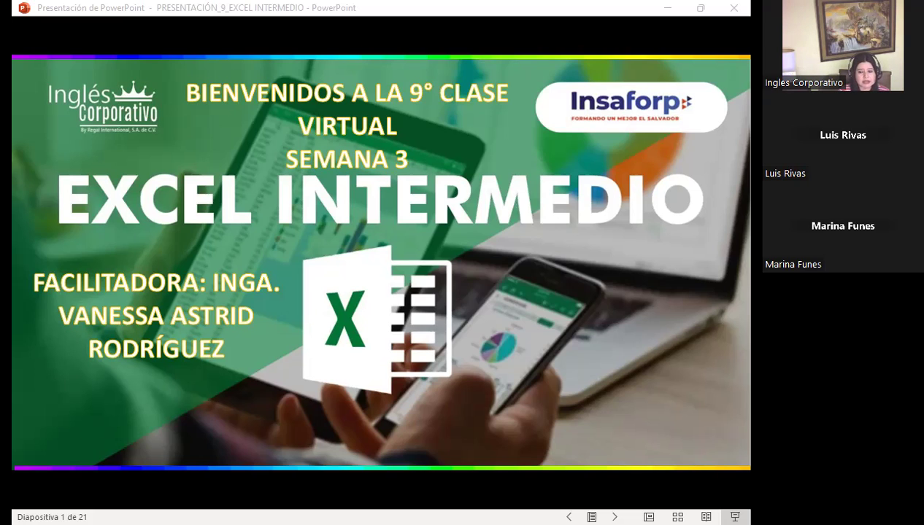
# Step: Switch from the PowerPoint slideshow to the Firefox window with the EXCEL2 course page
pyautogui.hotkey('alt', 'Tab')
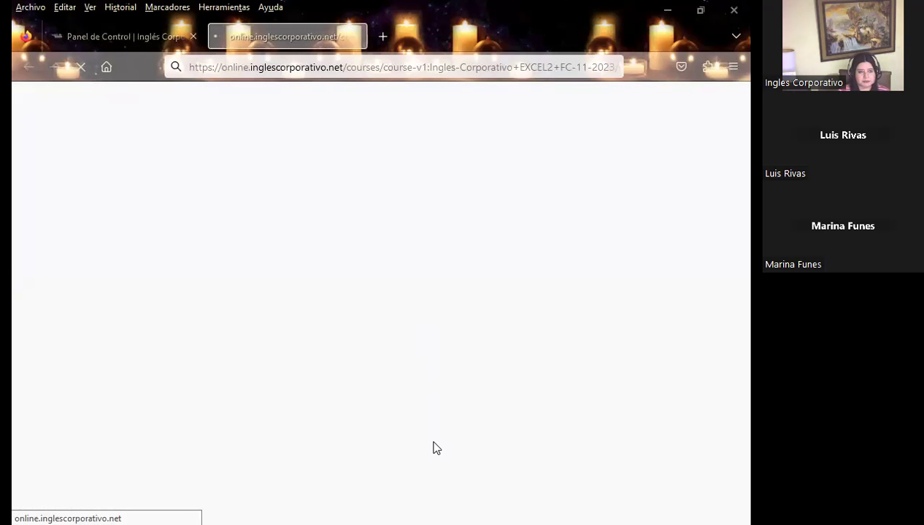
# Step: Open the Excel Intermedio course, then open the Administración y Seguridad en los Datos unit in a new tab
pyautogui.click(204, 34)
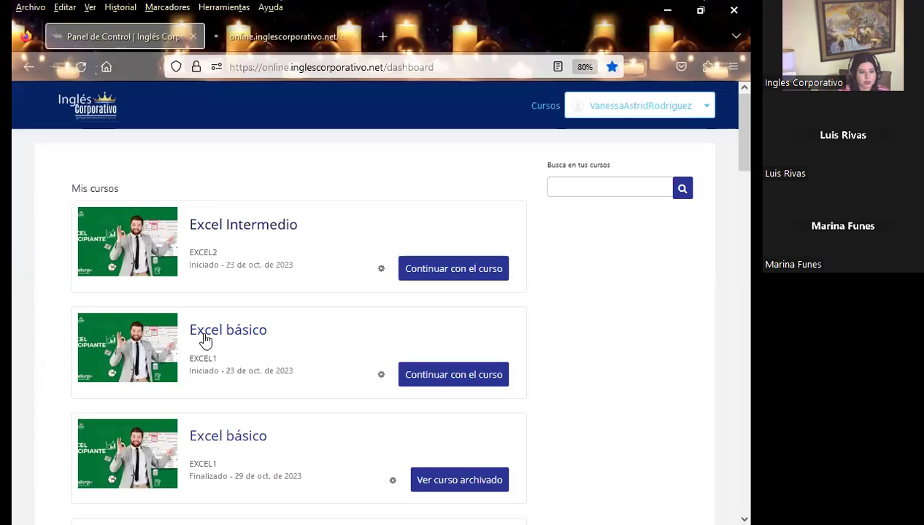
pyautogui.middleClick(225, 221)
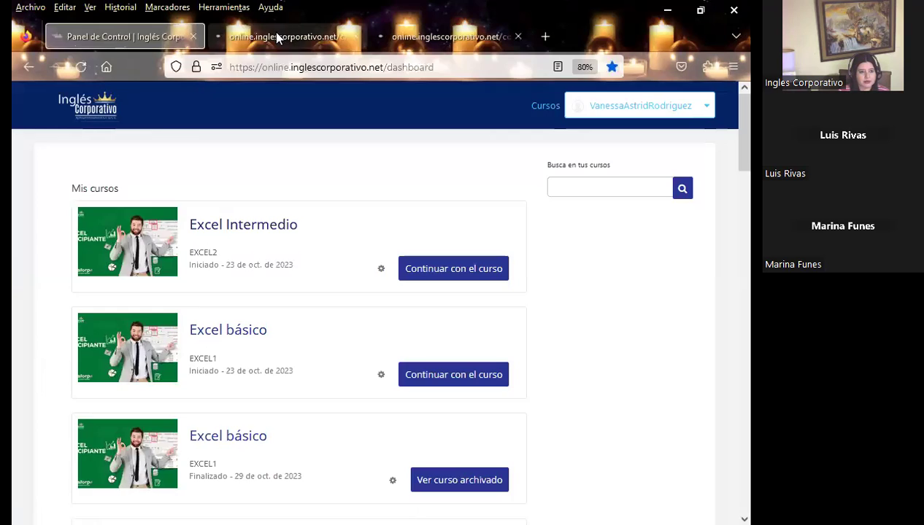
pyautogui.click(277, 36)
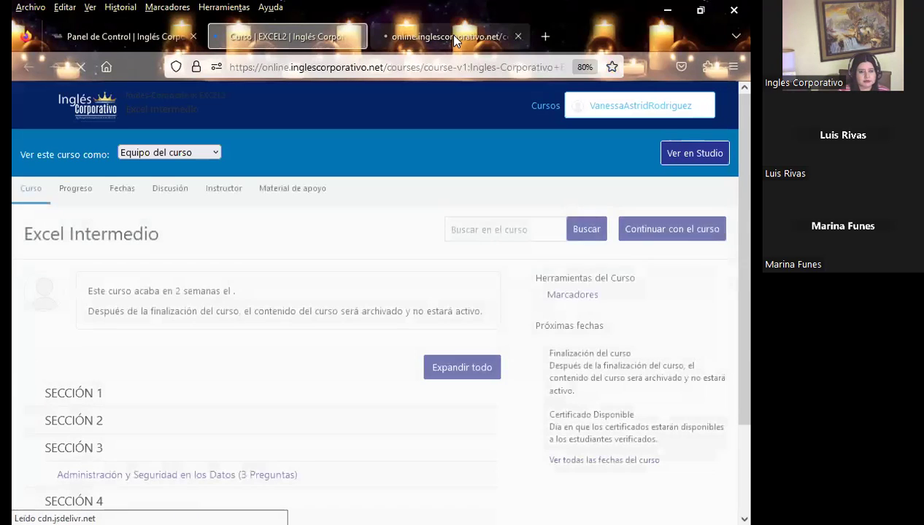
pyautogui.click(517, 36)
pyautogui.scroll(-3, 182, 324)
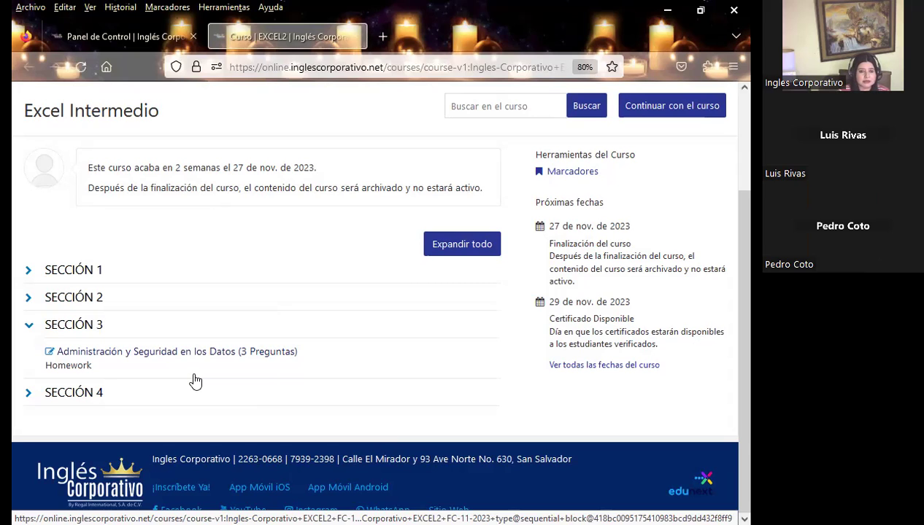
pyautogui.middleClick(207, 354)
# Step: In the new unit tab, dismiss the discussion error and read lesson 3.0 Objetivo de la lección
pyautogui.click(445, 35)
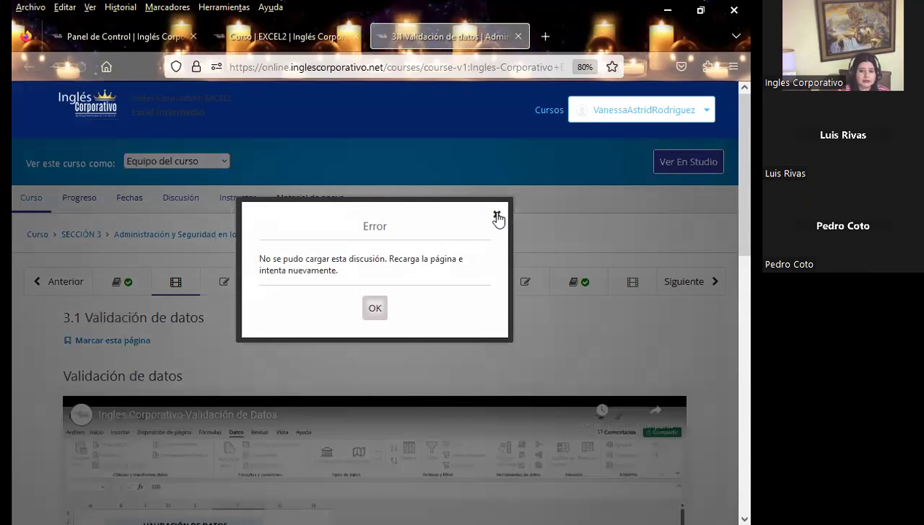
pyautogui.click(496, 214)
pyautogui.click(128, 283)
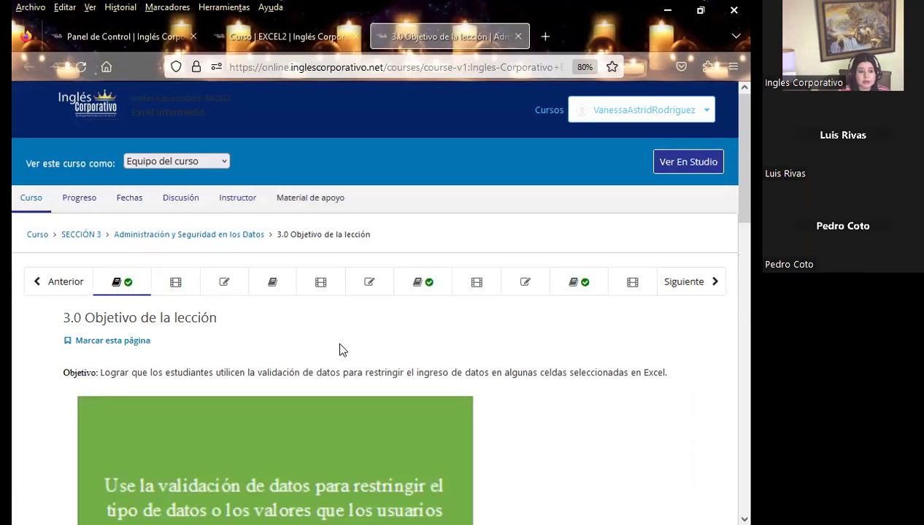
pyautogui.scroll(-3, 339, 344)
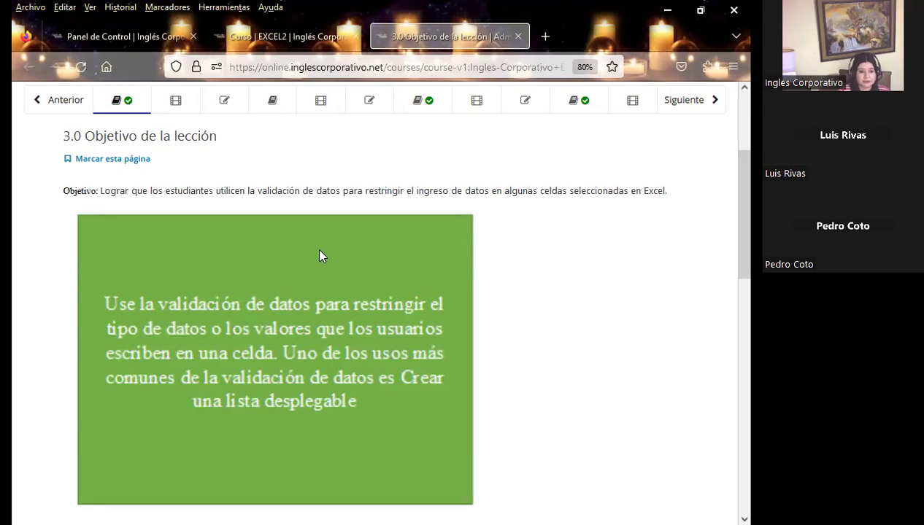
pyautogui.scroll(2, 211, 208)
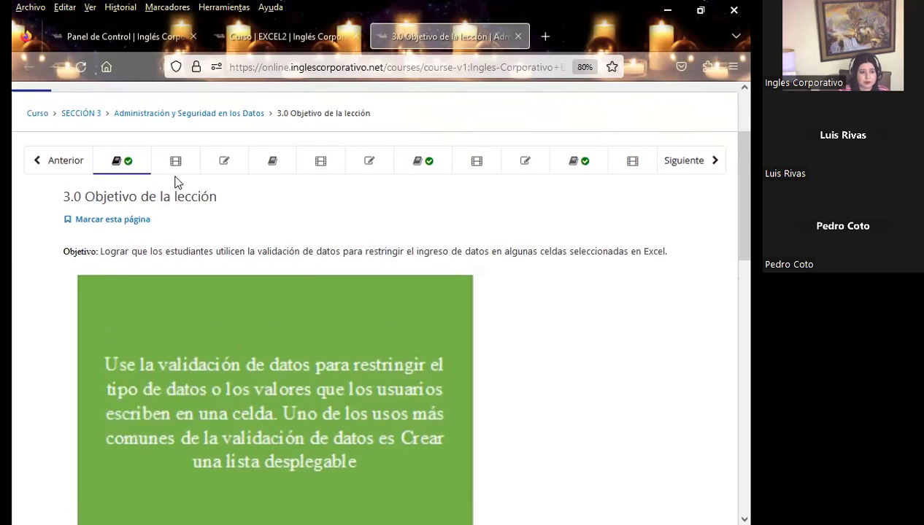
# Step: Go to lesson 3.1 Validación de datos, dismiss the discussion error and scroll through it
pyautogui.click(176, 162)
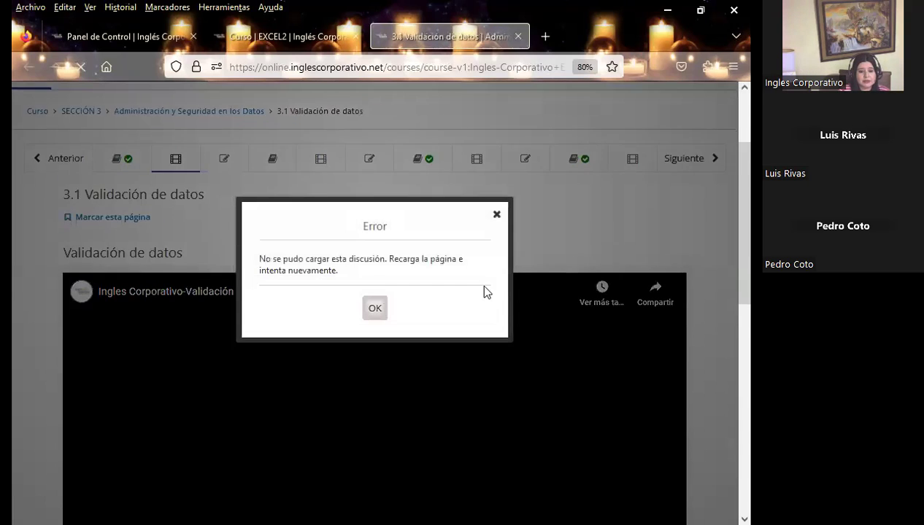
pyautogui.scroll(-3, 479, 283)
pyautogui.click(497, 214)
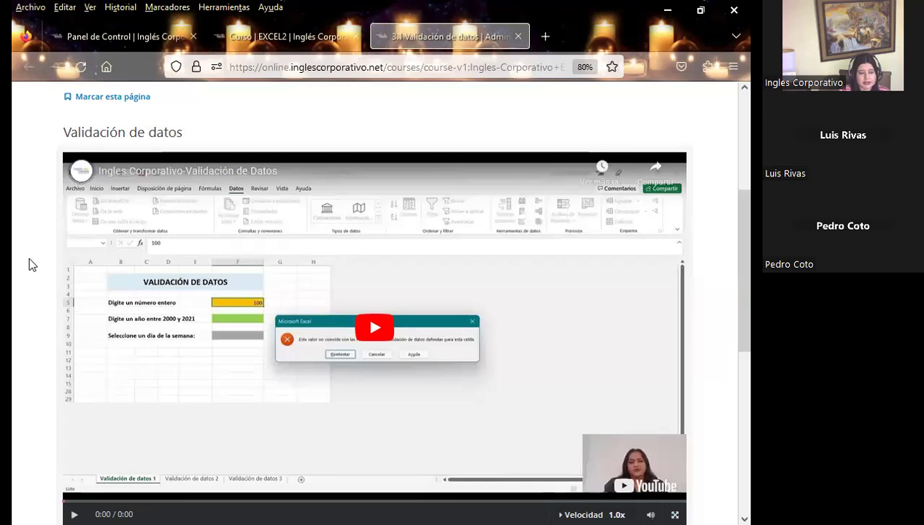
pyautogui.scroll(-5, 29, 265)
pyautogui.scroll(-2, 29, 265)
pyautogui.scroll(-2, 29, 265)
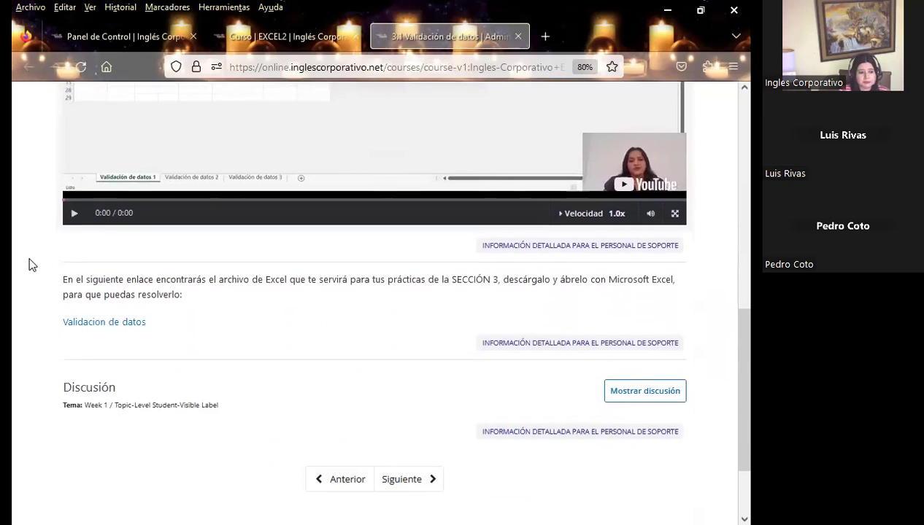
pyautogui.scroll(-2, 30, 265)
pyautogui.scroll(-1, 29, 265)
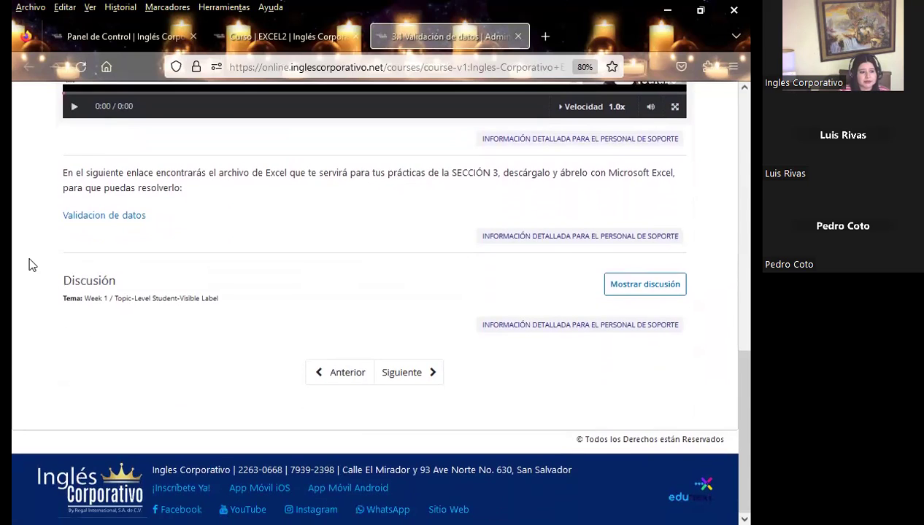
pyautogui.scroll(3, 30, 265)
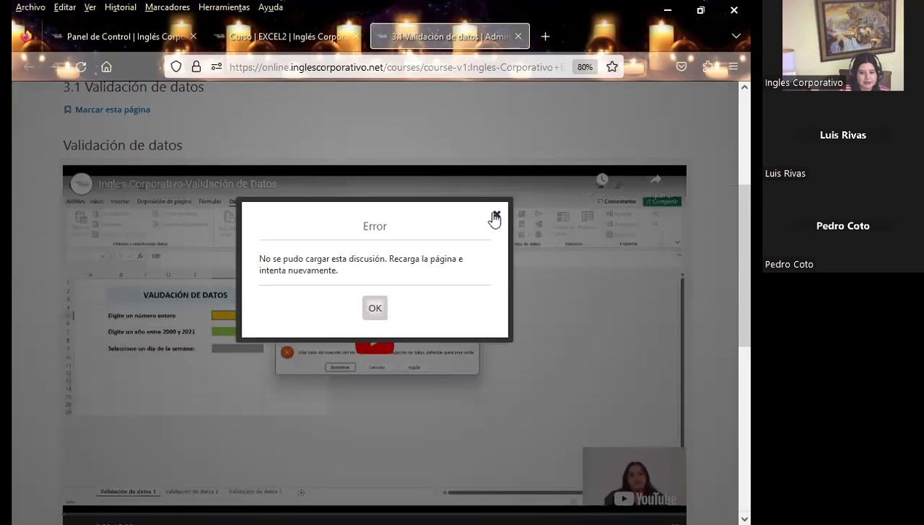
pyautogui.click(497, 213)
# Step: Review the 3.1 page and its practice-file link again, then reload it with F5
pyautogui.scroll(-5, 13, 285)
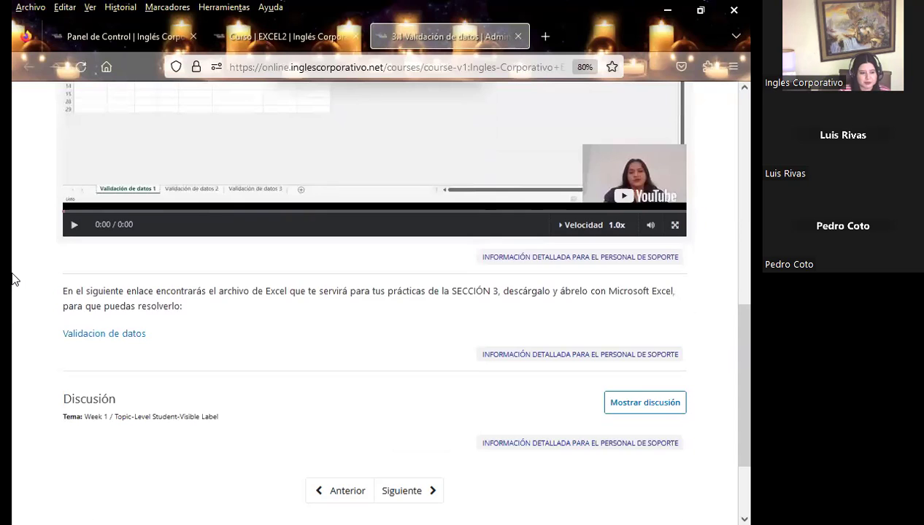
pyautogui.scroll(-2, 12, 274)
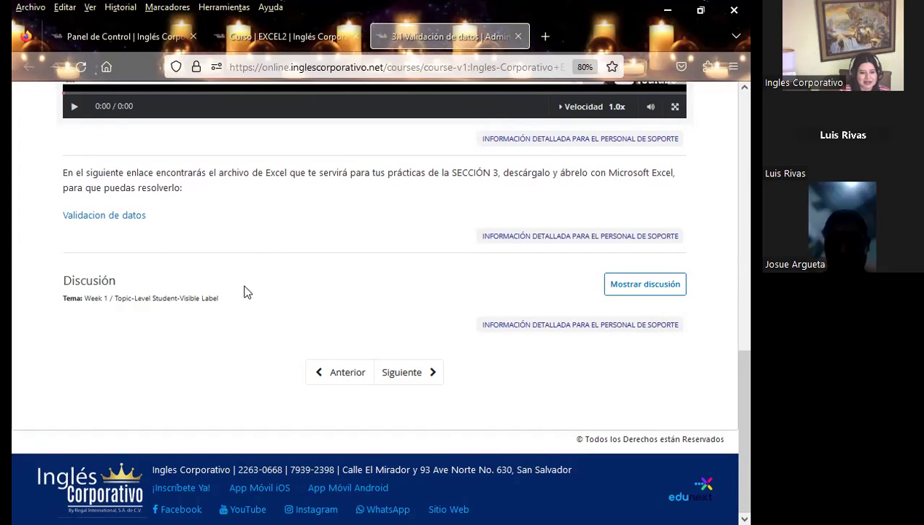
pyautogui.scroll(1, 23, 313)
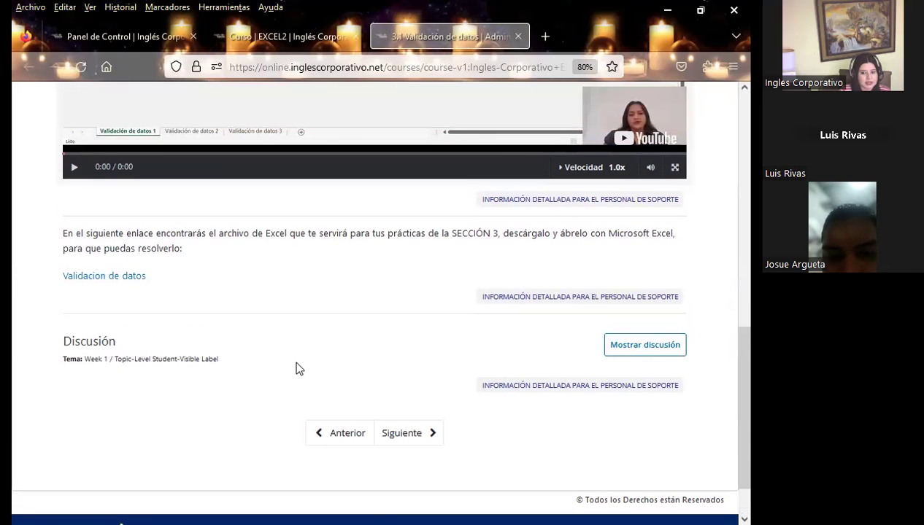
pyautogui.scroll(2, 287, 380)
pyautogui.scroll(-1, 287, 391)
pyautogui.scroll(-1, 285, 386)
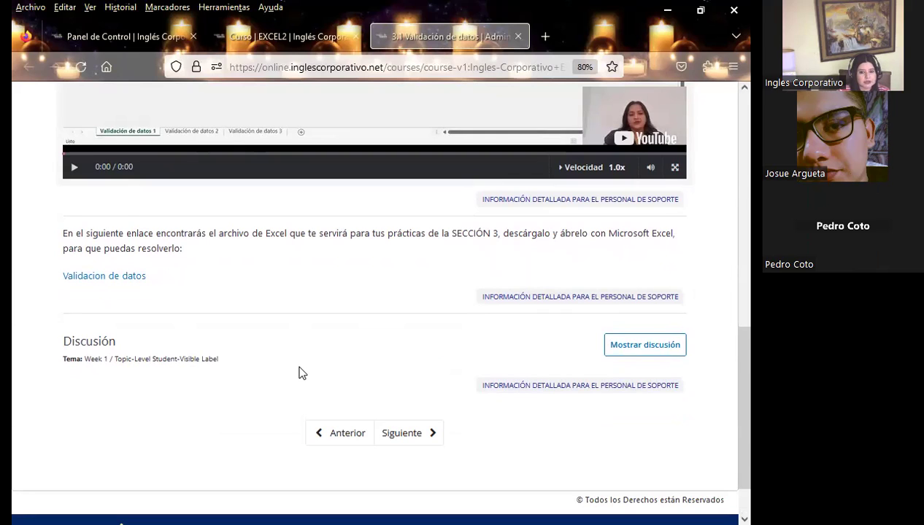
pyautogui.press('F5')
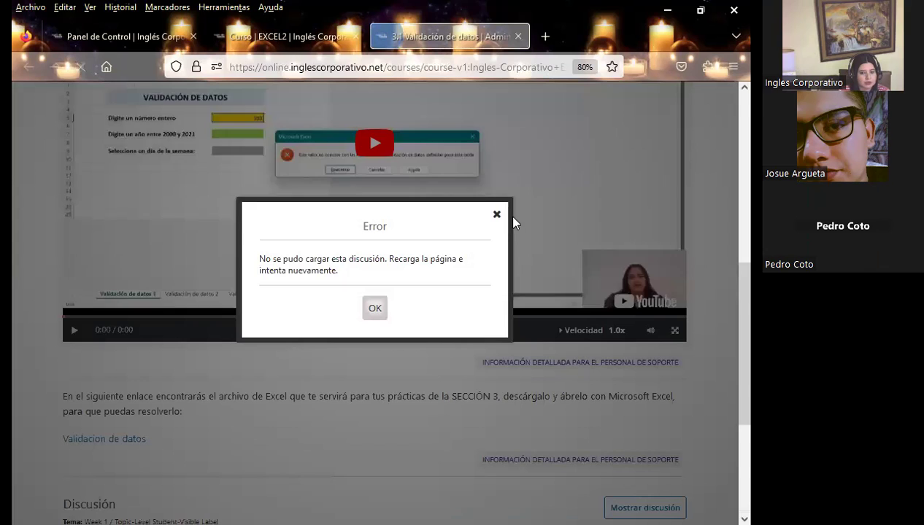
# Step: Reopen the course unit from the outline, close the duplicate 3.1 page and dismiss the error
pyautogui.click(496, 214)
pyautogui.click(312, 37)
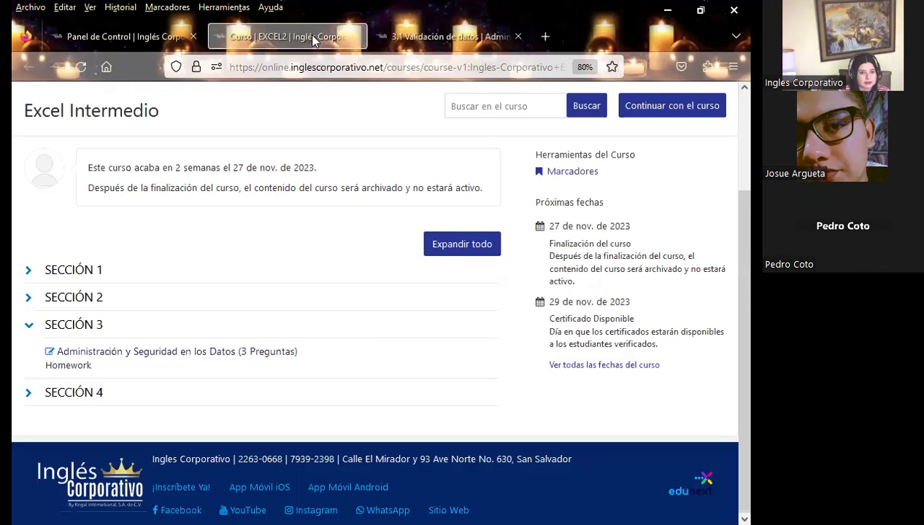
pyautogui.middleClick(134, 349)
pyautogui.click(668, 40)
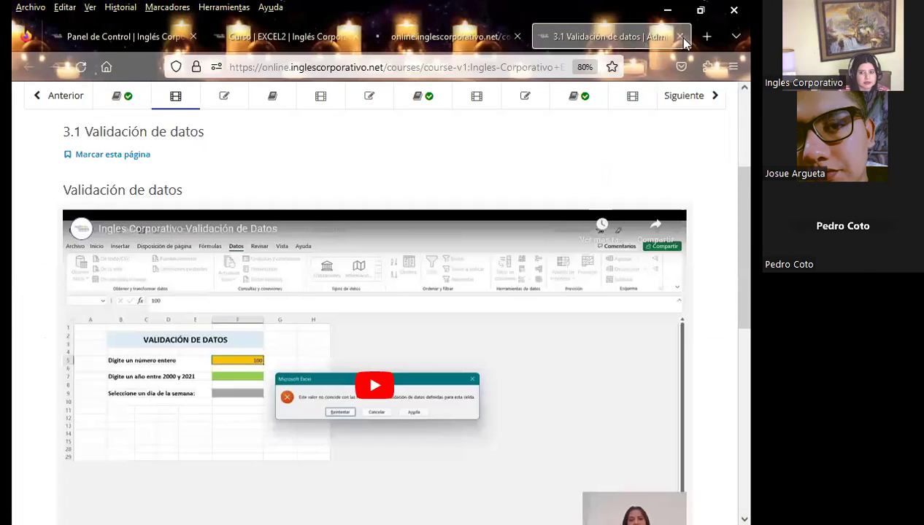
pyautogui.click(680, 36)
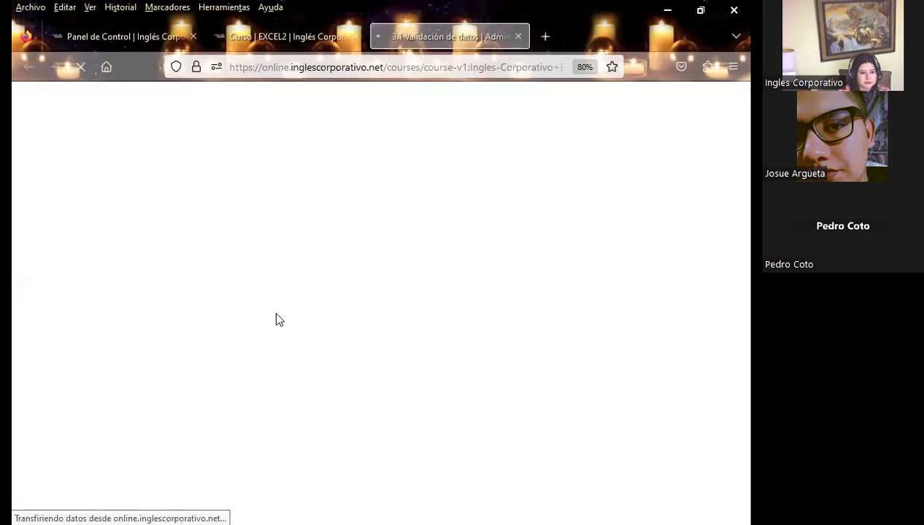
pyautogui.scroll(-3, 258, 348)
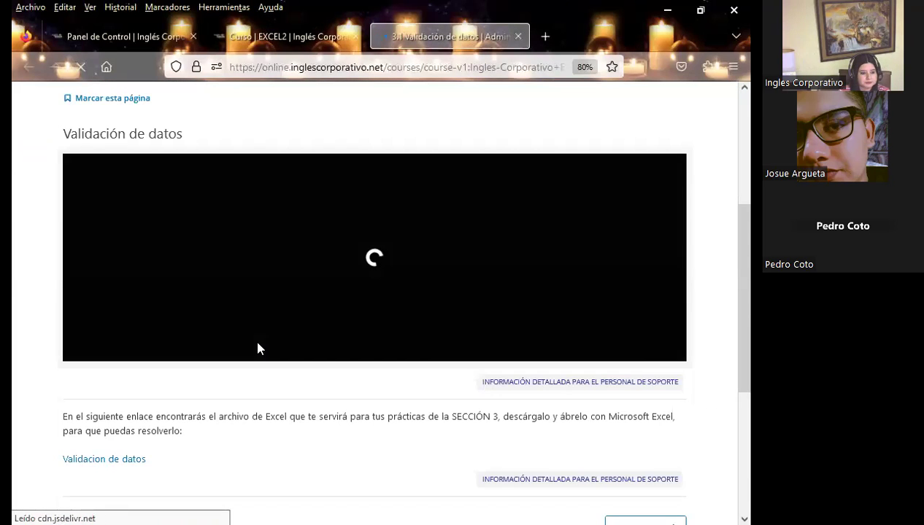
pyautogui.scroll(-3, 257, 348)
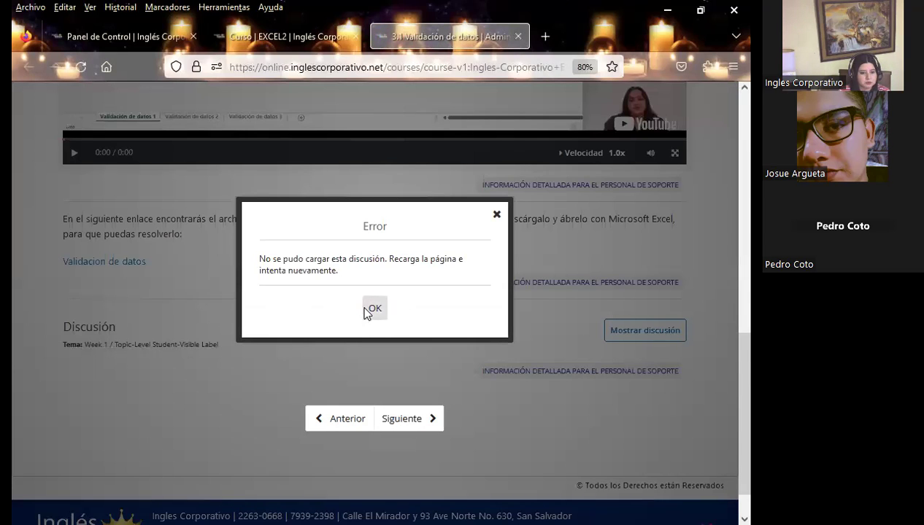
pyautogui.click(374, 308)
pyautogui.scroll(5, 280, 294)
pyautogui.scroll(5, 280, 295)
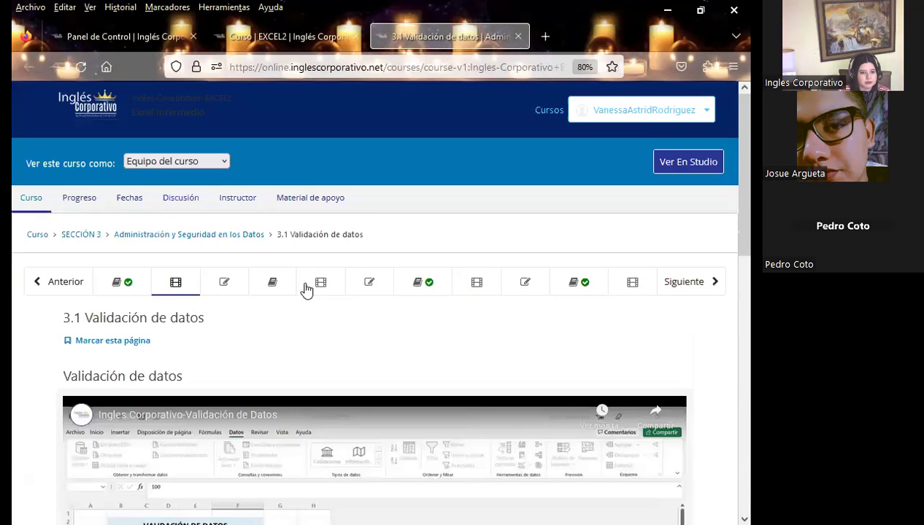
# Step: Look at the lesson on creating indexes with links, dismissing its discussion error
pyautogui.click(309, 292)
pyautogui.scroll(-3, 287, 332)
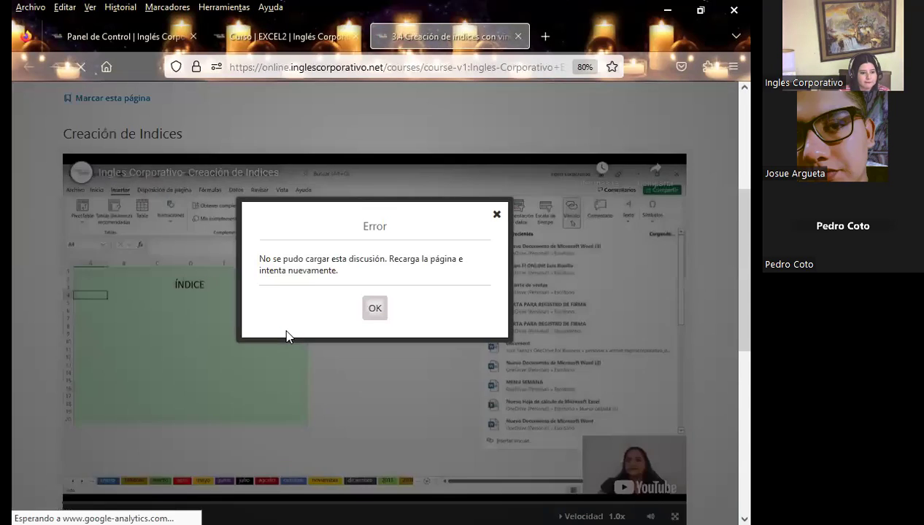
pyautogui.scroll(-3, 287, 336)
pyautogui.click(495, 214)
pyautogui.scroll(3, 300, 283)
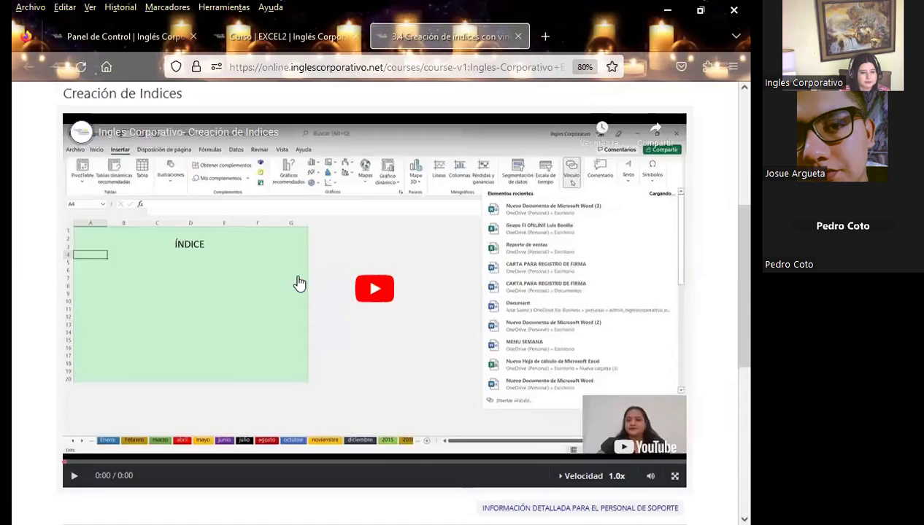
pyautogui.scroll(4, 299, 283)
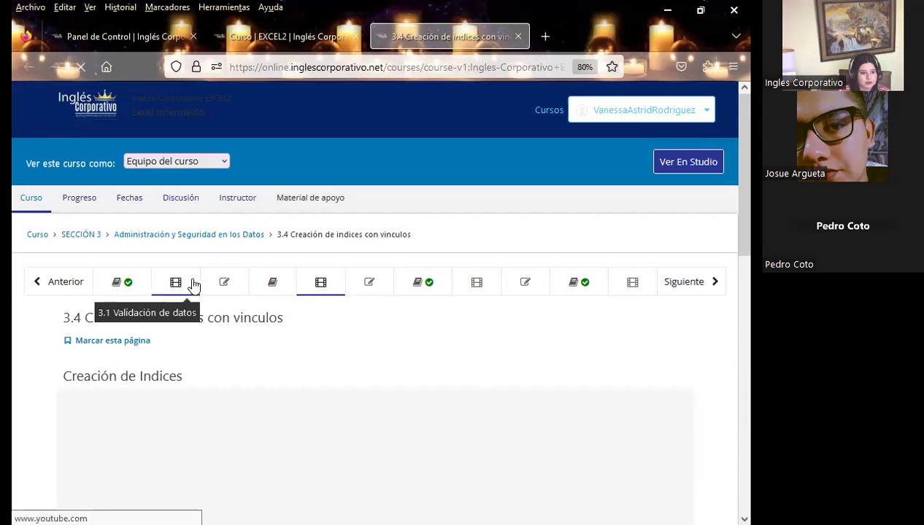
# Step: Return to lesson 3.1 Validación de datos, reload it and dismiss the discussion errors
pyautogui.click(193, 284)
pyautogui.scroll(-3, 482, 330)
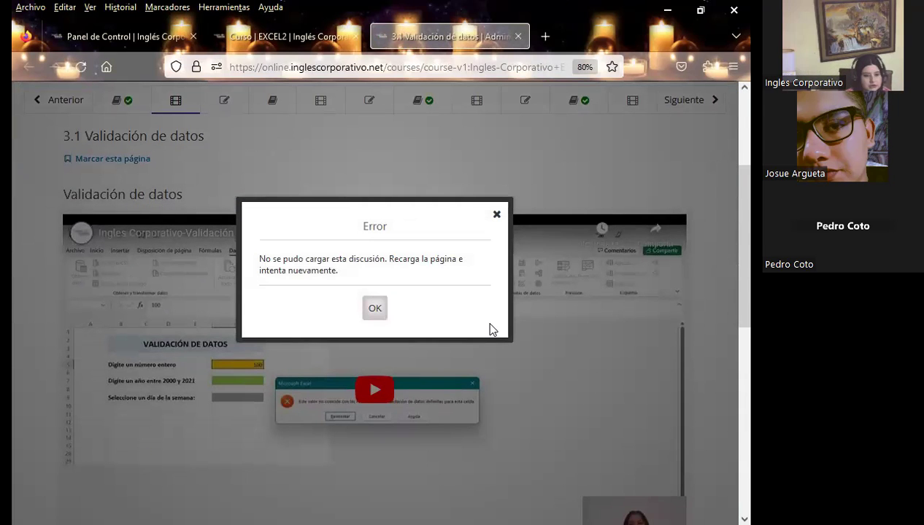
pyautogui.scroll(-3, 489, 329)
pyautogui.scroll(-3, 482, 328)
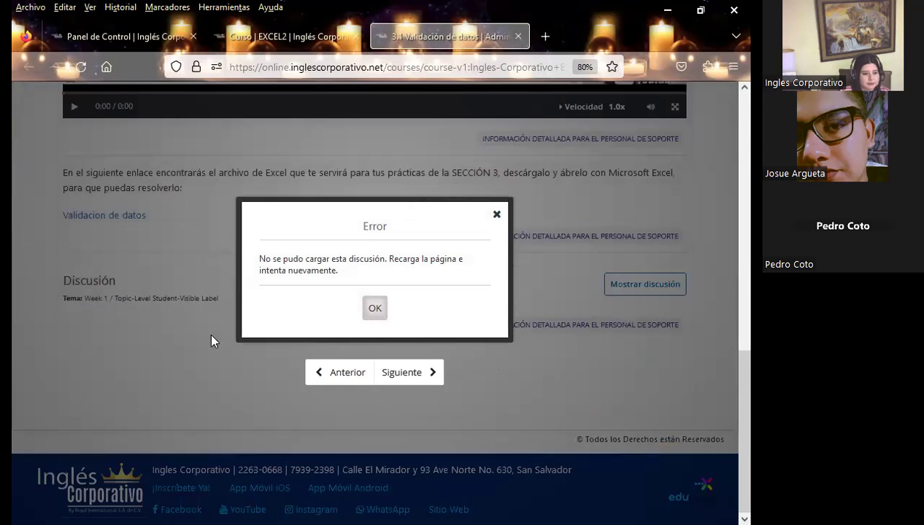
pyautogui.click(496, 215)
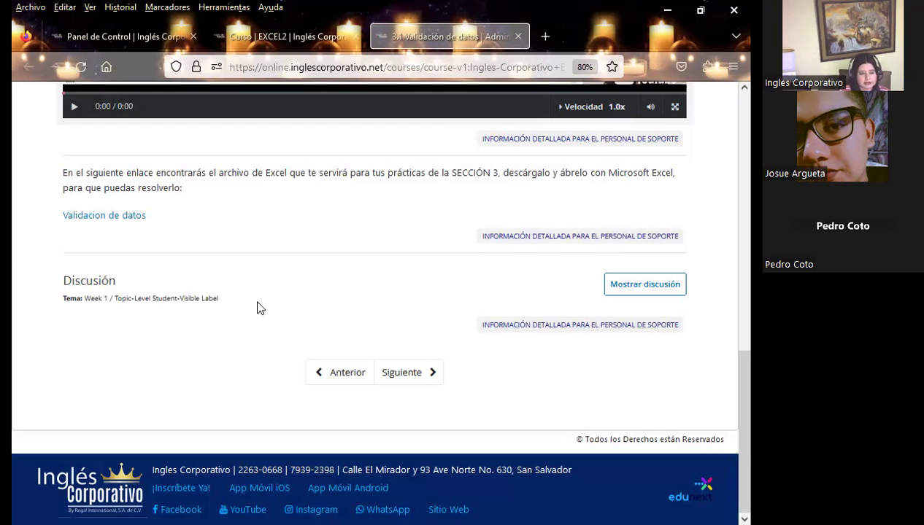
pyautogui.scroll(1, 152, 312)
pyautogui.scroll(5, 151, 312)
pyautogui.scroll(3, 68, 305)
pyautogui.scroll(1, 109, 285)
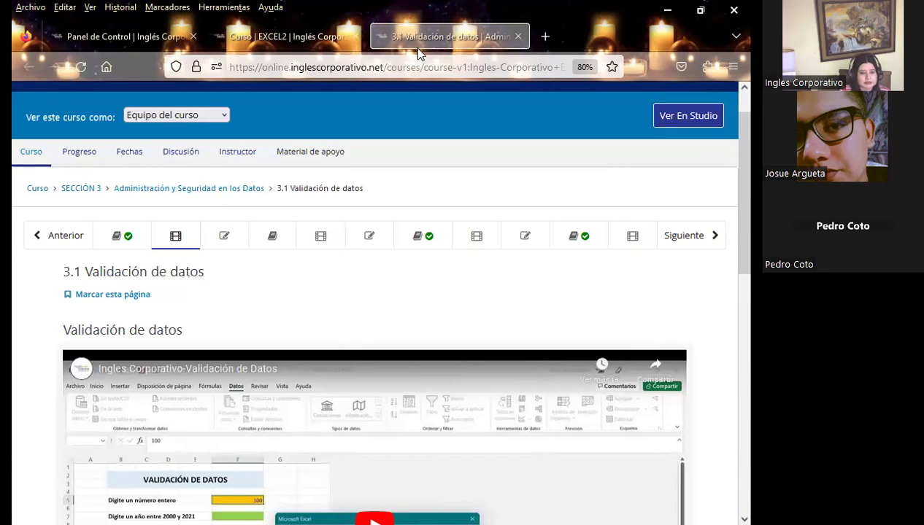
pyautogui.press('F5')
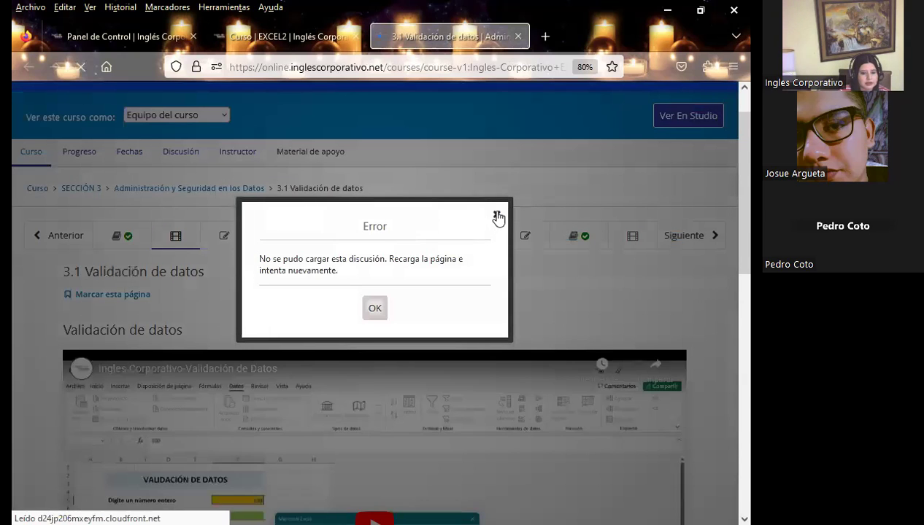
pyautogui.click(496, 214)
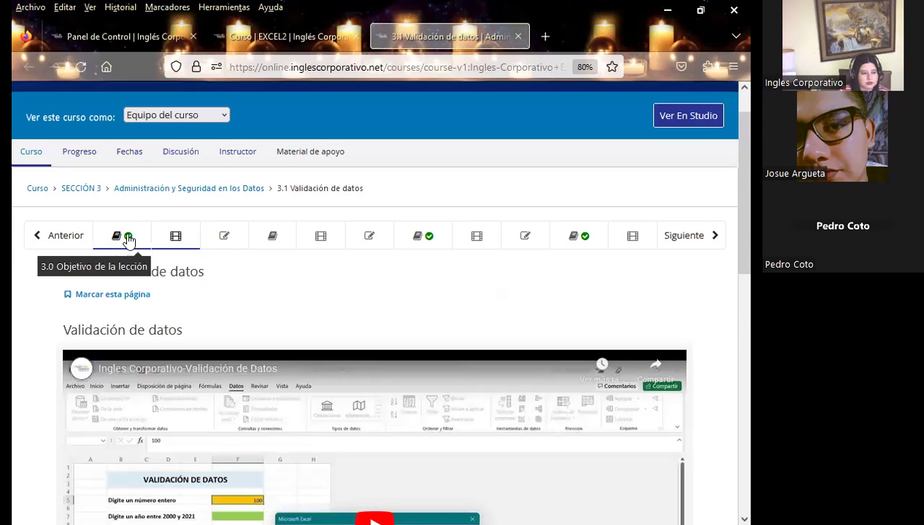
# Step: Open lesson 3.0, then go back to PowerPoint and advance to the SESIÓN: 9 slide
pyautogui.click(126, 243)
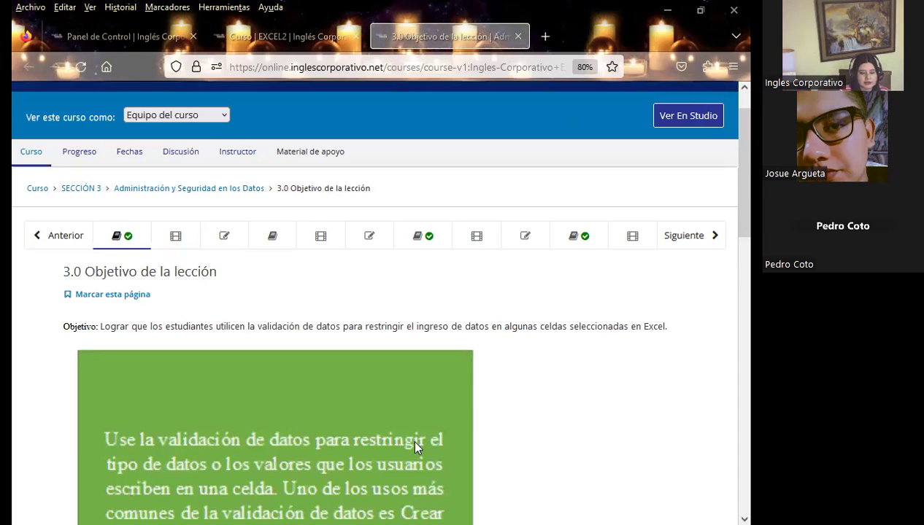
pyautogui.hotkey('alt', 'Tab')
pyautogui.click(447, 351)
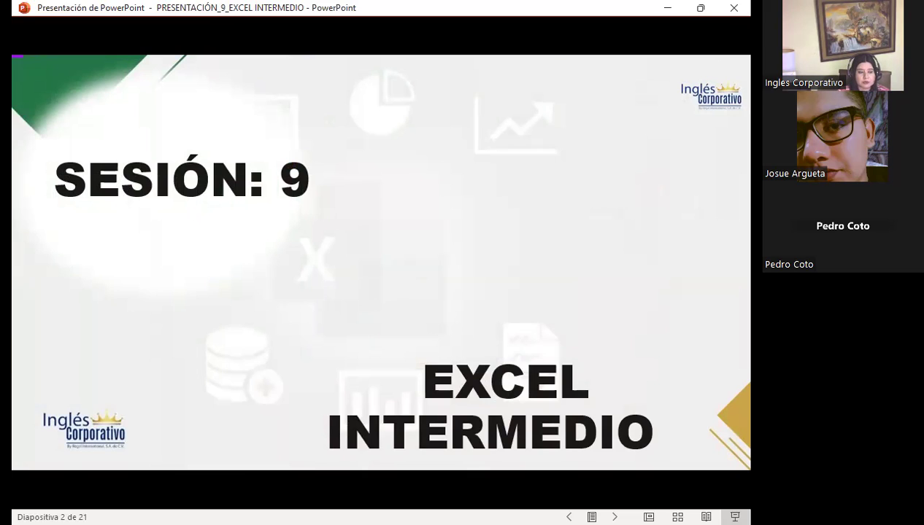
# Step: Advance the slideshow to slide 4, the session's general objective on validation lists
pyautogui.press('Right')
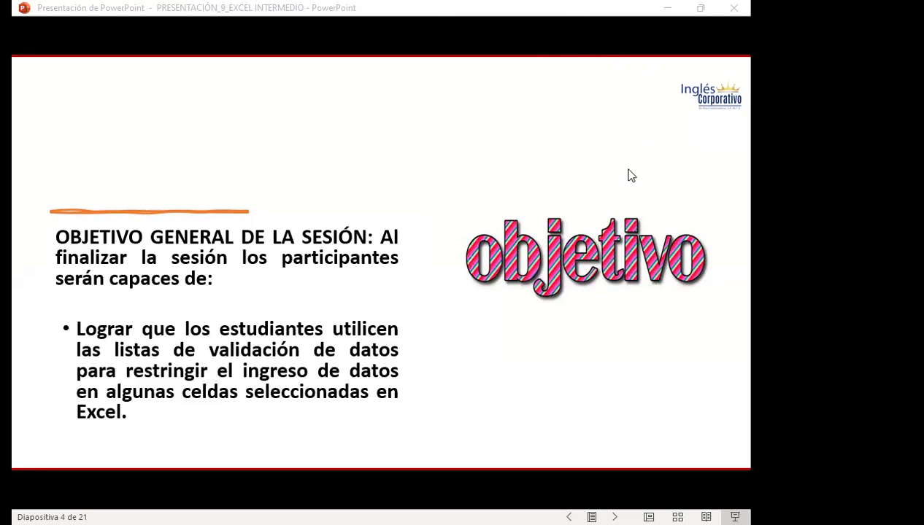
# Step: Advance to slide 5, ¿Qué es la validación de datos?
pyautogui.press('Right')
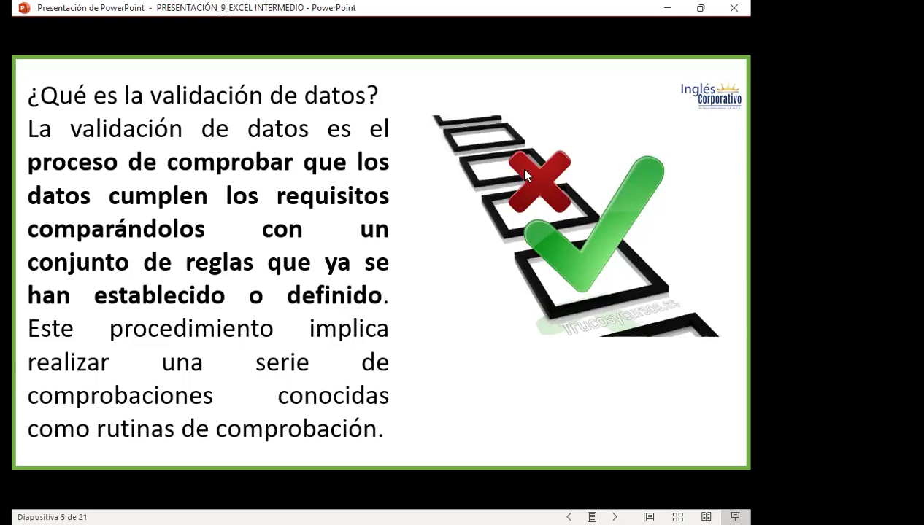
# Step: Move to slide 6, VALIDACIÓN DE DATOS, after briefly stepping back one slide
pyautogui.click(724, 363)
pyautogui.press('Left')
pyautogui.click(724, 363)
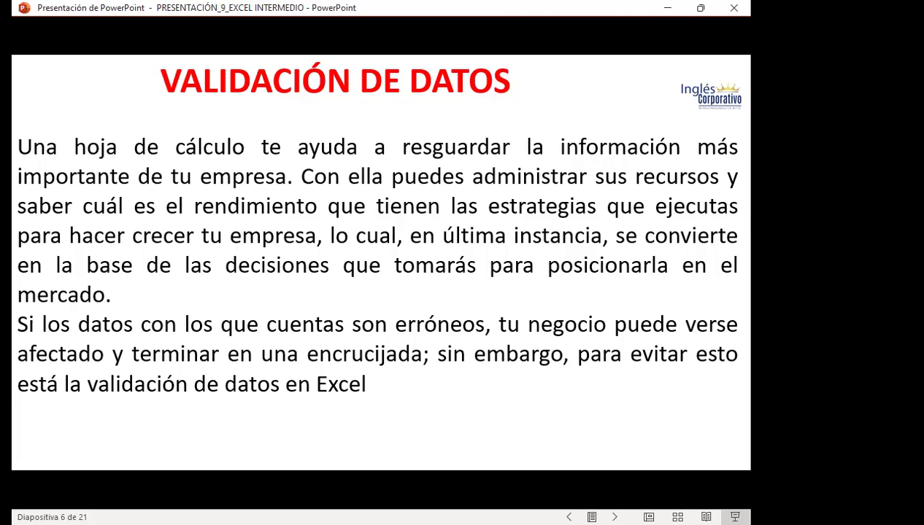
# Step: Advance past the validation types slide to slide 8 showing the Datos ribbon screenshot
pyautogui.press('Right')
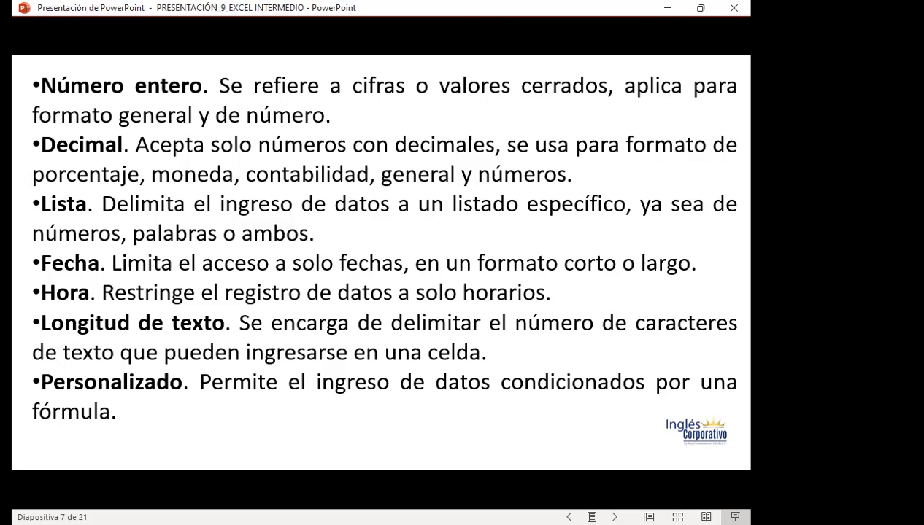
pyautogui.press('Right')
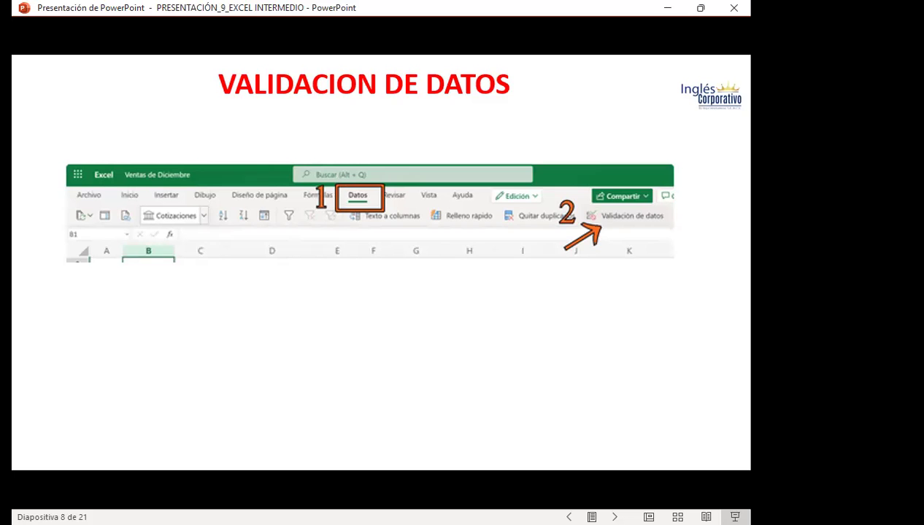
# Step: Advance to slide 9, listing steps 3–5 for opening the Validación de datos window
pyautogui.press('Right')
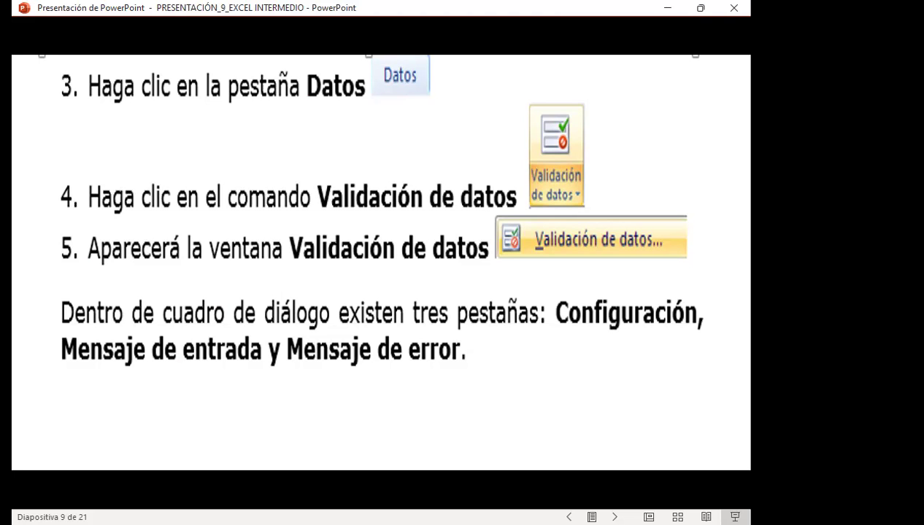
# Step: Advance two slides, through Tipos de errores, to slide 11, REALIZAR EJERCICIOS
pyautogui.press('Right')
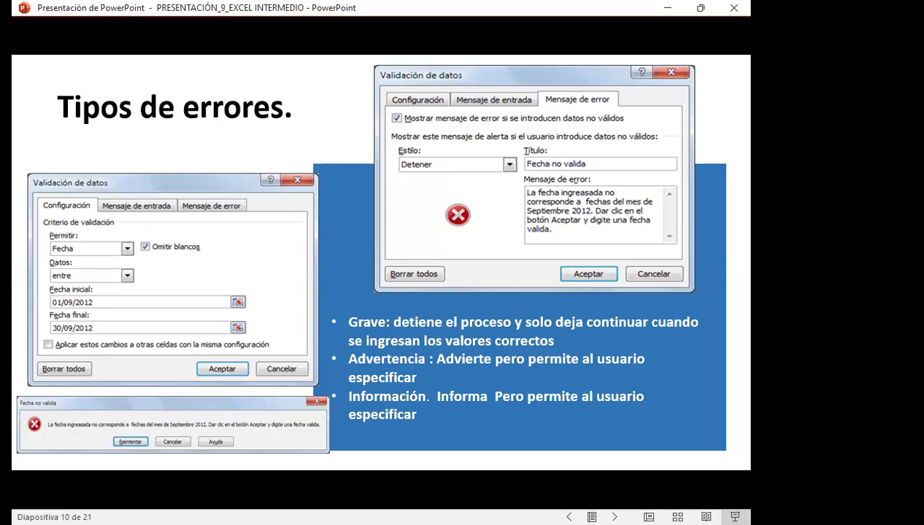
pyautogui.press('Right')
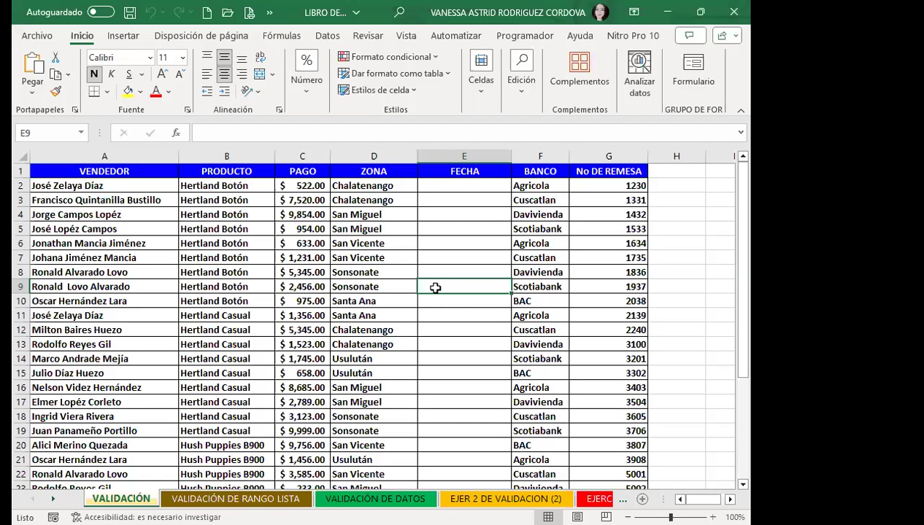
# Step: Select the FECHA data cells from E2 down to E32 and bring up the Datos tools
pyautogui.click(423, 272)
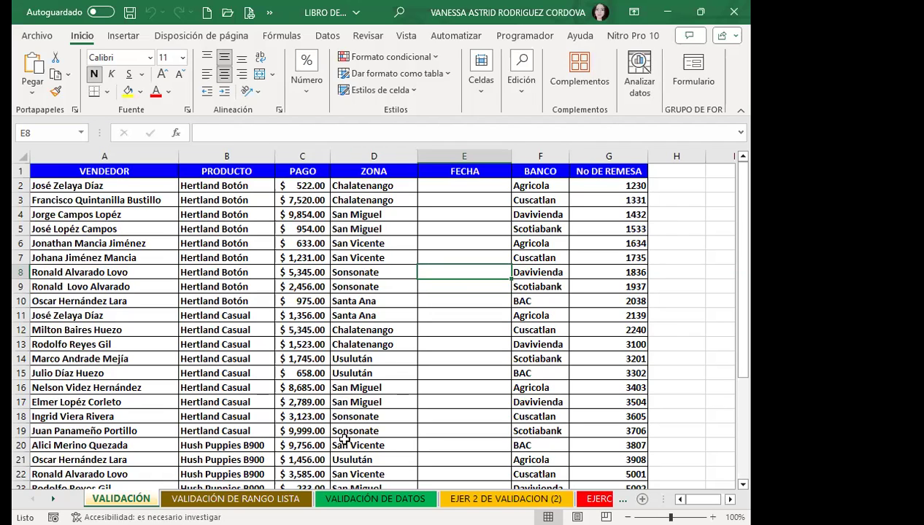
pyautogui.click(467, 188)
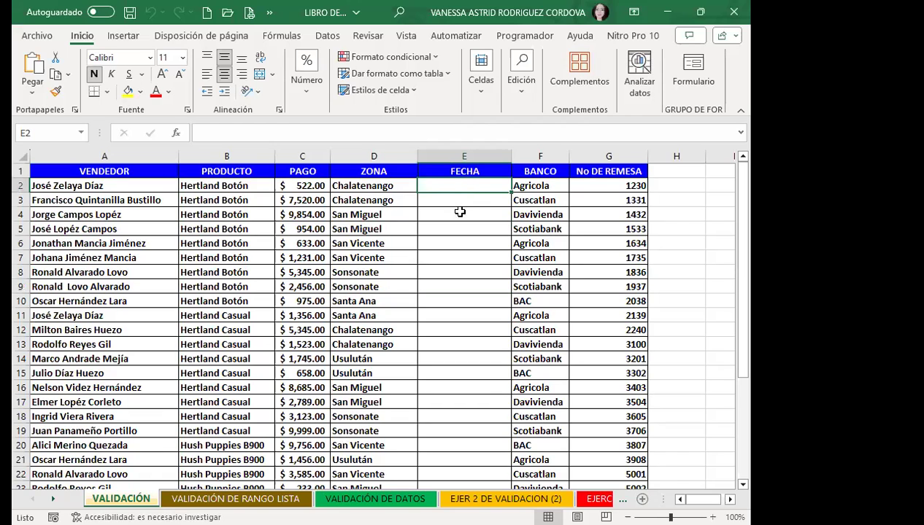
pyautogui.moveTo(448, 183); pyautogui.dragTo(459, 454)
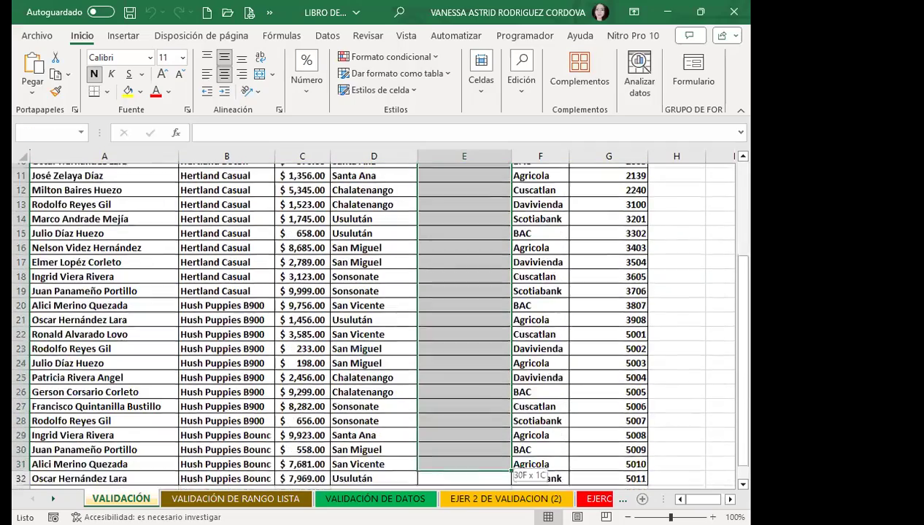
pyautogui.moveTo(459, 454); pyautogui.dragTo(465, 464)
pyautogui.scroll(-2, 405, 434)
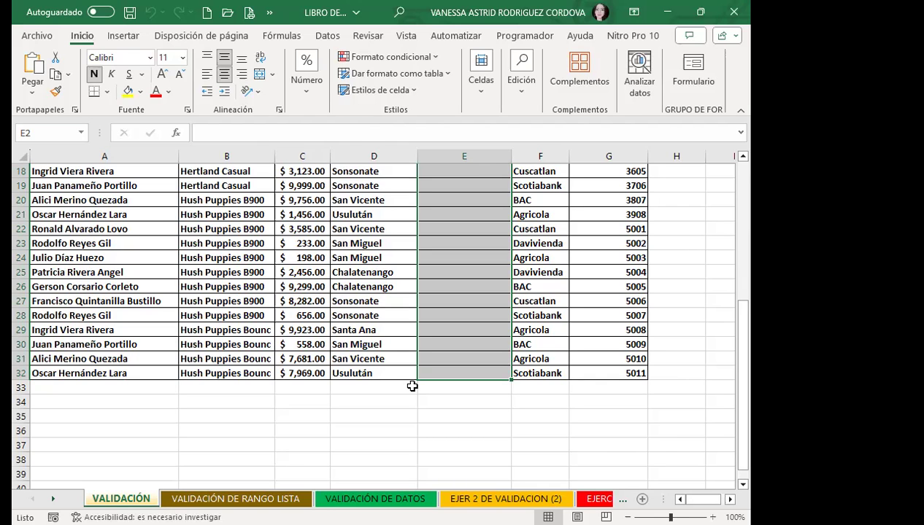
pyautogui.scroll(5, 470, 371)
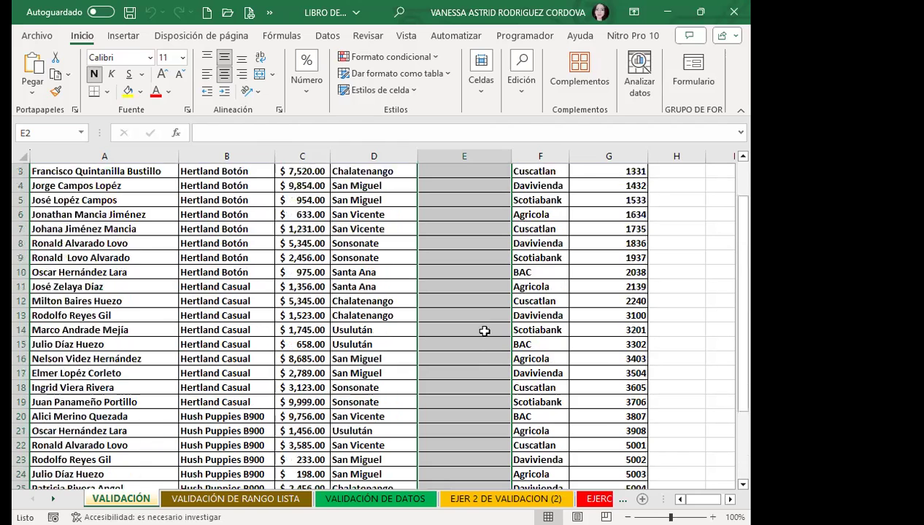
pyautogui.scroll(1, 470, 329)
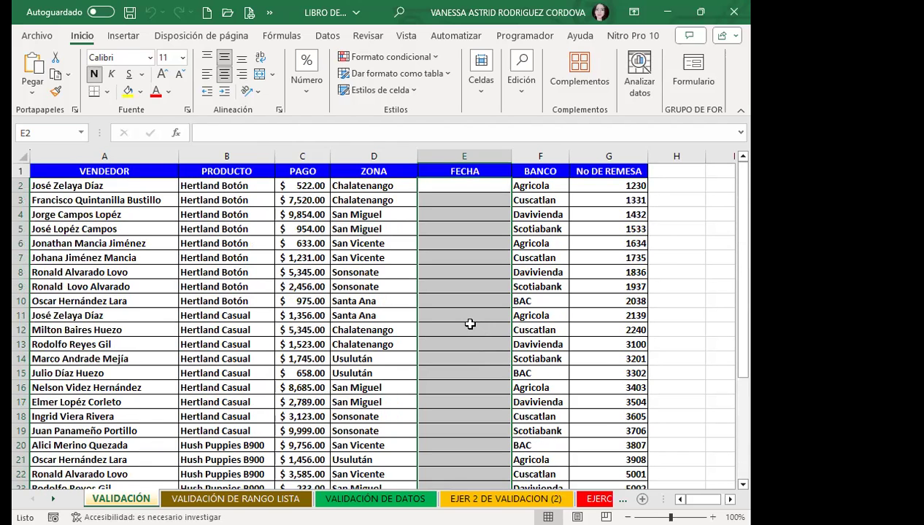
pyautogui.click(381, 302)
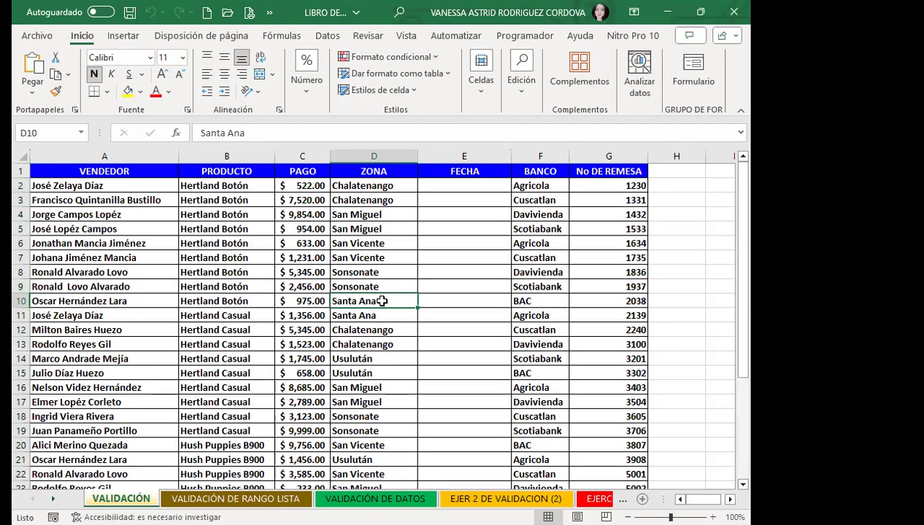
pyautogui.moveTo(447, 186)
pyautogui.mouseDown()
pyautogui.moveTo(511, 476)
pyautogui.moveTo(464, 447)
pyautogui.mouseUp()
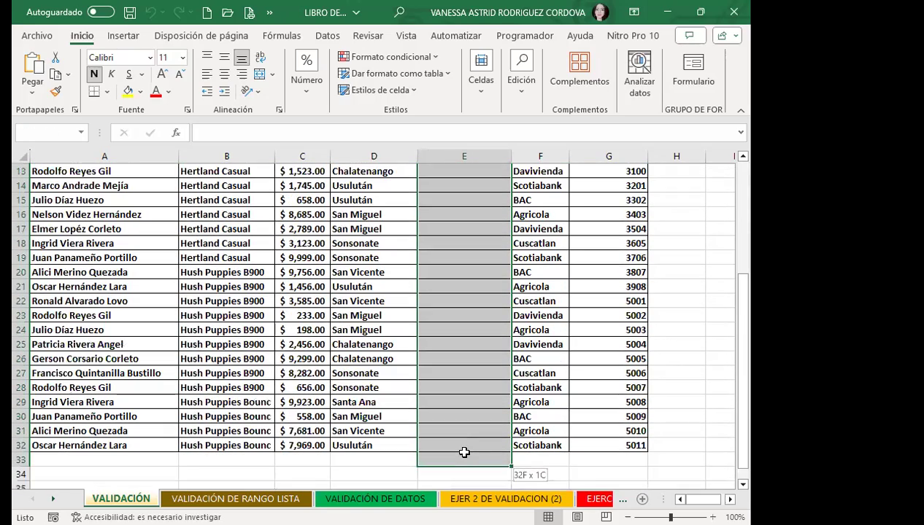
pyautogui.click(328, 35)
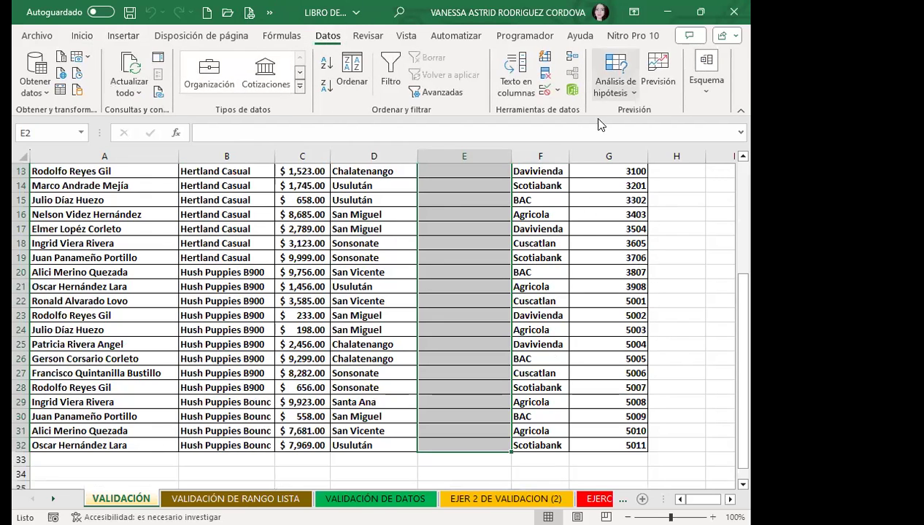
# Step: Open Validación de datos for the FECHA cells, browse its message pages, and expand Permitir
pyautogui.click(552, 96)
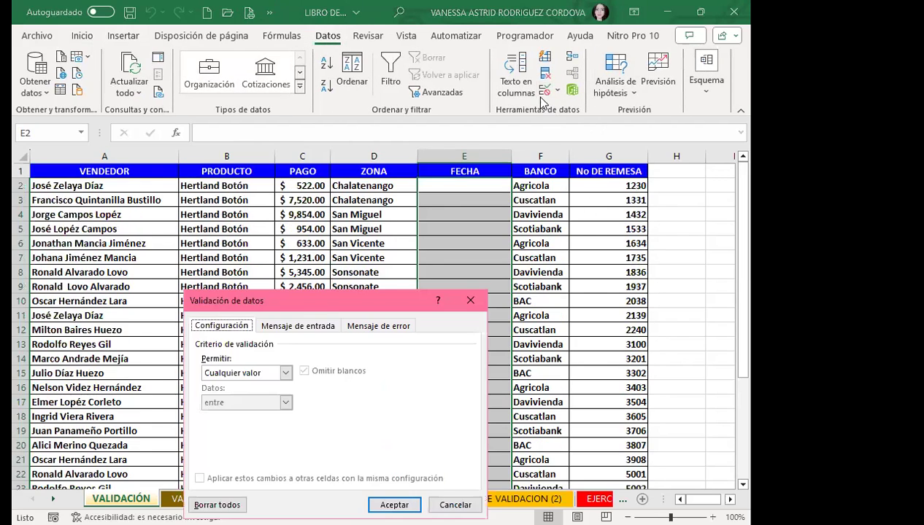
pyautogui.moveTo(311, 305); pyautogui.dragTo(348, 138)
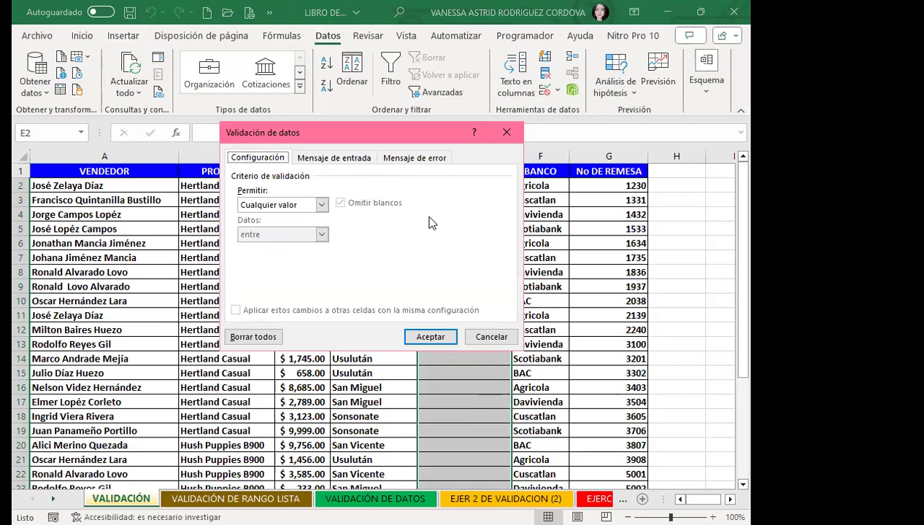
pyautogui.click(417, 159)
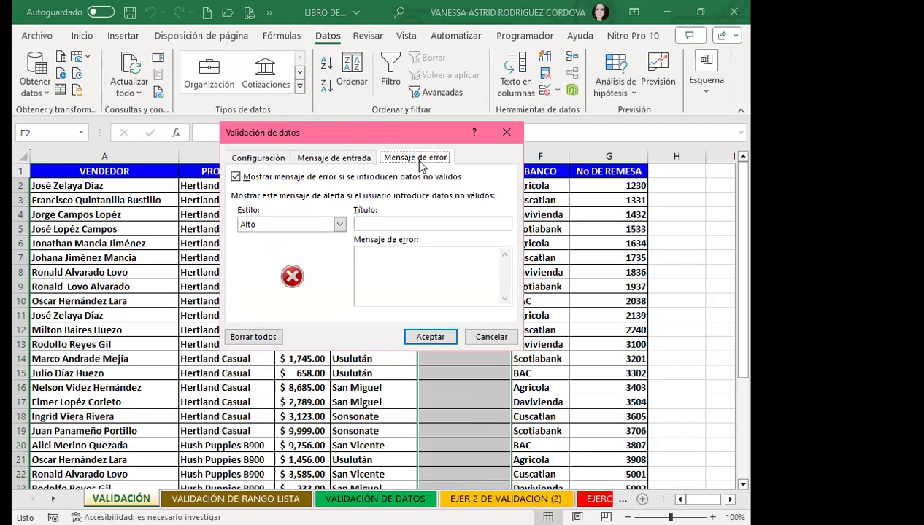
pyautogui.click(240, 157)
pyautogui.click(313, 161)
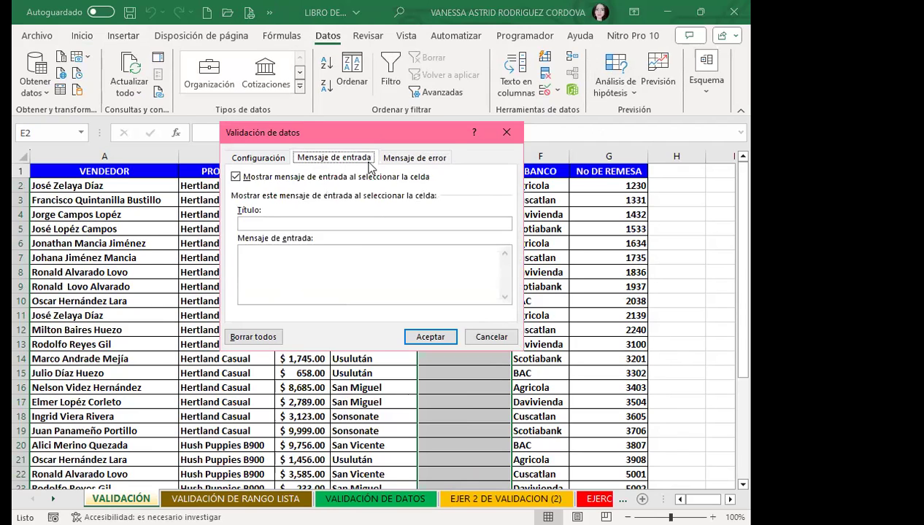
pyautogui.click(386, 163)
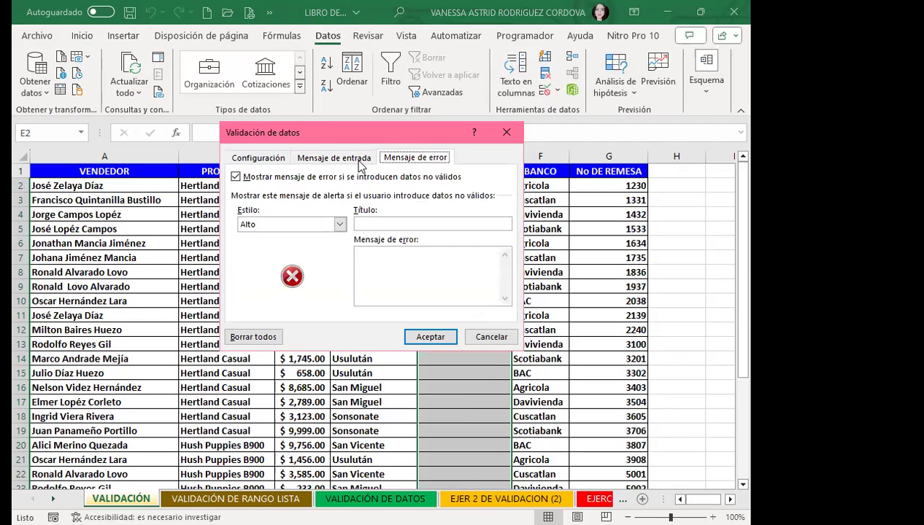
pyautogui.click(260, 157)
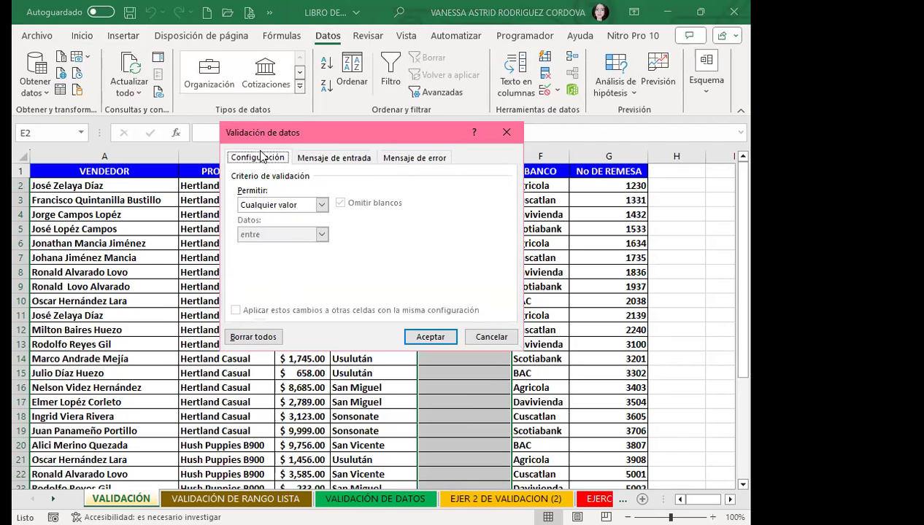
pyautogui.click(286, 207)
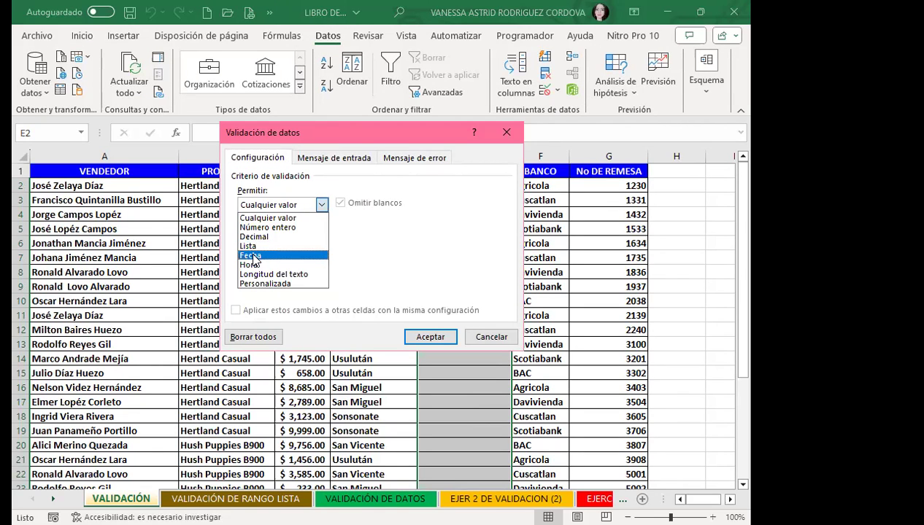
# Step: Allow only Fecha values entre 1/10/2023 and 31/10/2023
pyautogui.click(252, 257)
pyautogui.moveTo(361, 139); pyautogui.dragTo(243, 86)
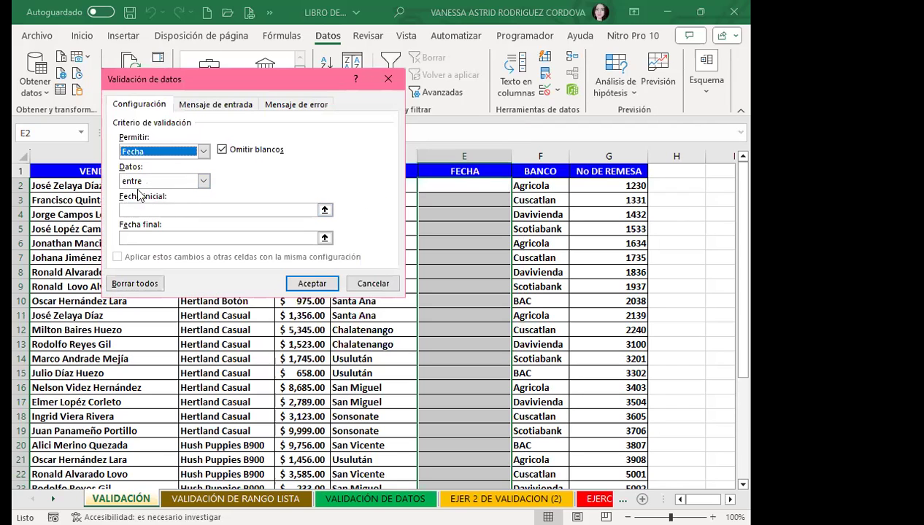
pyautogui.click(143, 210)
pyautogui.write('1/10/2023')
pyautogui.click(147, 237)
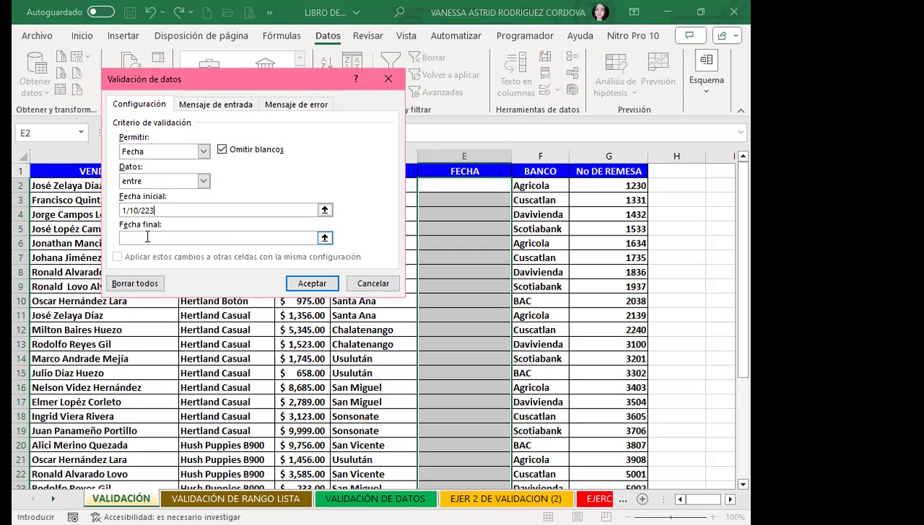
pyautogui.write('31/10/2023')
pyautogui.click(303, 283)
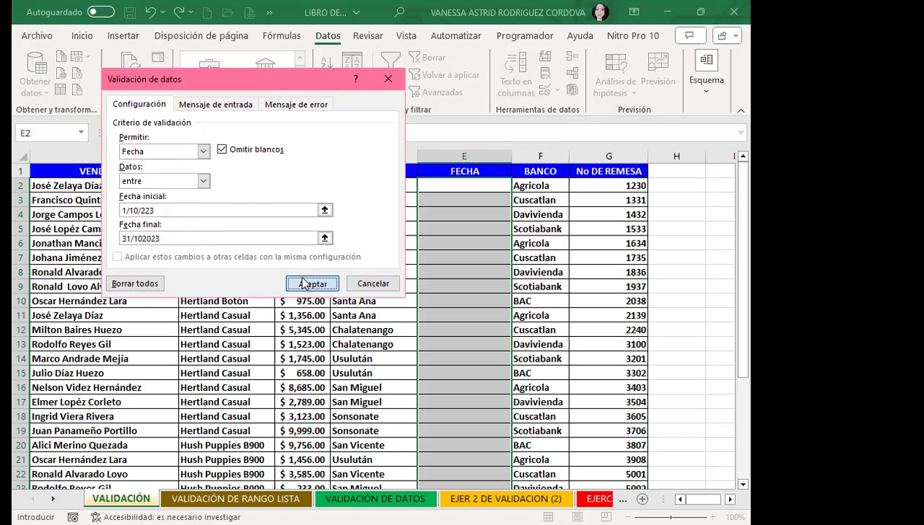
# Step: Fix the typos in the start and end dates and confirm the date rule
pyautogui.click(493, 244)
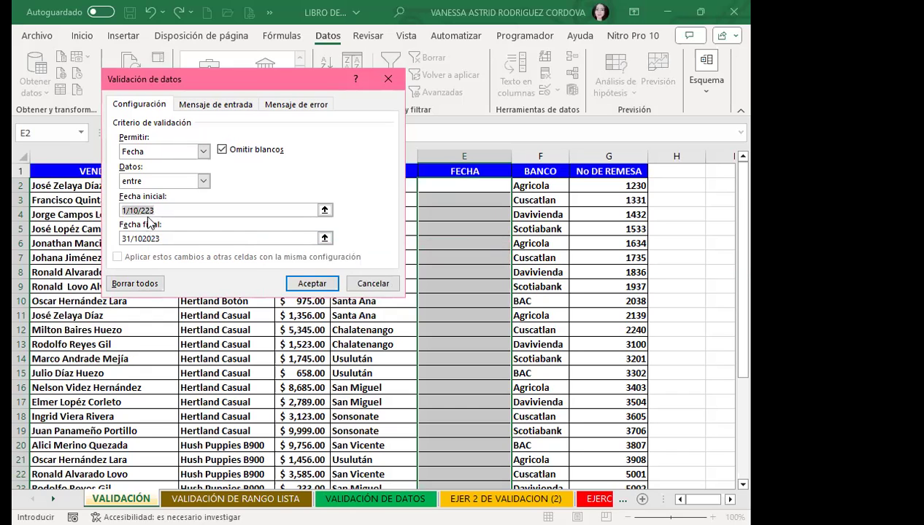
pyautogui.click(146, 210)
pyautogui.write('0')
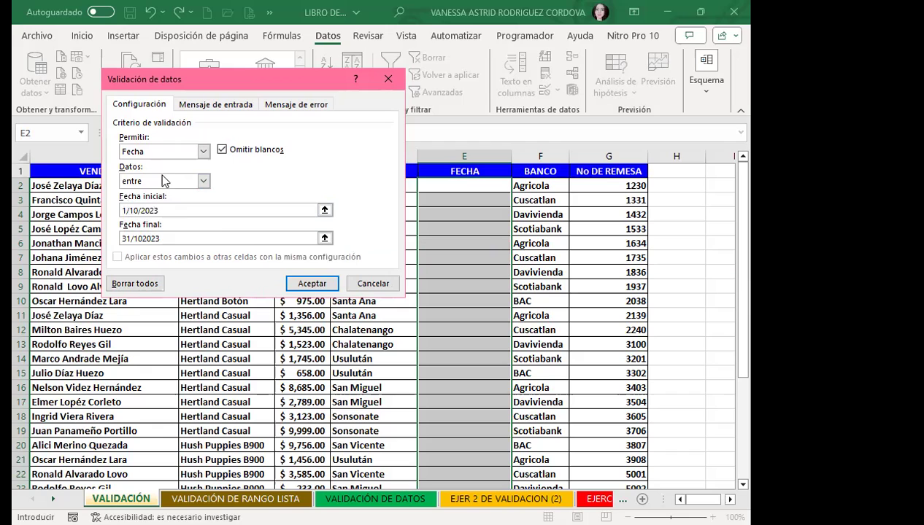
pyautogui.click(141, 238)
pyautogui.write('/')
pyautogui.click(311, 281)
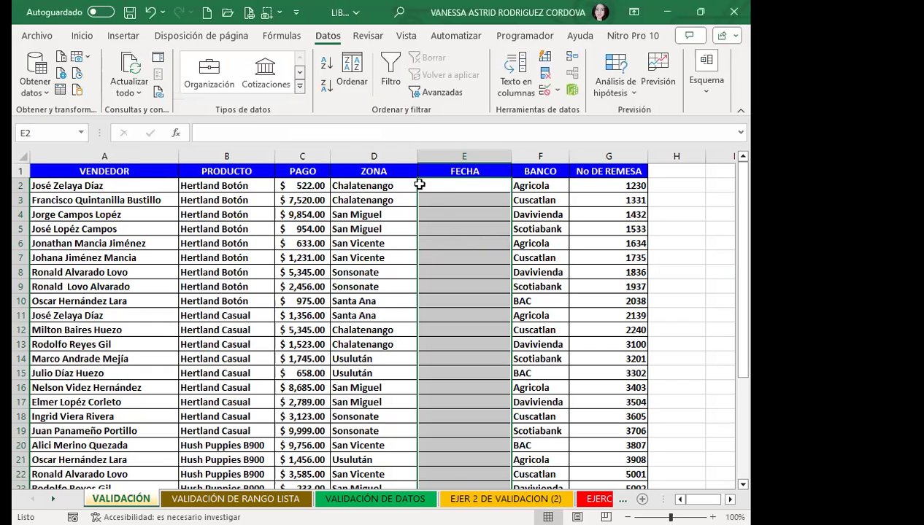
pyautogui.click(444, 187)
pyautogui.write('2/')
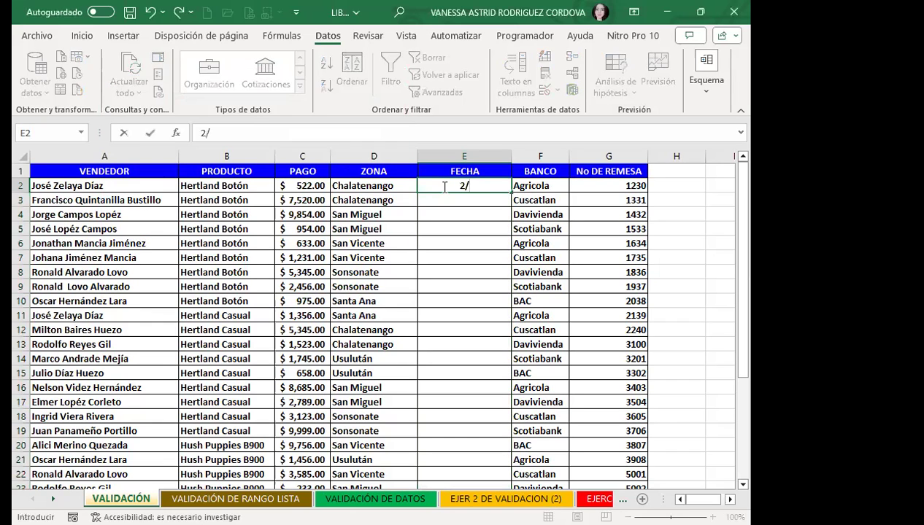
pyautogui.write('5/2023')
pyautogui.press('Return')
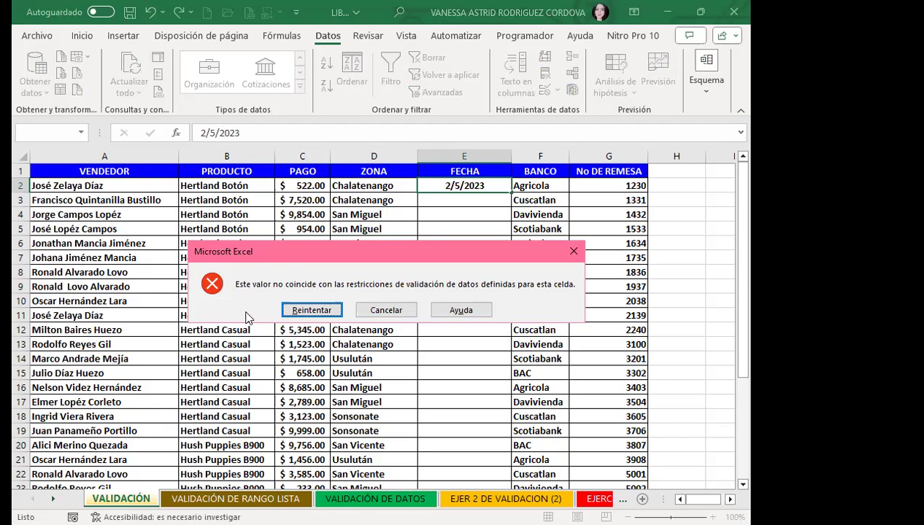
pyautogui.click(379, 313)
pyautogui.click(456, 211)
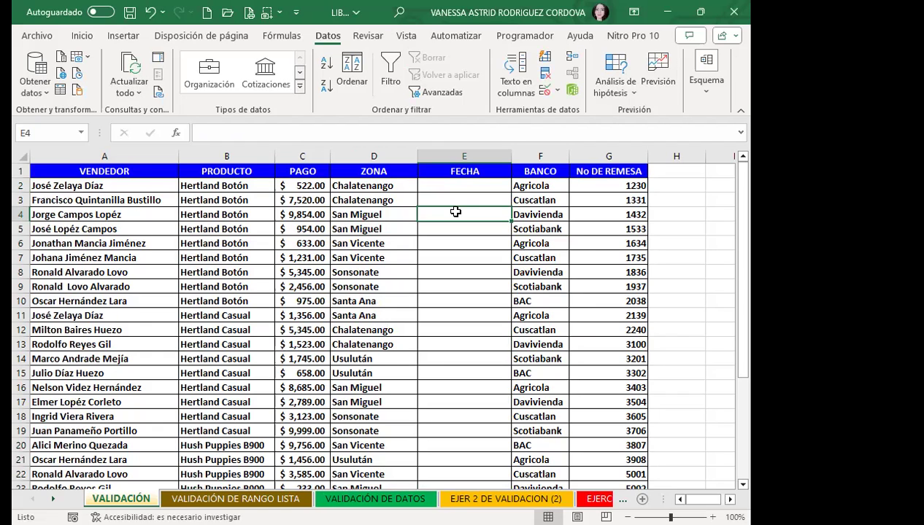
# Step: Reselect E2:E32 and set the validation error alert style to Alto
pyautogui.moveTo(441, 185)
pyautogui.mouseDown()
pyautogui.moveTo(511, 467)
pyautogui.moveTo(444, 445)
pyautogui.mouseUp()
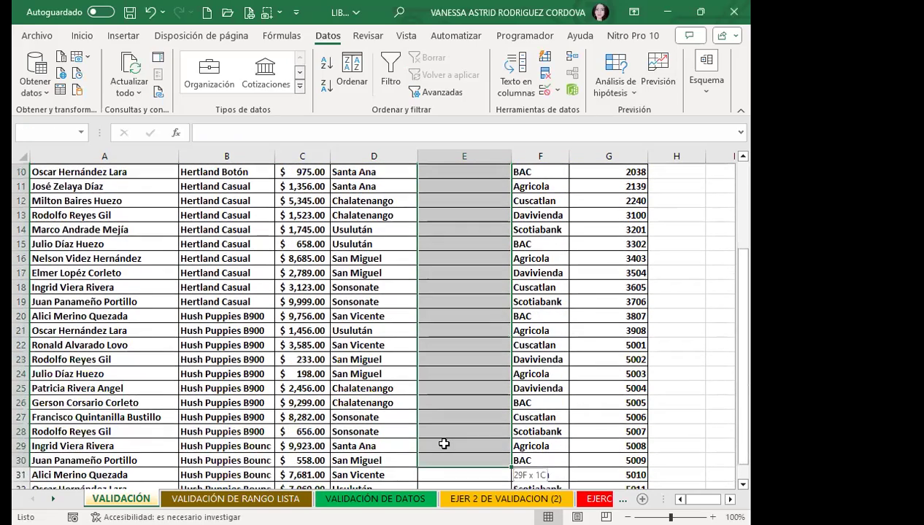
pyautogui.moveTo(444, 444); pyautogui.dragTo(456, 467)
pyautogui.click(540, 92)
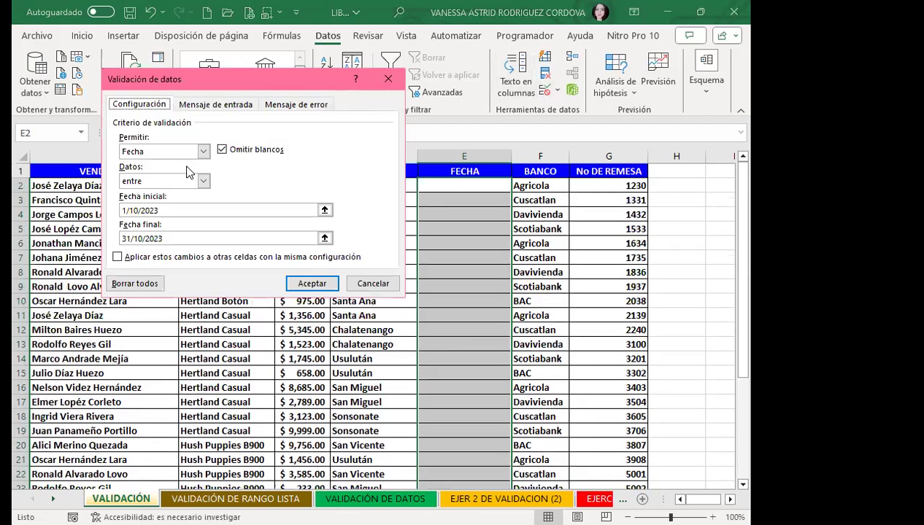
pyautogui.click(206, 104)
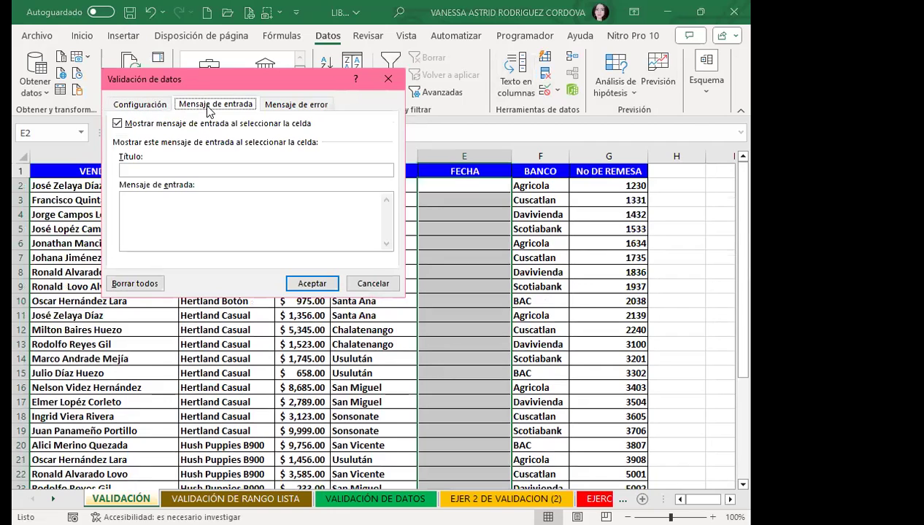
pyautogui.click(301, 105)
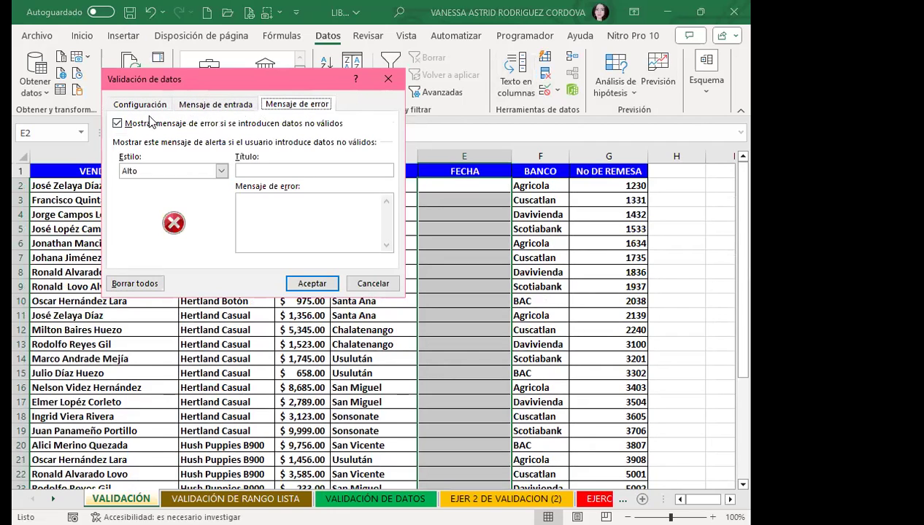
pyautogui.click(221, 171)
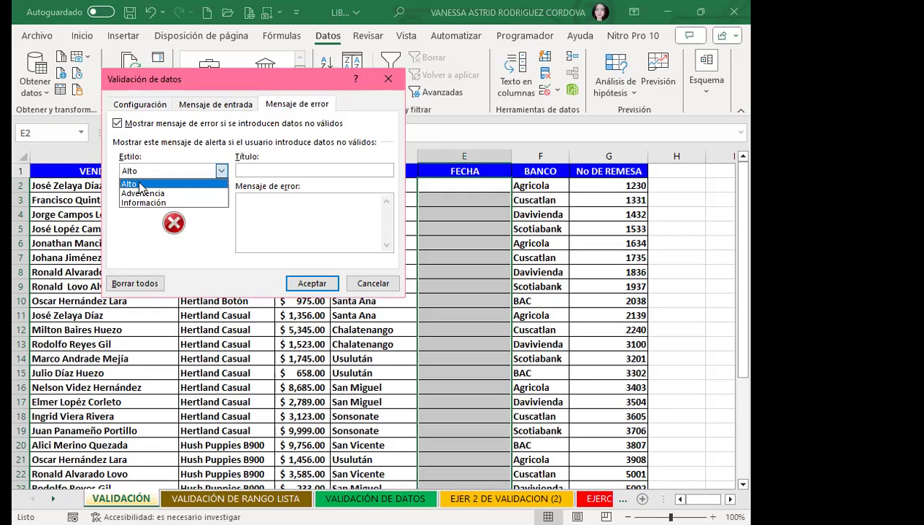
pyautogui.click(137, 184)
# Step: Title the alert INFORMACIÓN with a message requiring October 2023 dates, and apply it
pyautogui.click(256, 170)
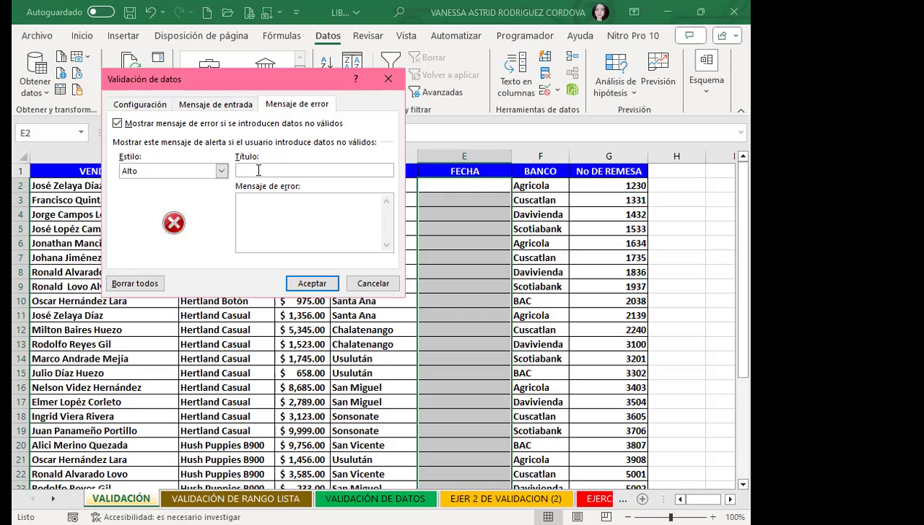
pyautogui.write('INF')
pyautogui.write('ORMACIÓN')
pyautogui.click(241, 207)
pyautogui.write('DEBEN DE COLCOAR')
pyautogui.press('BackSpace')
pyautogui.press('BackSpace')
pyautogui.press('BackSpace')
pyautogui.press('BackSpace')
pyautogui.write('OCAR')
pyautogui.press('BackSpace')
pyautogui.write('FECHAS QUE CORRESPONDA')
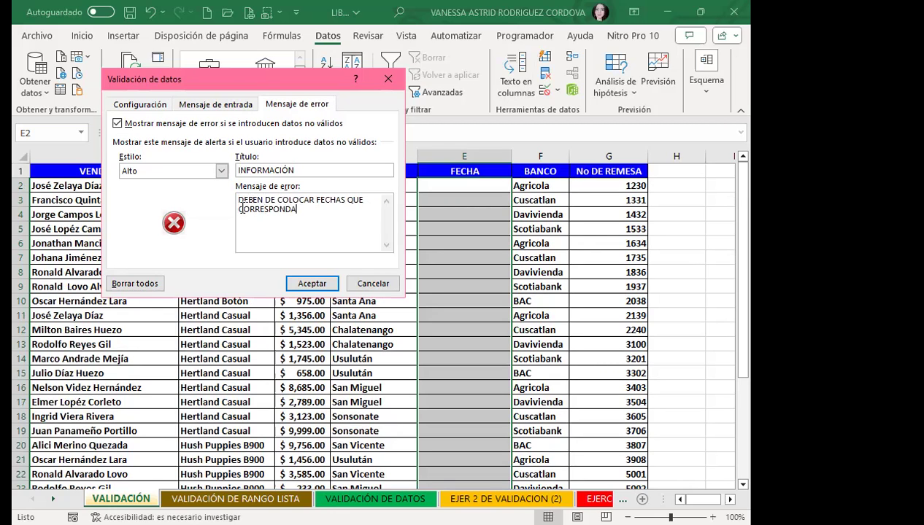
pyautogui.write('N AL MES DE OCTUBRE DEL AÑO 2023')
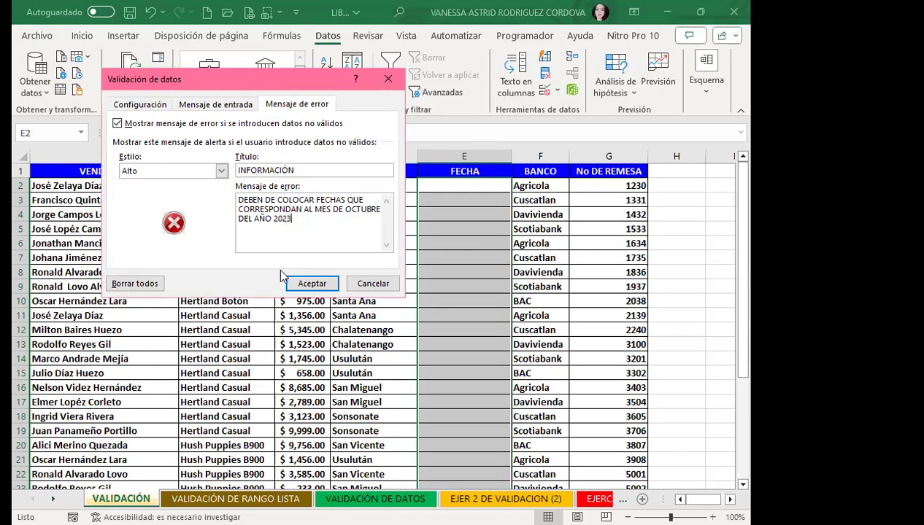
pyautogui.click(303, 286)
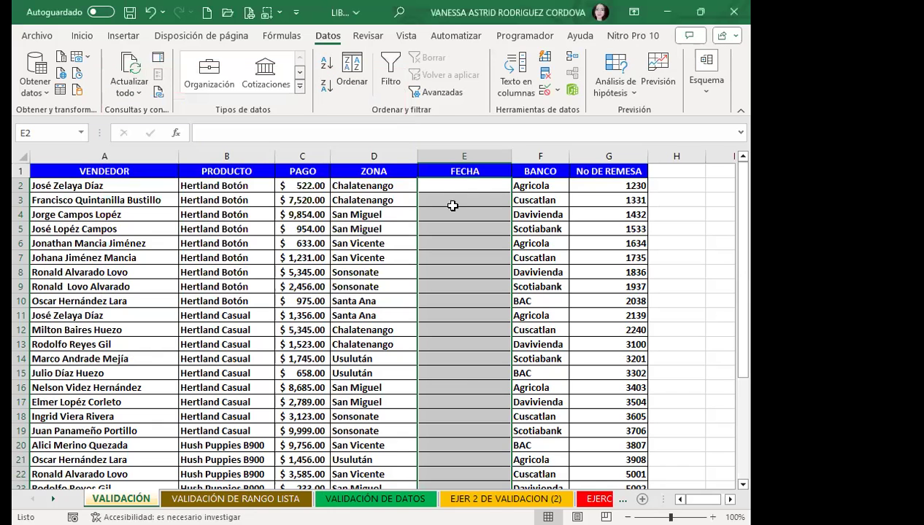
# Step: Test E2 with 12/11/2022, cancel the INFORMACIÓN rejection, and reselect E2:E32
pyautogui.click(441, 184)
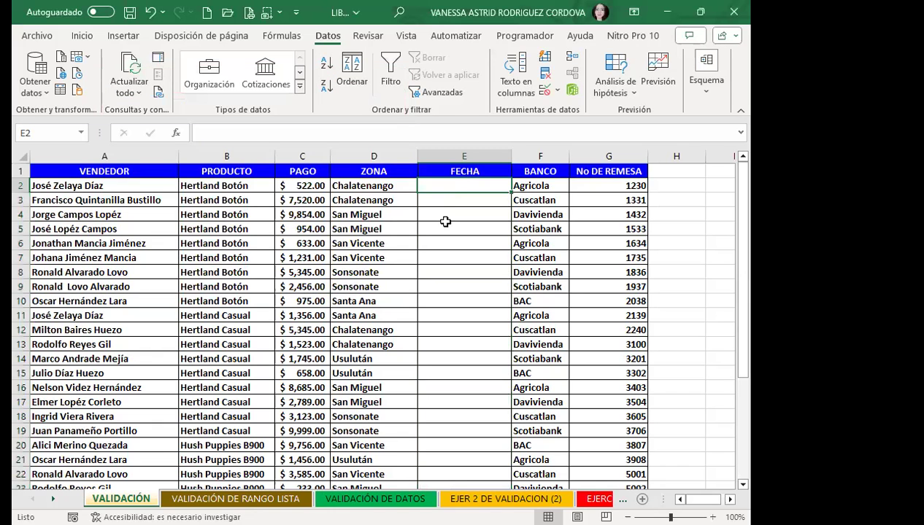
pyautogui.scroll(-2, 445, 343)
pyautogui.scroll(-5, 450, 353)
pyautogui.scroll(6, 438, 306)
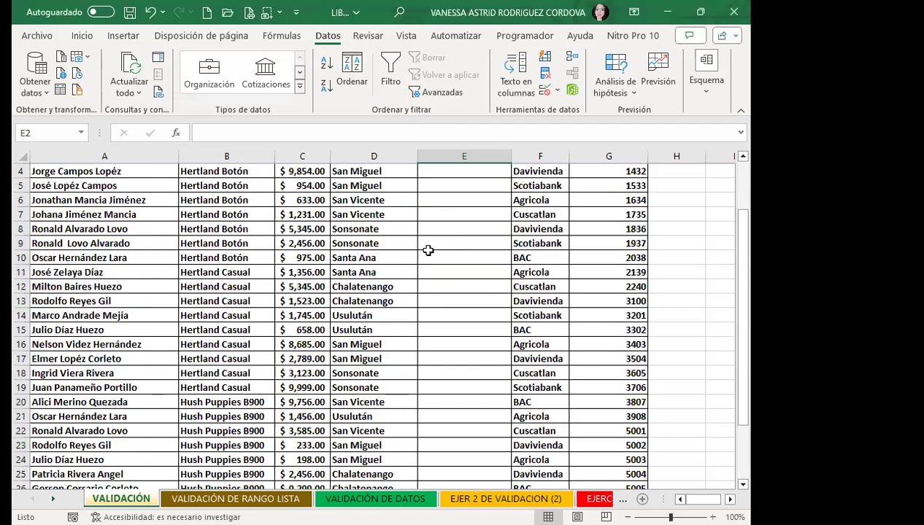
pyautogui.scroll(1, 427, 250)
pyautogui.write('12/10/')
pyautogui.press('BackSpace')
pyautogui.press('BackSpace')
pyautogui.write('1/2022')
pyautogui.press('Return')
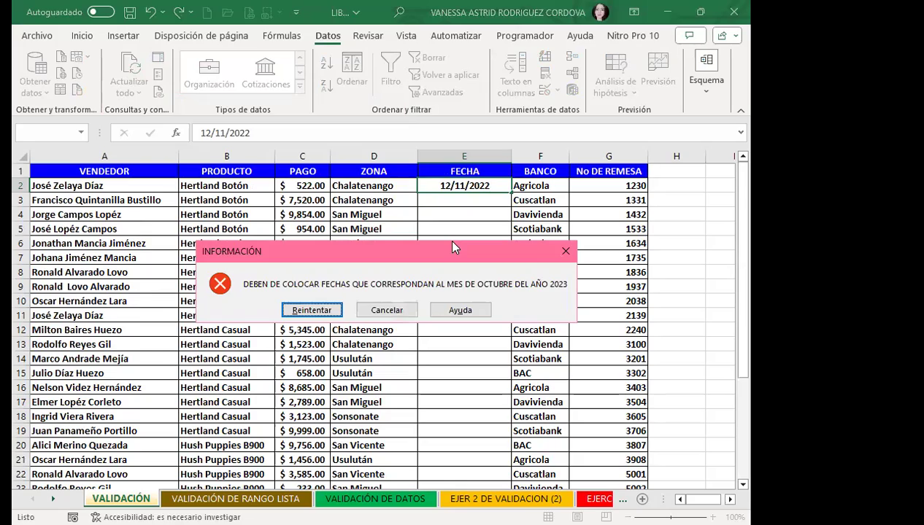
pyautogui.click(565, 252)
pyautogui.moveTo(464, 186)
pyautogui.mouseDown()
pyautogui.moveTo(511, 469)
pyautogui.moveTo(418, 413)
pyautogui.mouseUp()
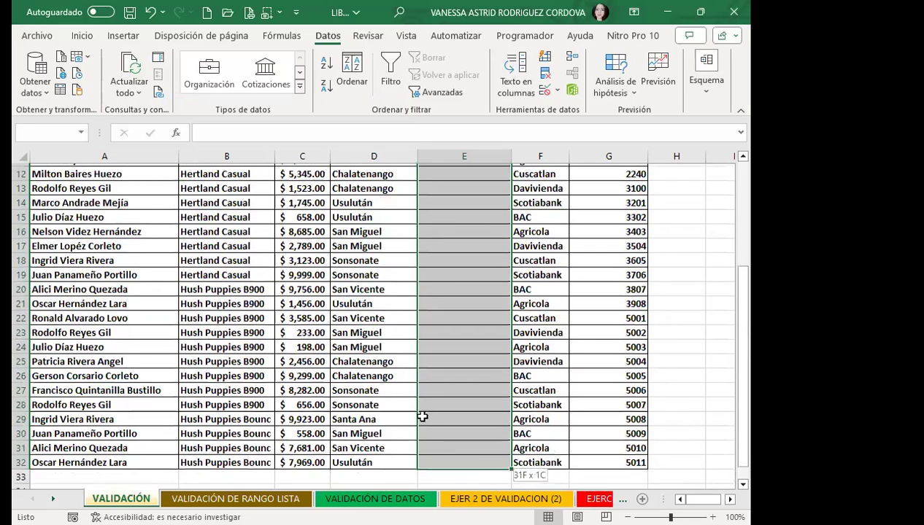
# Step: Add an input message titled FECHAS asking for dates from October 2023
pyautogui.scroll(3, 464, 292)
pyautogui.click(544, 90)
pyautogui.click(216, 104)
pyautogui.click(171, 170)
pyautogui.write('INFORMACI')
pyautogui.press('BackSpace')
pyautogui.press('BackSpace')
pyautogui.press('BackSpace')
pyautogui.write('FECHAS')
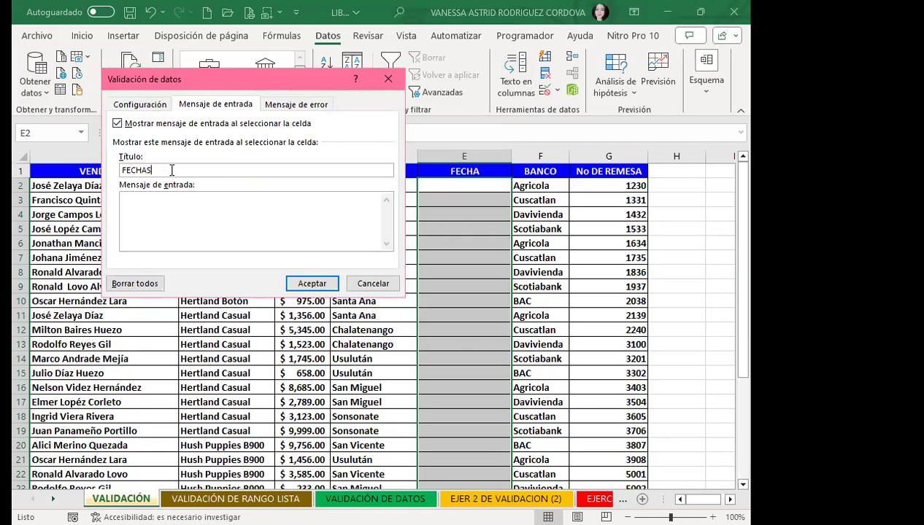
pyautogui.write('DEBEN DE COLOCAR FECHAS DEL MES DE OCT')
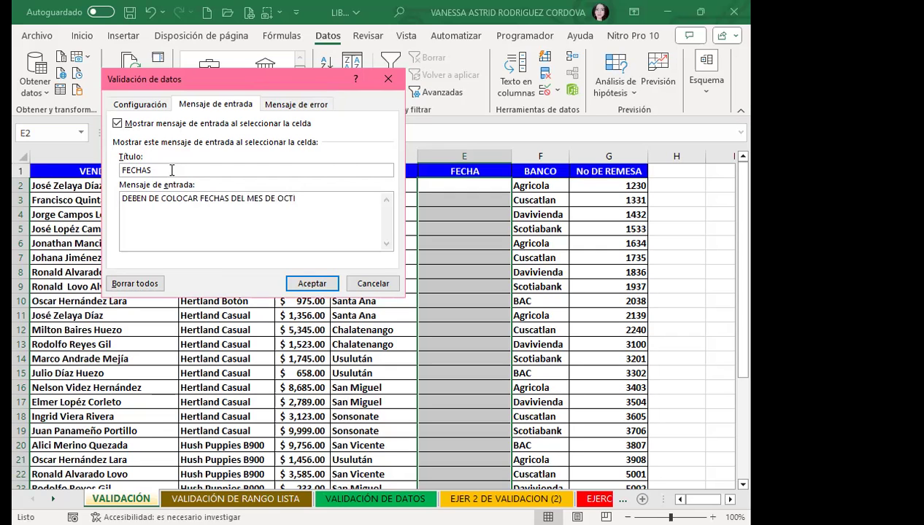
pyautogui.write('BRE DEL AMIO')
pyautogui.press('BackSpace')
pyautogui.press('BackSpace')
pyautogui.press('BackSpace')
pyautogui.write('ÑO 2')
pyautogui.write('023')
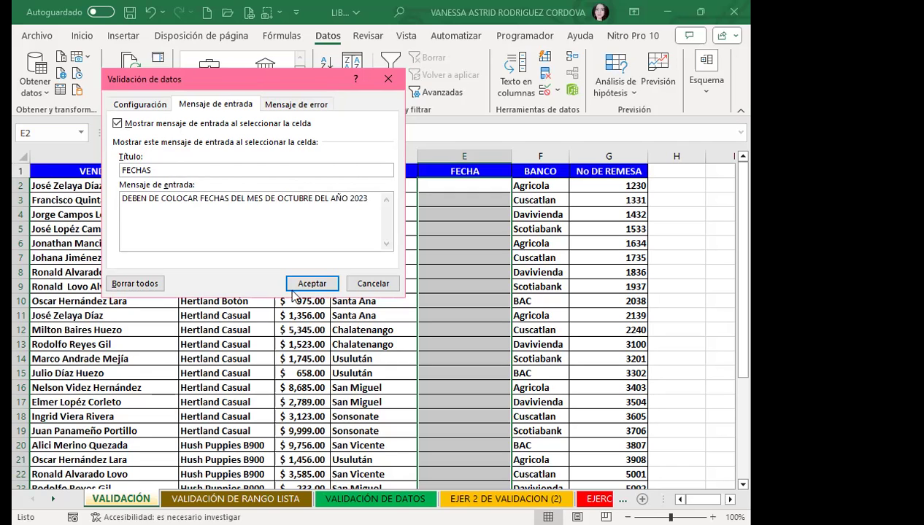
pyautogui.click(314, 283)
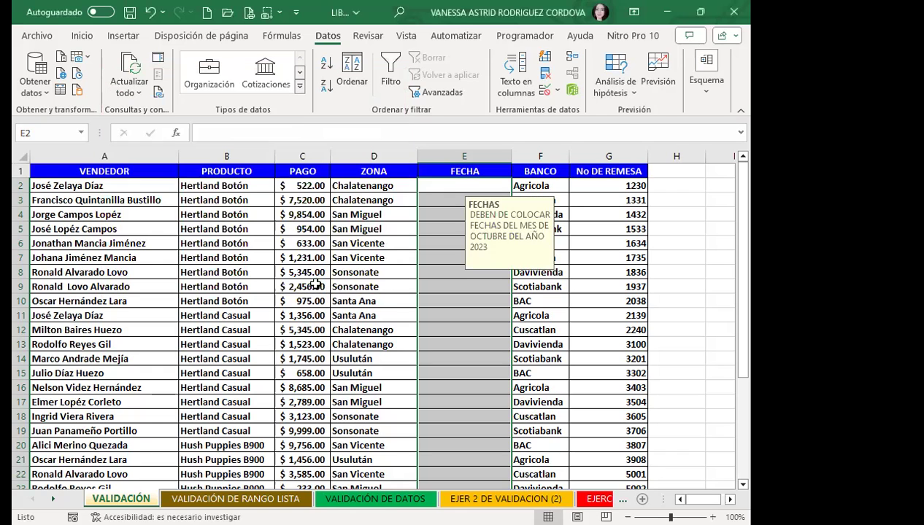
# Step: Check the FECHAS input message on several FECHA cells, then enter 12/10/2023 in E2
pyautogui.moveTo(368, 244); pyautogui.dragTo(385, 249)
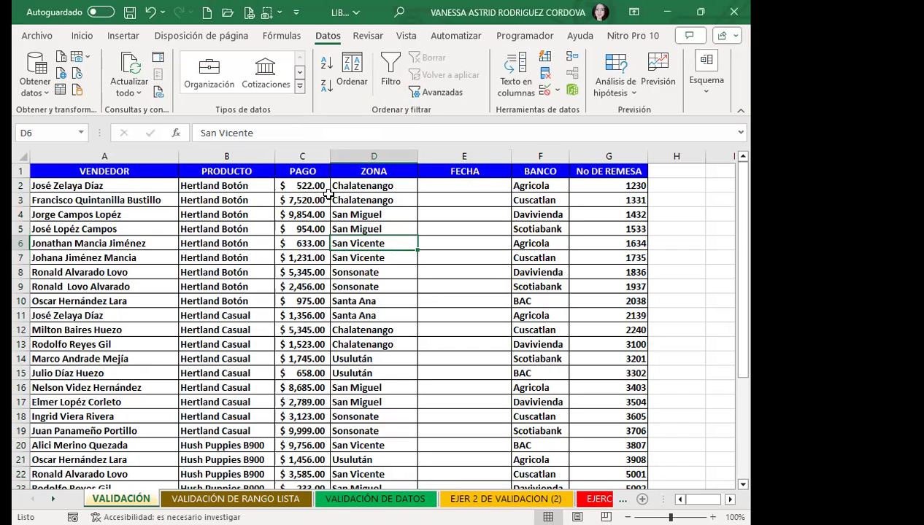
pyautogui.click(455, 184)
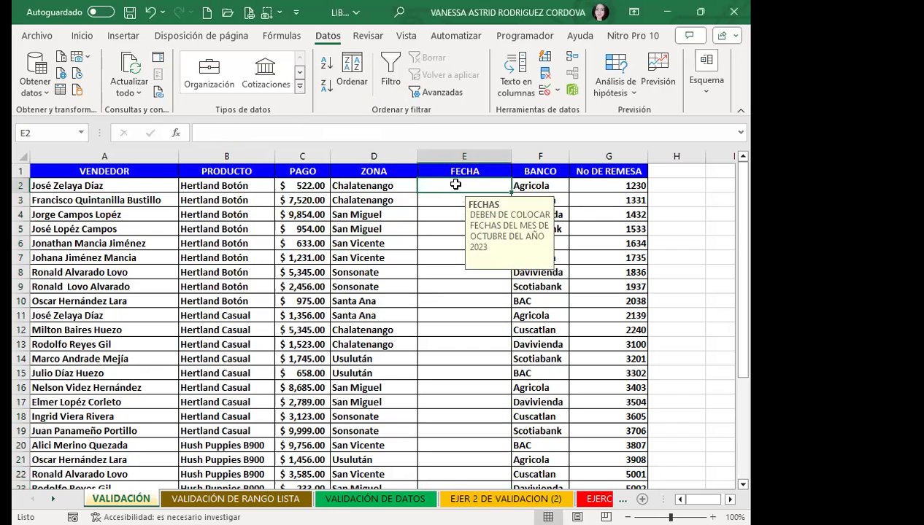
pyautogui.click(440, 198)
pyautogui.click(439, 214)
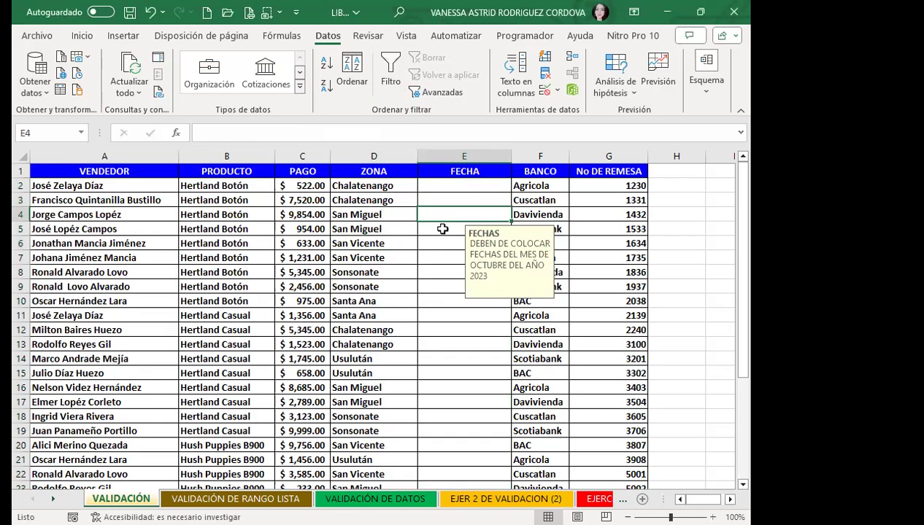
pyautogui.click(440, 229)
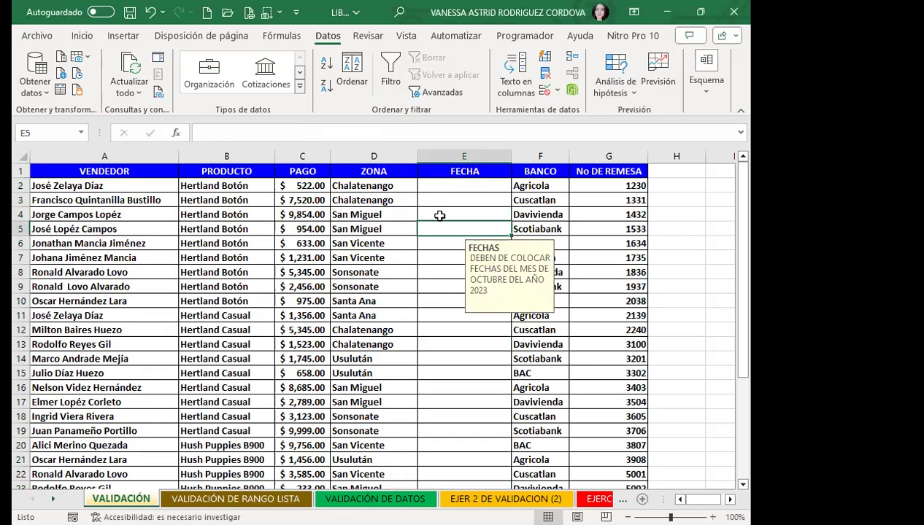
pyautogui.click(457, 331)
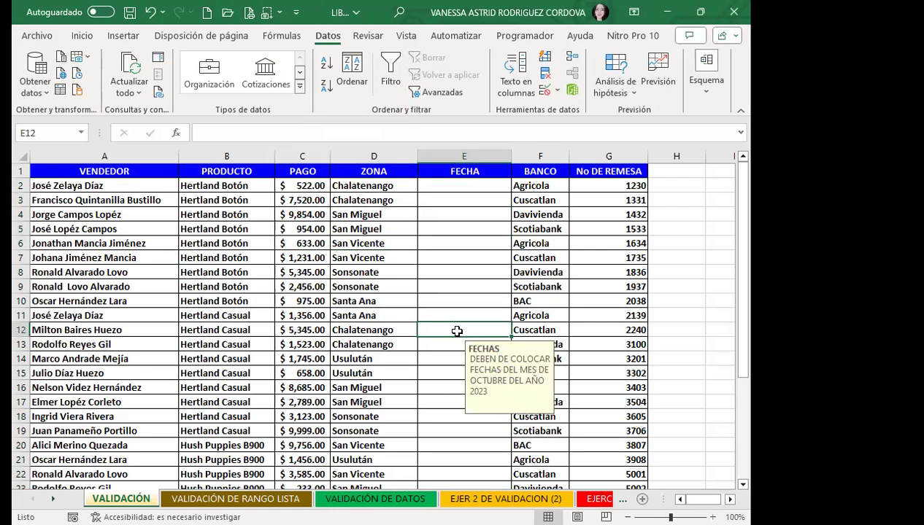
pyautogui.click(460, 191)
pyautogui.write('12/10/2023')
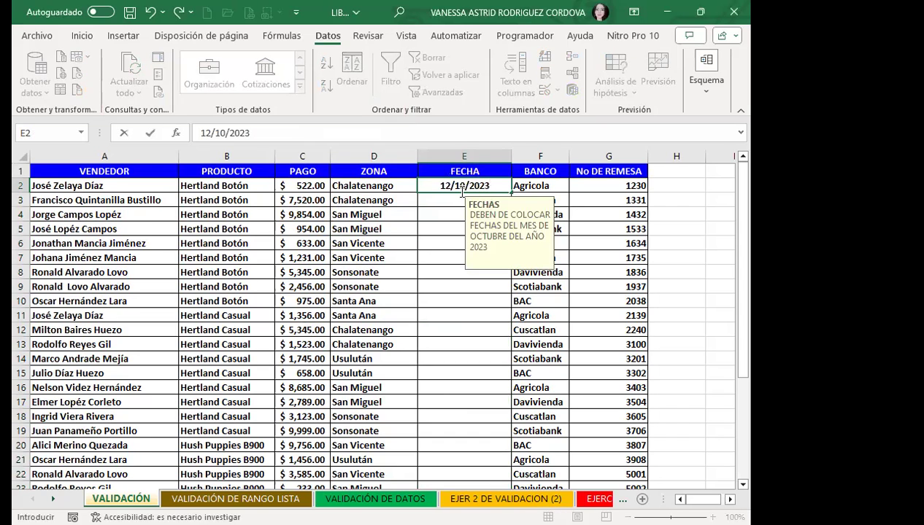
pyautogui.press('Return')
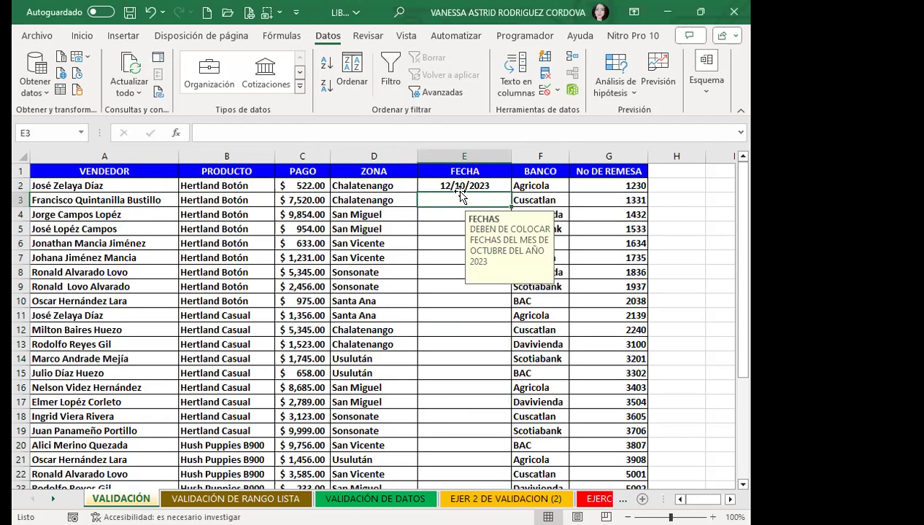
# Step: Try invalid dates 14/4/223 and 12/4/2023 in E3 and cancel the rejection
pyautogui.write('14/4/223')
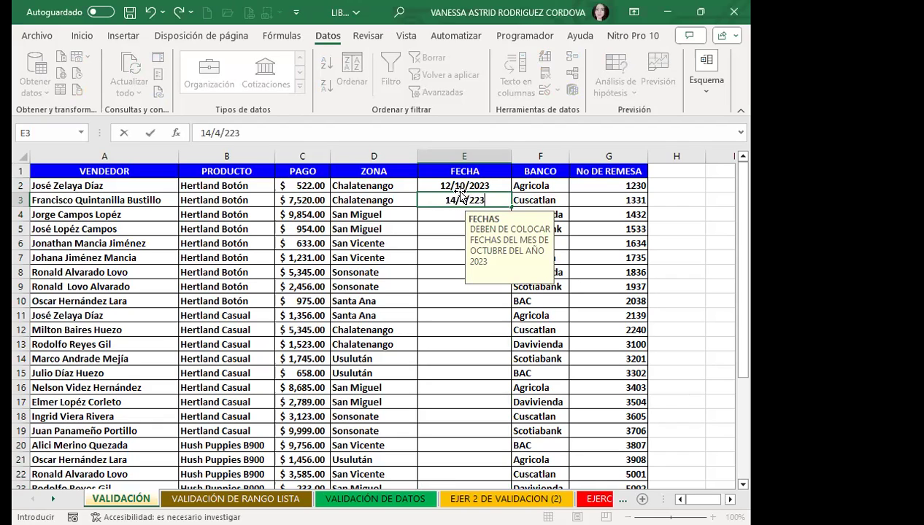
pyautogui.click(484, 153)
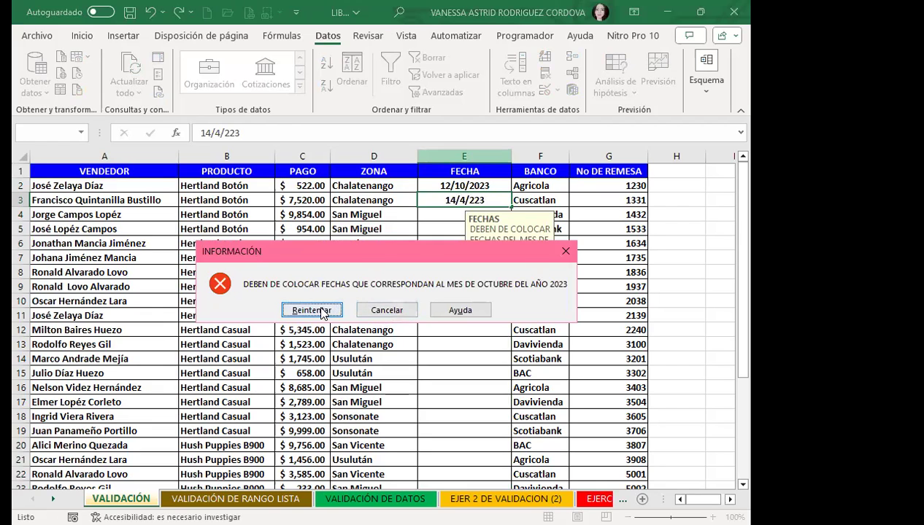
pyautogui.click(321, 312)
pyautogui.press('BackSpace')
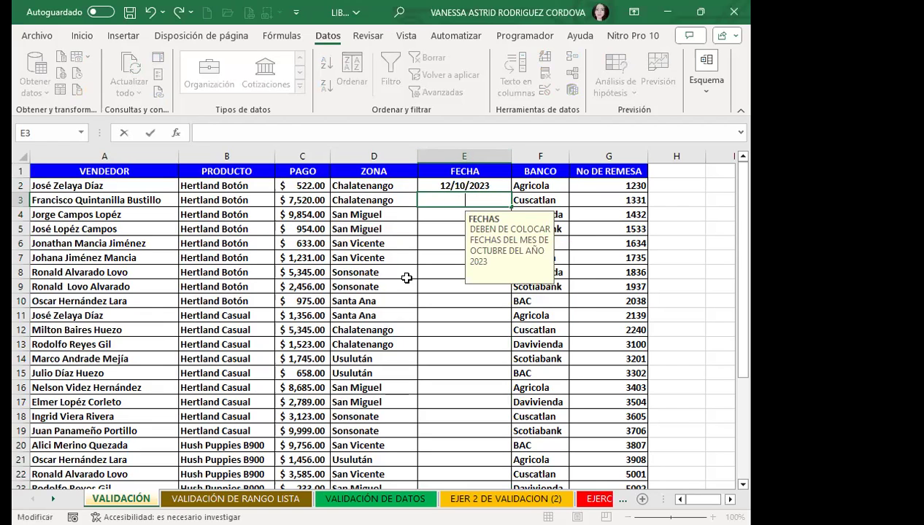
pyautogui.write('12/')
pyautogui.write('4/2023')
pyautogui.press('Return')
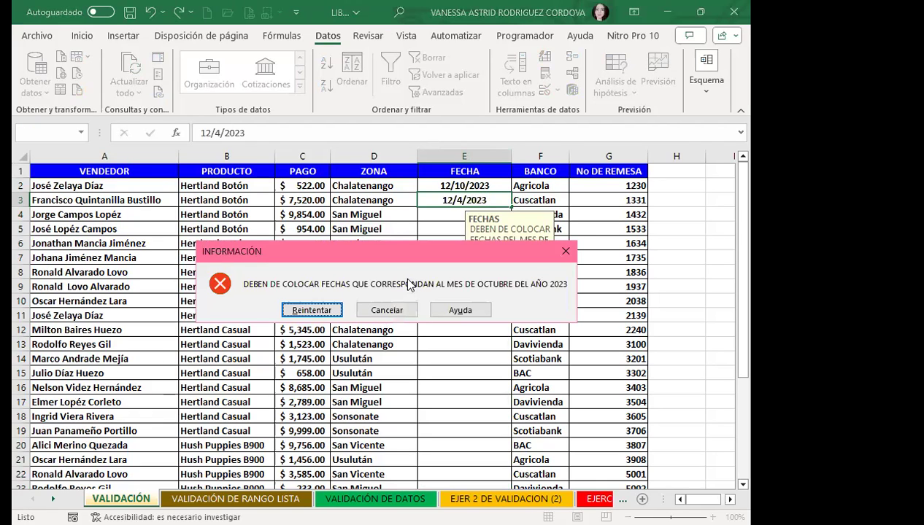
pyautogui.click(566, 251)
# Step: Recheck the input message on other FECHA cells, then move to the VALIDACIÓN DE RANGO LISTA sheet
pyautogui.click(440, 216)
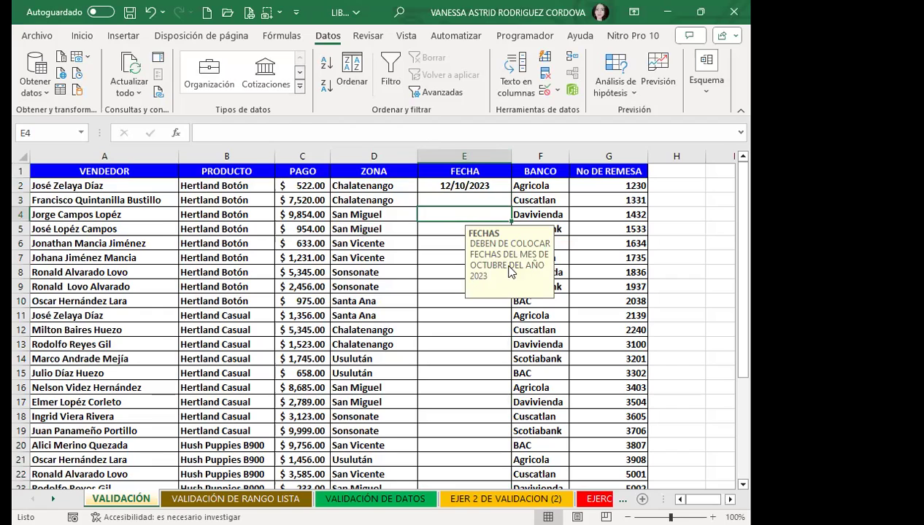
pyautogui.click(442, 257)
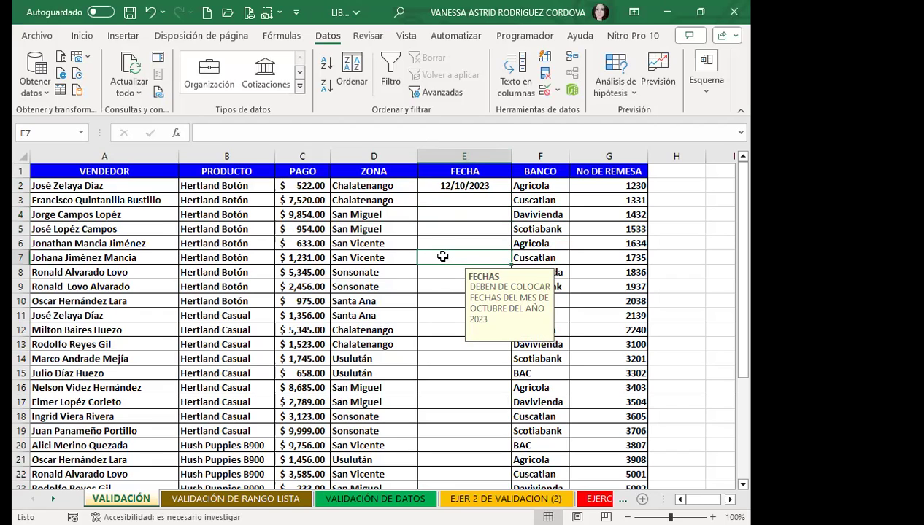
pyautogui.moveTo(433, 185); pyautogui.dragTo(361, 315)
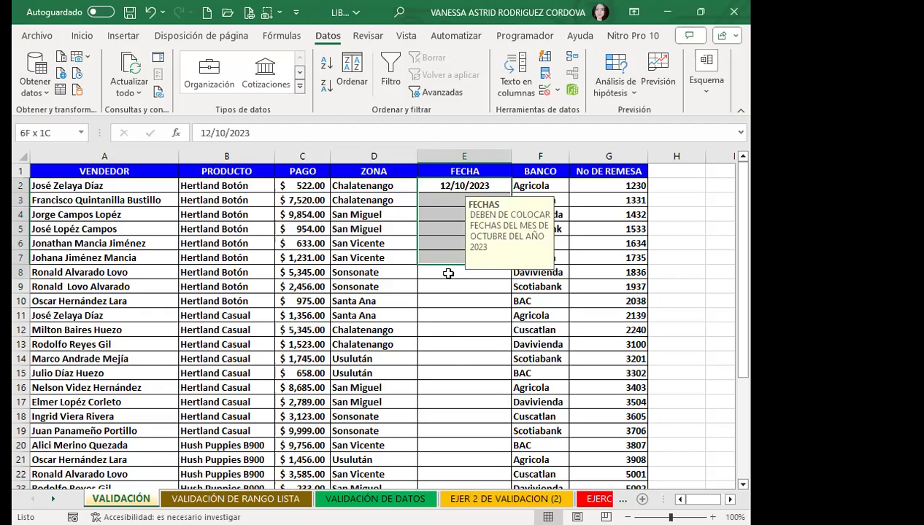
pyautogui.click(361, 315)
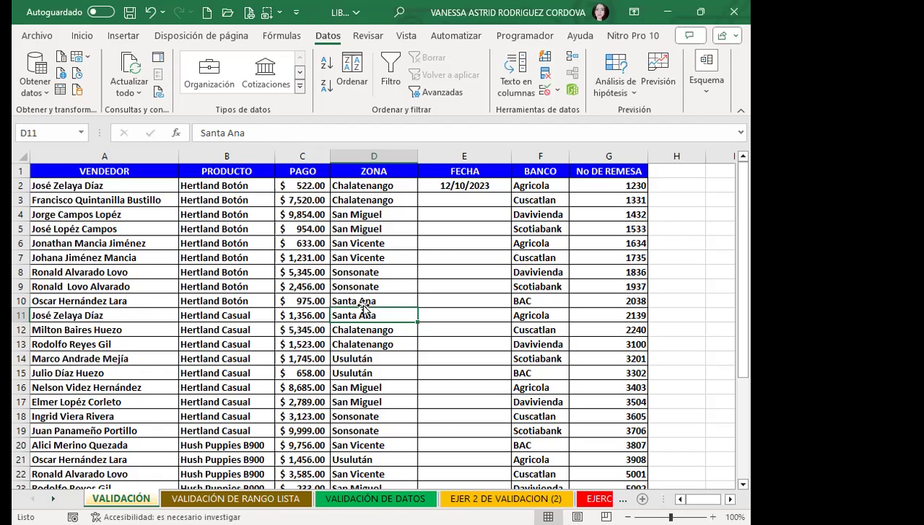
pyautogui.click(458, 239)
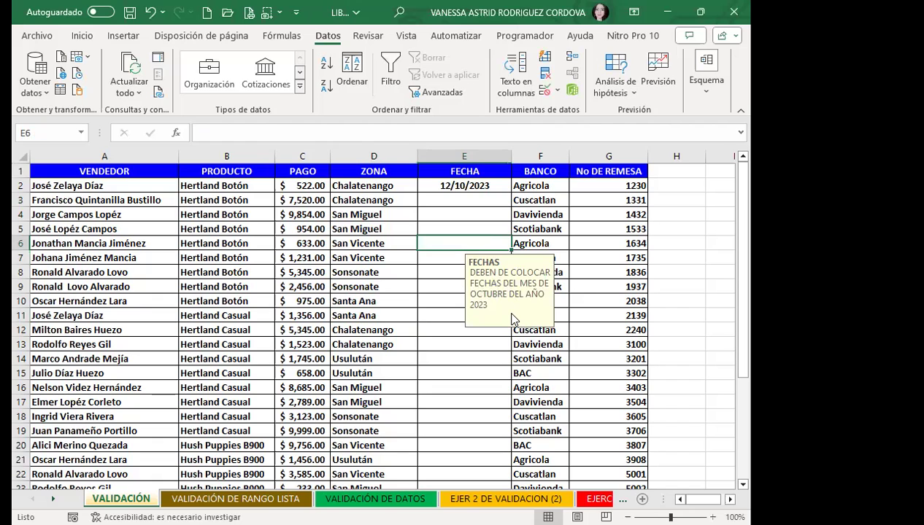
pyautogui.click(441, 371)
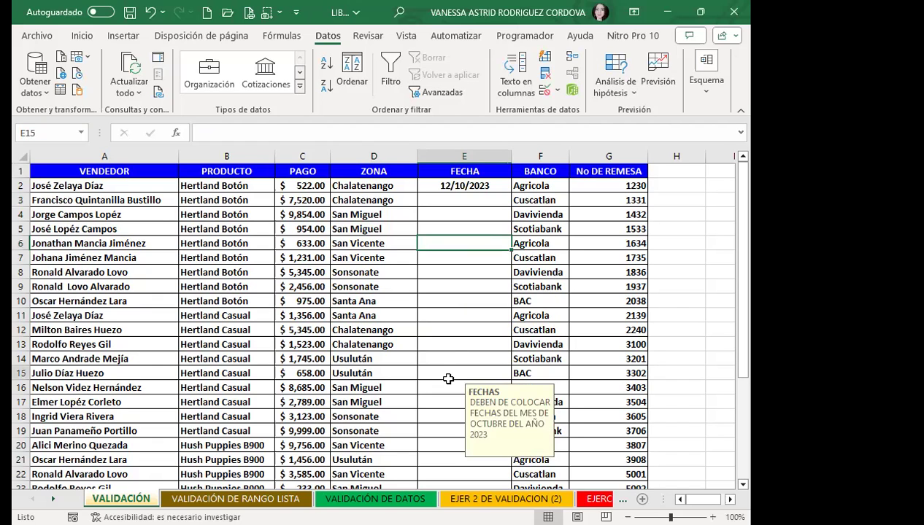
pyautogui.scroll(-4, 270, 356)
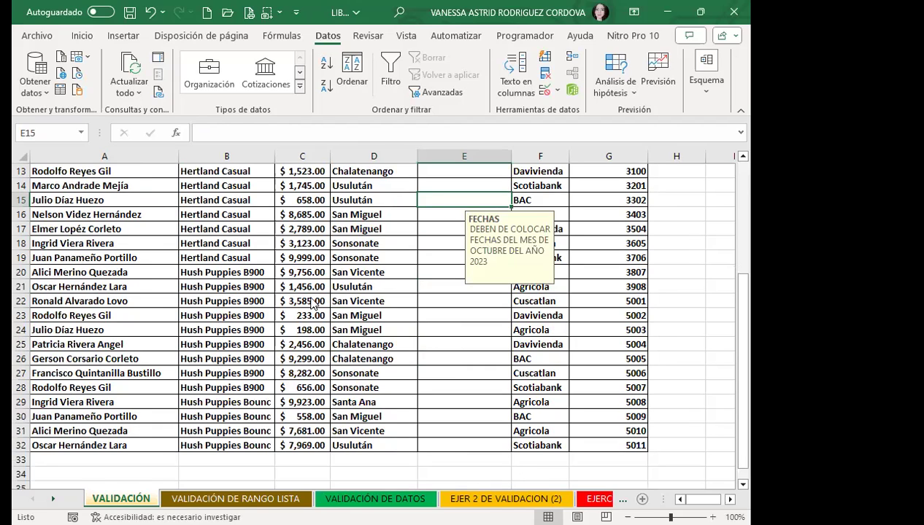
pyautogui.hotkey('ctrl', 'pagedown')
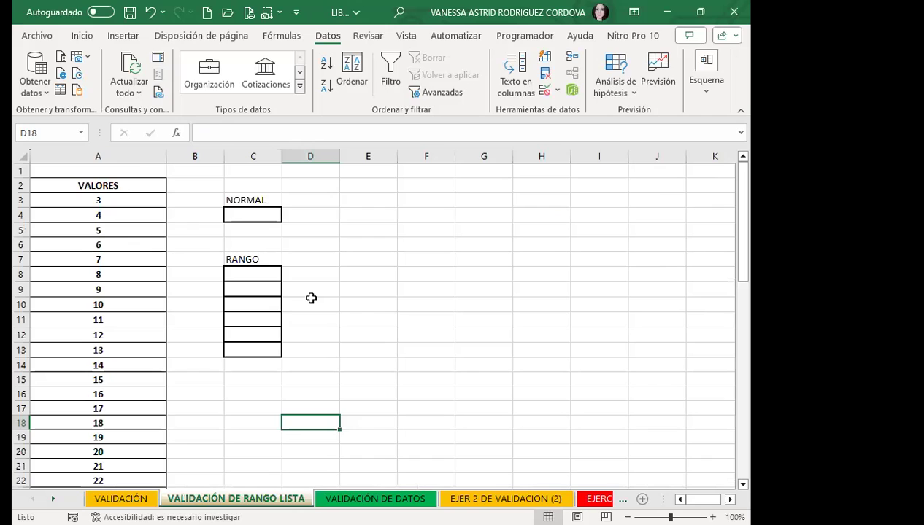
# Step: Give C4 list validation sourced from column A, $A$3:$A$25
pyautogui.click(134, 274)
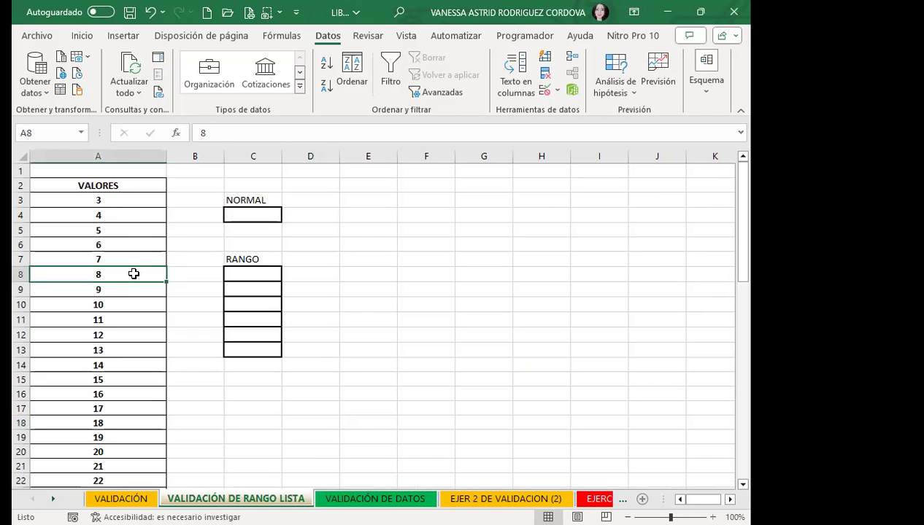
pyautogui.click(266, 210)
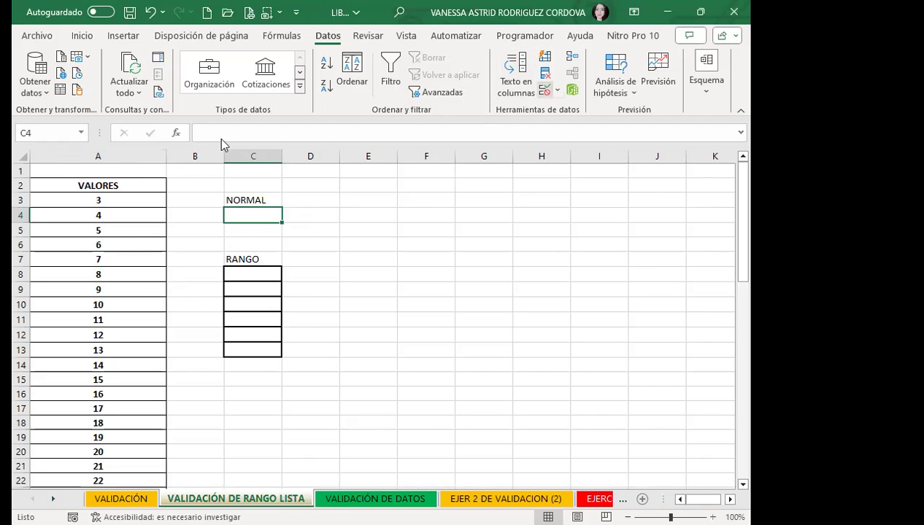
pyautogui.moveTo(258, 77); pyautogui.dragTo(463, 108)
pyautogui.click(343, 132)
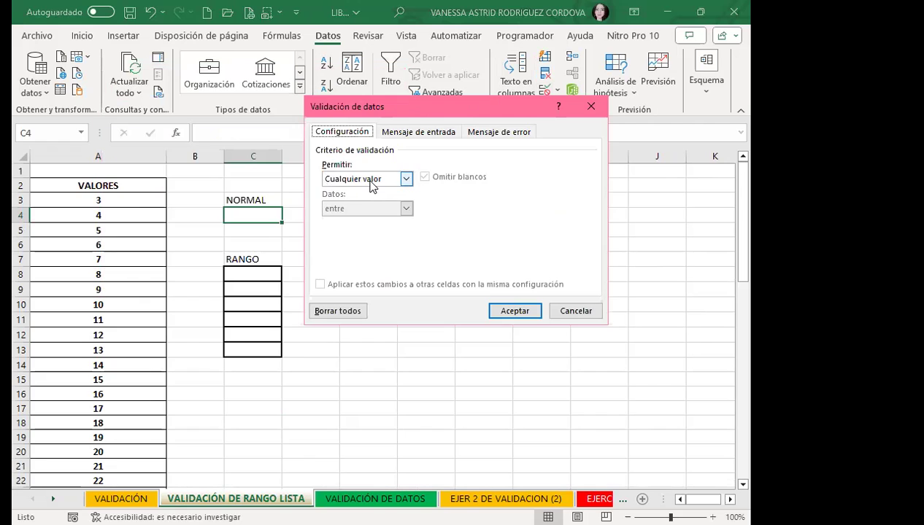
pyautogui.click(372, 180)
pyautogui.click(335, 221)
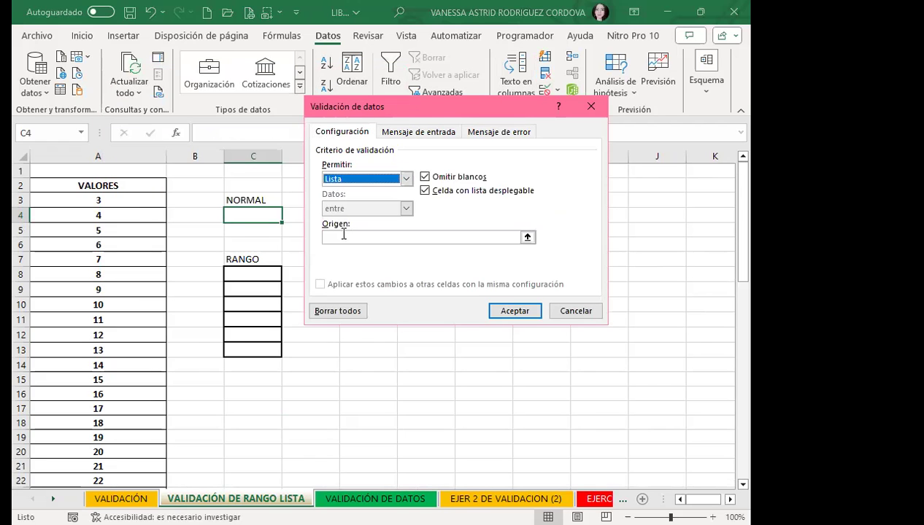
pyautogui.click(343, 236)
pyautogui.click(117, 201)
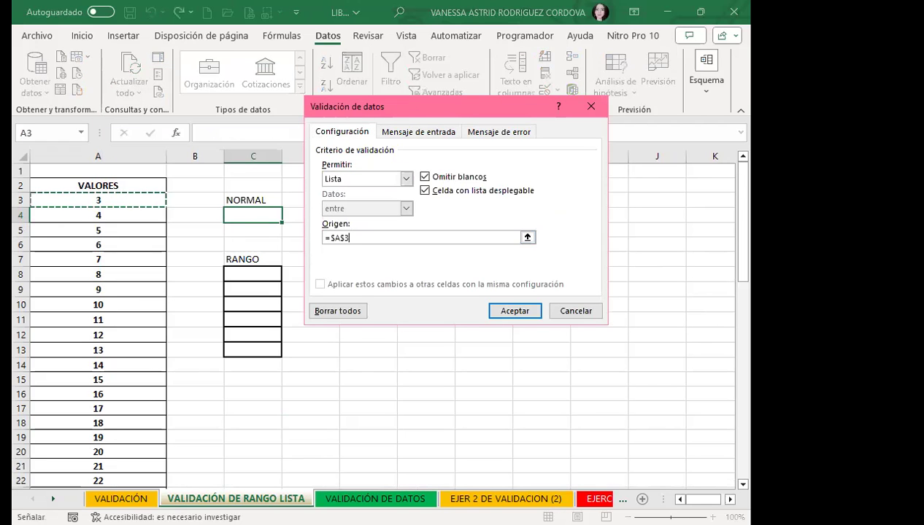
pyautogui.hotkey('ctrl', 'shift', 'Down')
pyautogui.click(513, 311)
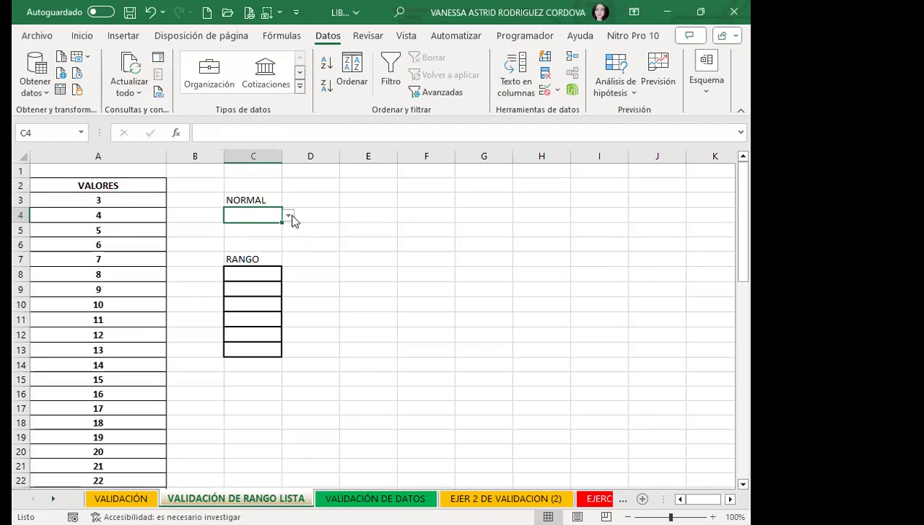
# Step: Pick 7 from the C4 dropdown
pyautogui.click(289, 215)
pyautogui.click(240, 275)
pyautogui.click(264, 274)
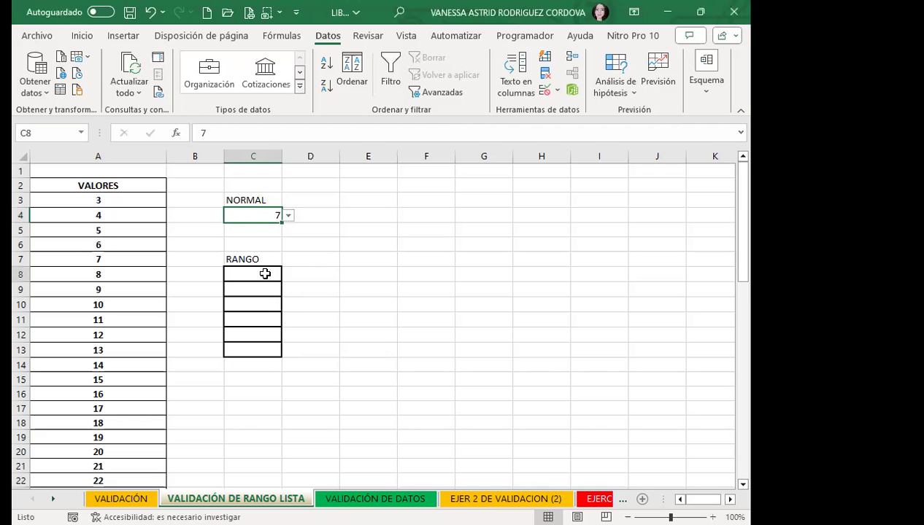
# Step: Name the column A names range from A29 down NOMBRES
pyautogui.scroll(-4, 251, 286)
pyautogui.scroll(-6, 61, 444)
pyautogui.scroll(-1, 120, 292)
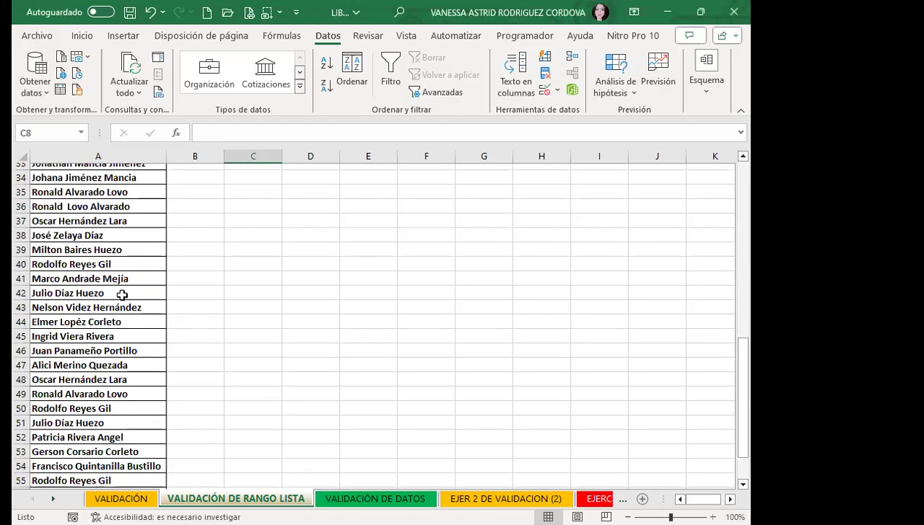
pyautogui.scroll(4, 120, 289)
pyautogui.moveTo(132, 276)
pyautogui.mouseDown()
pyautogui.moveTo(157, 481)
pyautogui.moveTo(139, 481)
pyautogui.mouseUp()
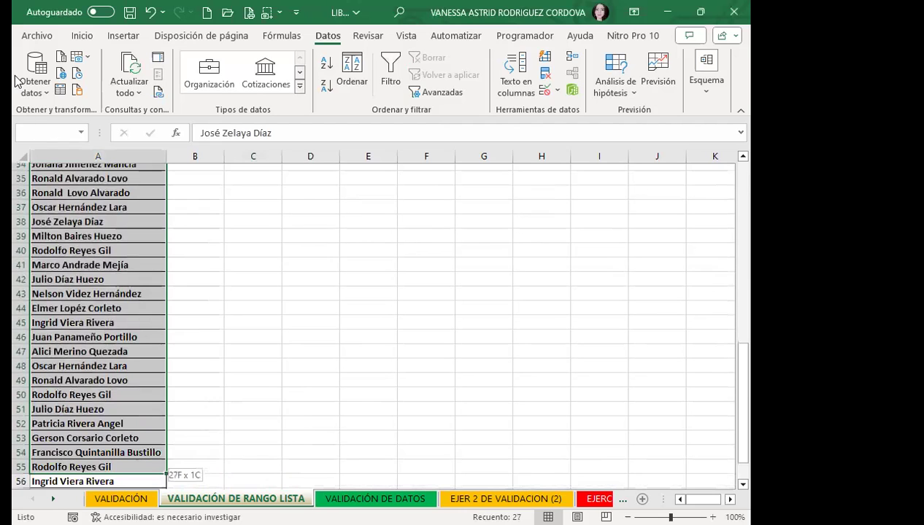
pyautogui.click(51, 133)
pyautogui.write('NOMBRES')
pyautogui.press('Return')
# Step: Give C8:C13 list validation with source =NOMBRES
pyautogui.scroll(1, 200, 286)
pyautogui.scroll(5, 303, 322)
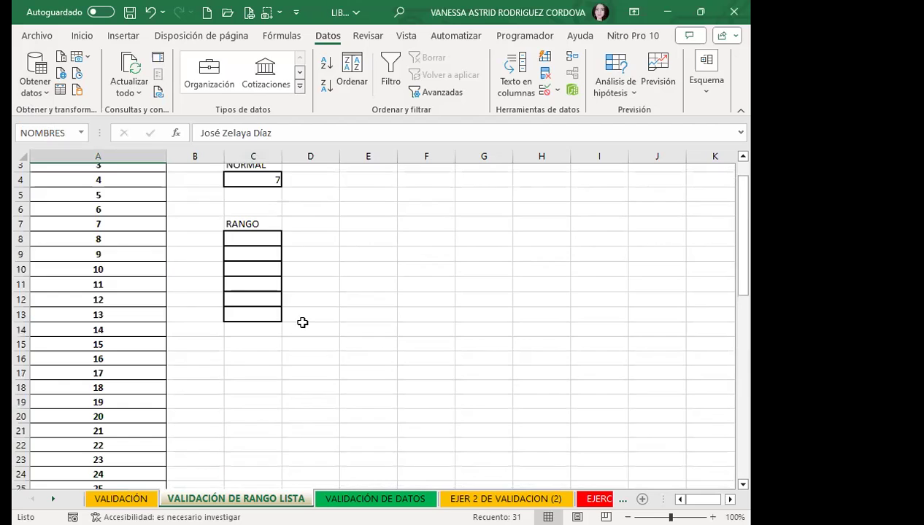
pyautogui.scroll(1, 241, 288)
pyautogui.moveTo(249, 278); pyautogui.dragTo(250, 348)
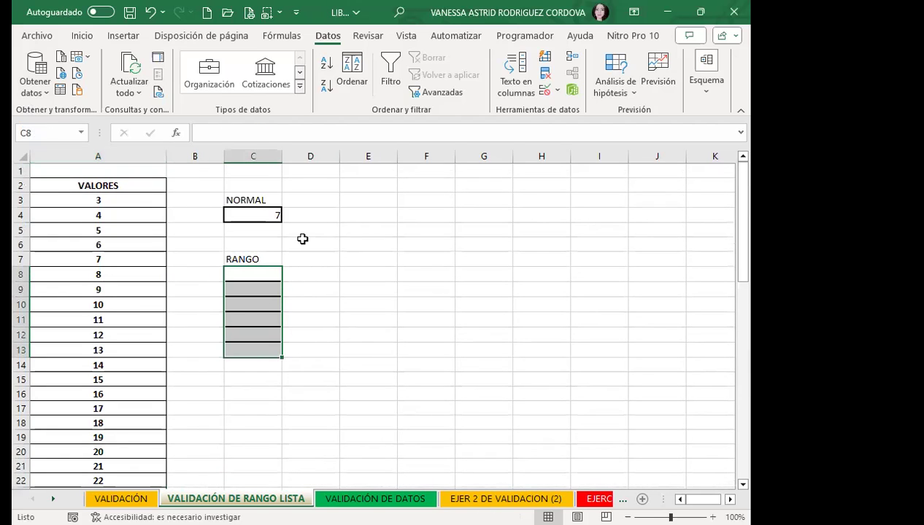
pyautogui.click(543, 93)
pyautogui.click(357, 178)
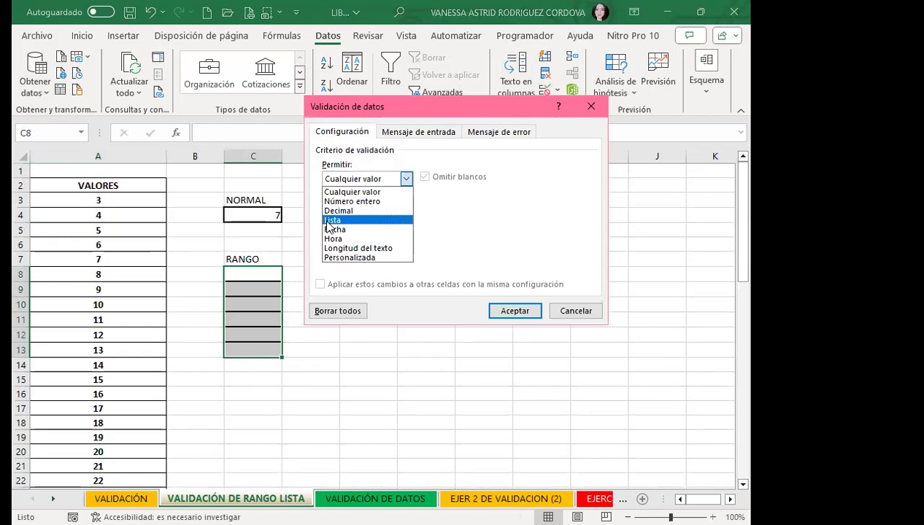
pyautogui.click(330, 219)
pyautogui.click(333, 237)
pyautogui.write('=')
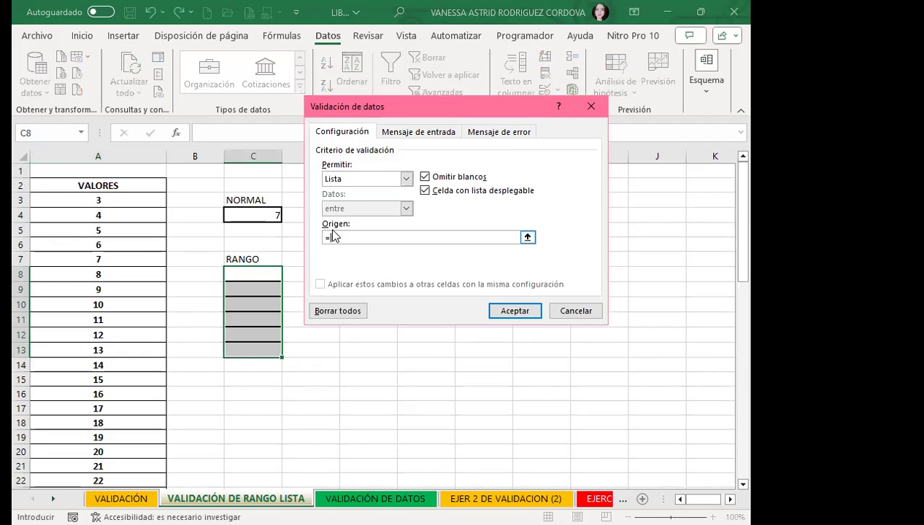
pyautogui.write('COMB')
pyautogui.write('RES')
pyautogui.press('Return')
# Step: Browse the NOMBRES dropdown lists in C8 and C9 without choosing a name
pyautogui.click(289, 276)
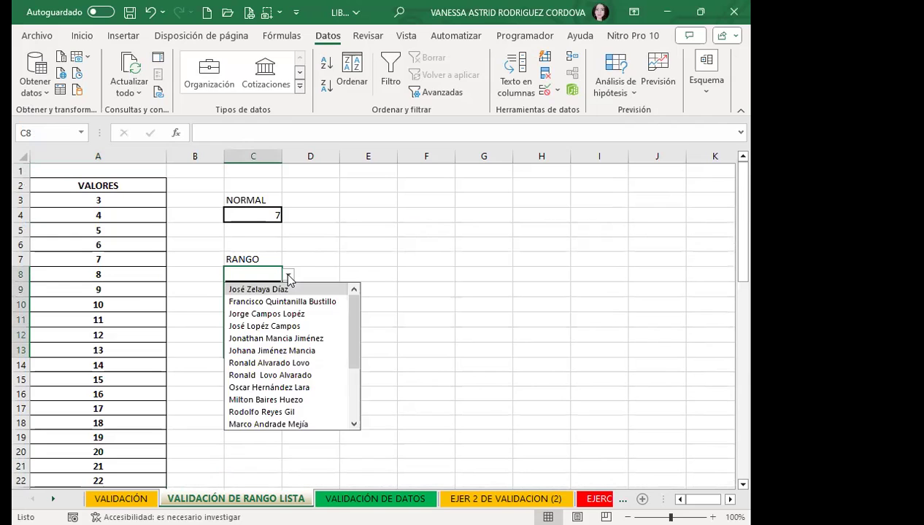
pyautogui.click(251, 292)
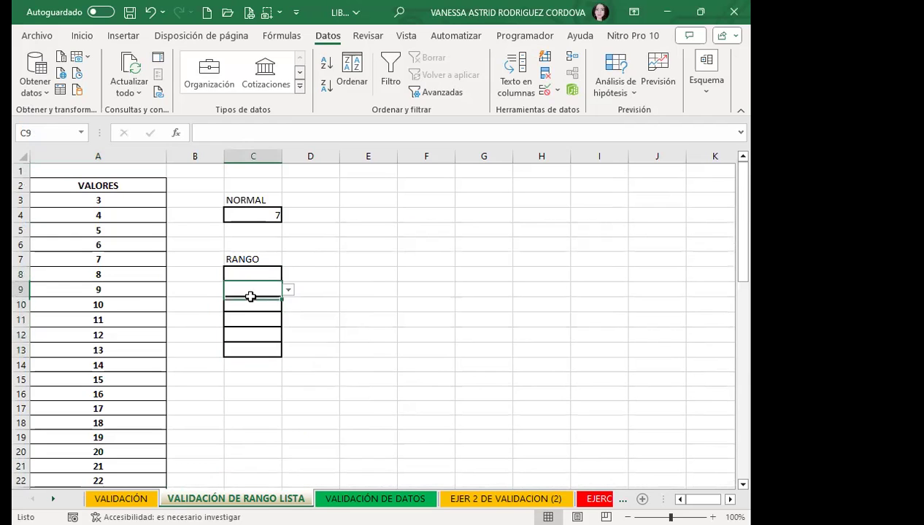
pyautogui.click(288, 290)
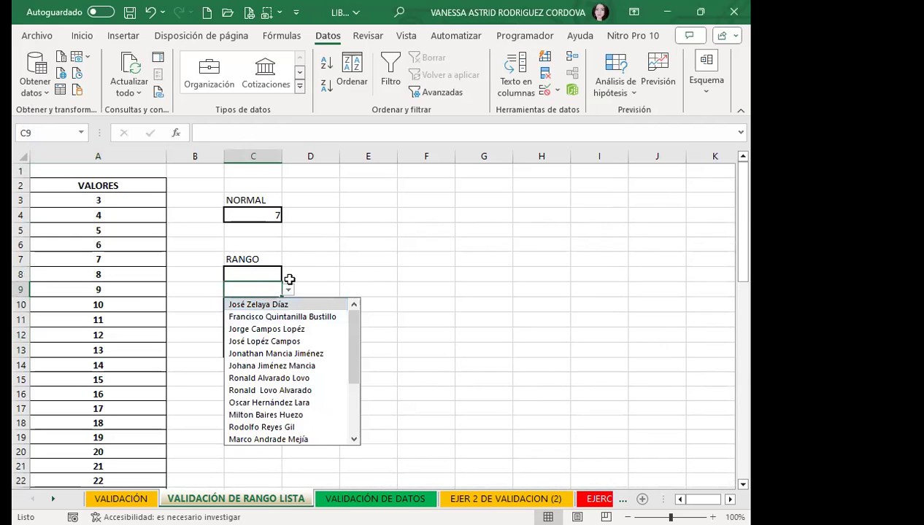
pyautogui.click(290, 291)
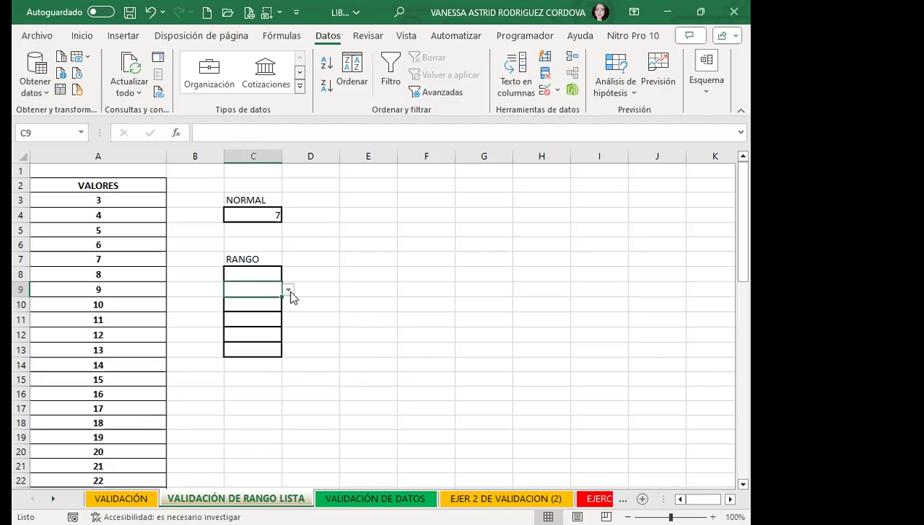
pyautogui.click(289, 290)
pyautogui.scroll(-2, 342, 348)
pyautogui.scroll(-2, 339, 432)
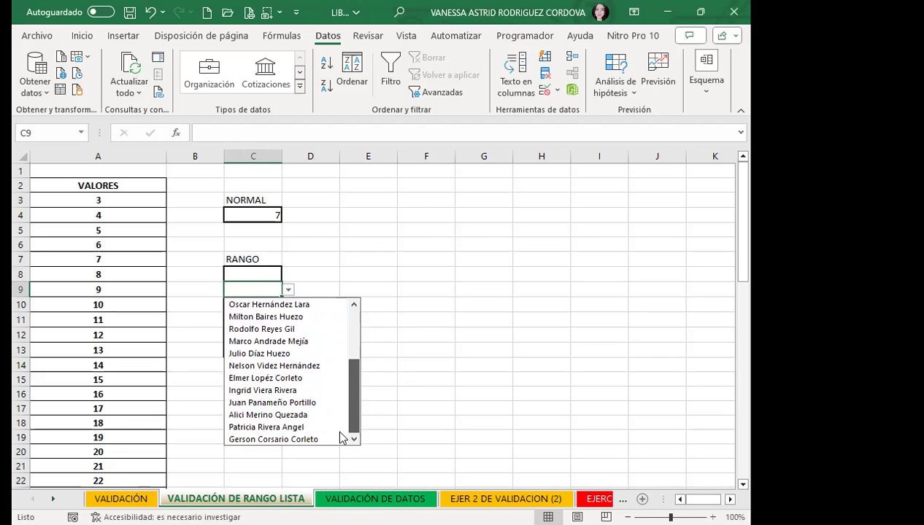
pyautogui.moveTo(354, 416); pyautogui.dragTo(351, 347)
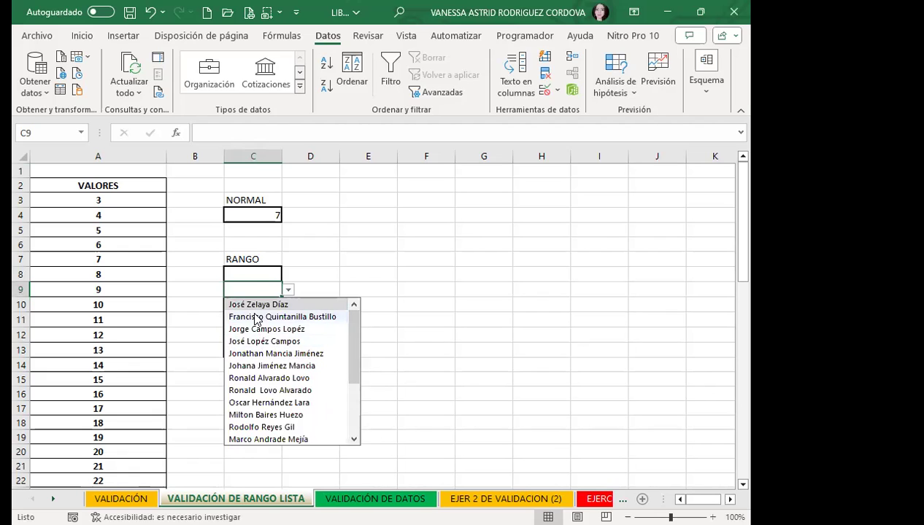
pyautogui.click(258, 289)
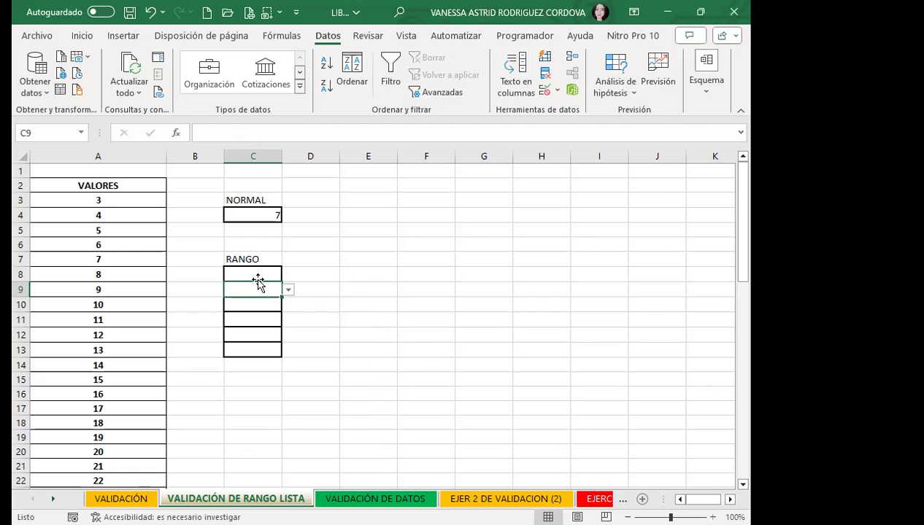
# Step: Enter 'MARCO DANIEL' in C9 to trigger the validation error, then discard the entry
pyautogui.write('MARCO')
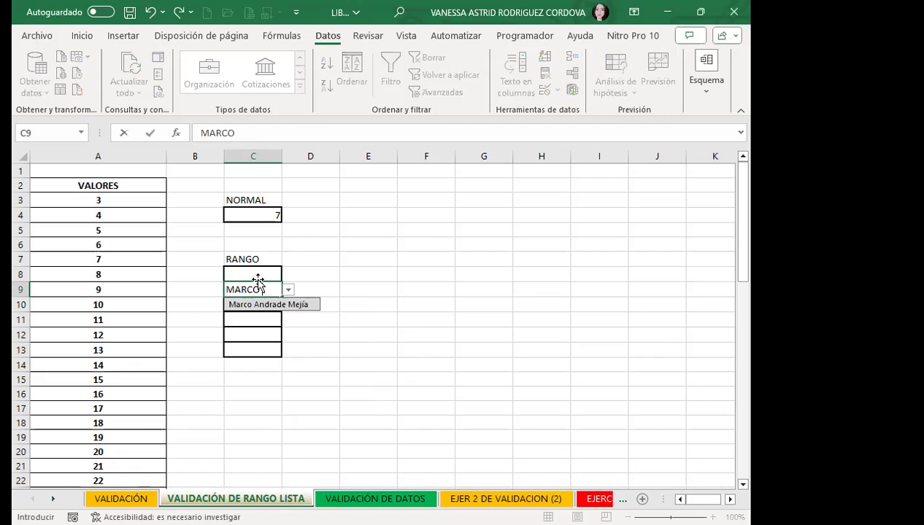
pyautogui.write(' DANIEL')
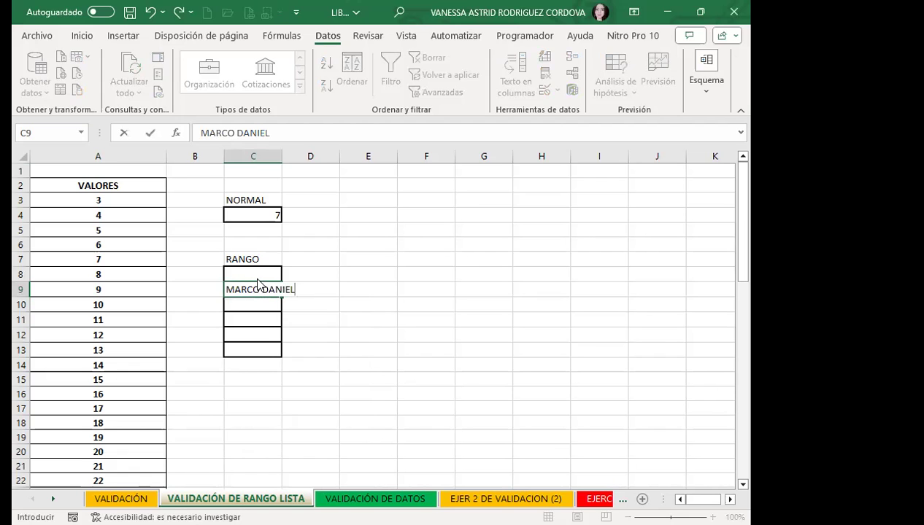
pyautogui.press('Return')
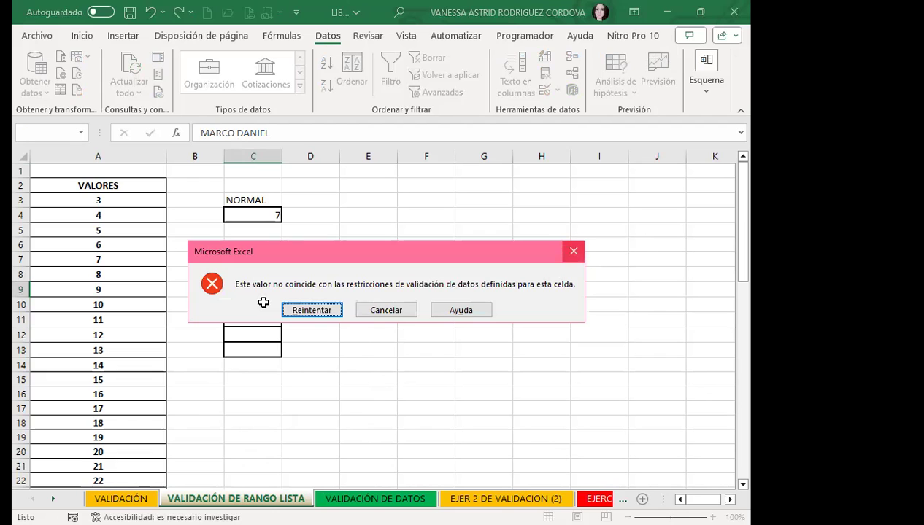
pyautogui.press('Escape')
# Step: Pick names for C9 from its list, widening column C to fit the full name
pyautogui.click(289, 292)
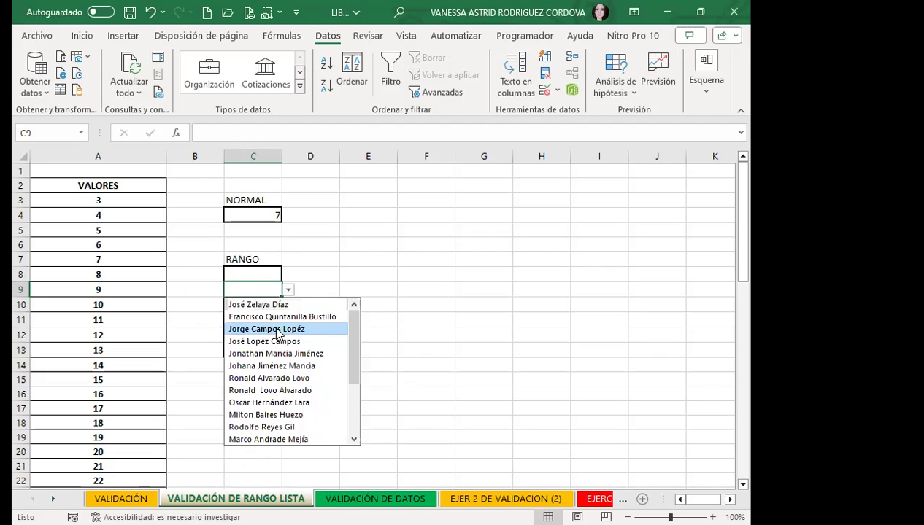
pyautogui.click(263, 325)
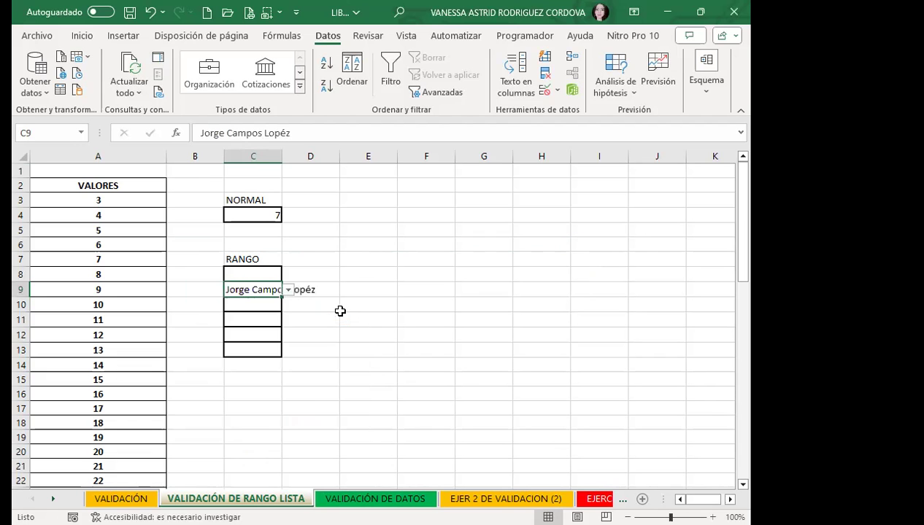
pyautogui.doubleClick(282, 155)
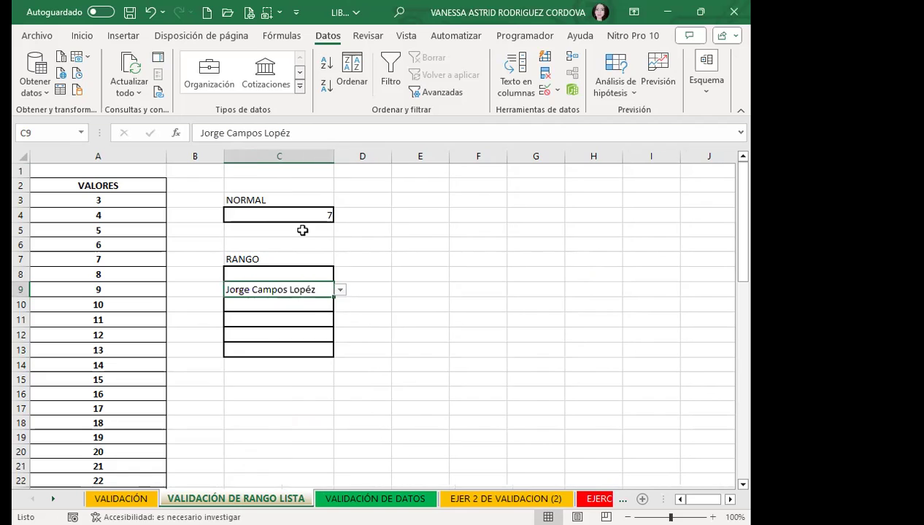
pyautogui.click(340, 291)
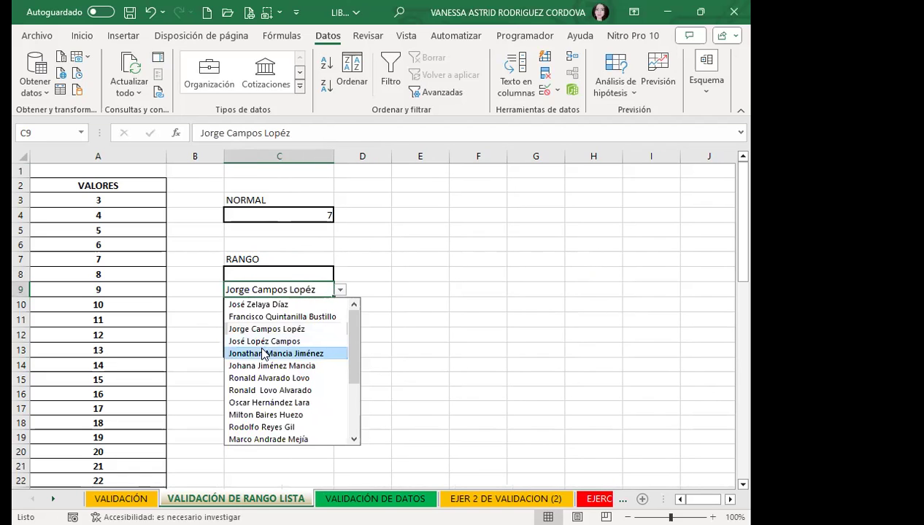
pyautogui.click(264, 352)
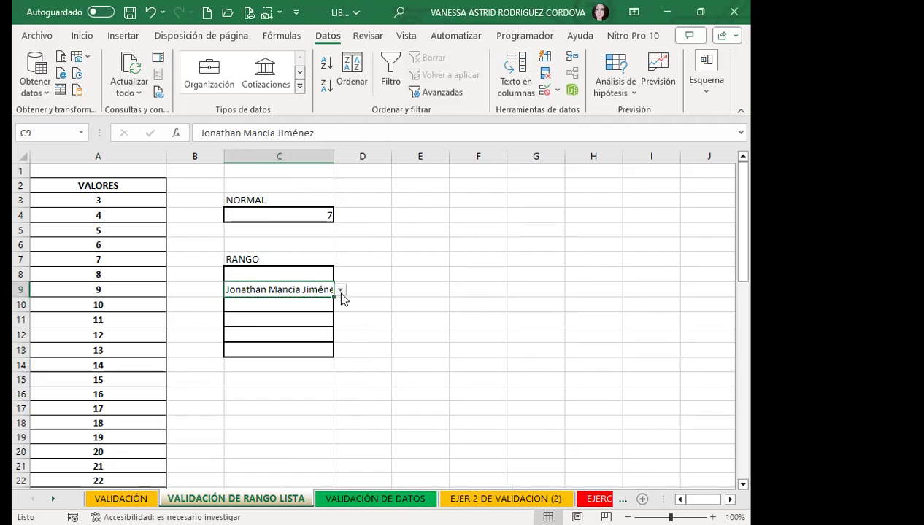
pyautogui.click(340, 291)
pyautogui.scroll(-2, 357, 354)
pyautogui.scroll(-2, 358, 354)
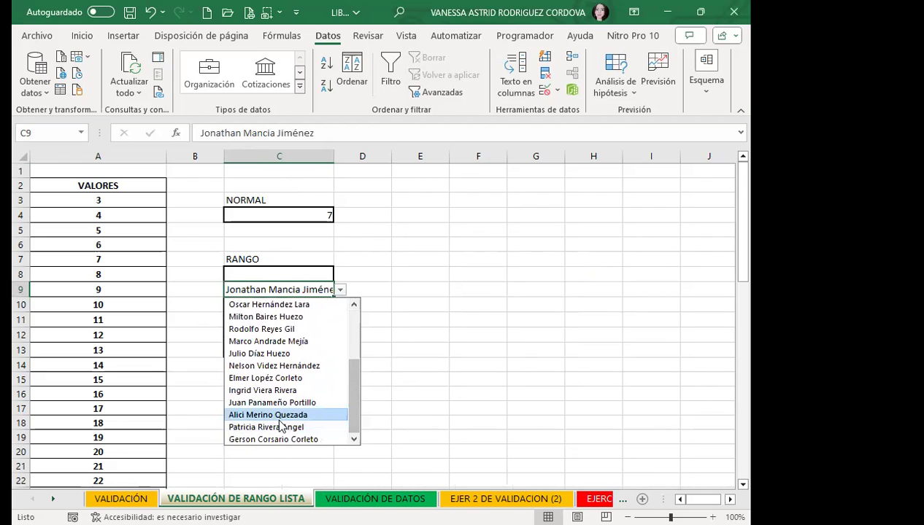
pyautogui.click(279, 417)
# Step: Clear the values in A5:A14 and the names in A34:A42
pyautogui.moveTo(129, 230); pyautogui.dragTo(115, 365)
pyautogui.press('Delete')
pyautogui.scroll(-3, 114, 325)
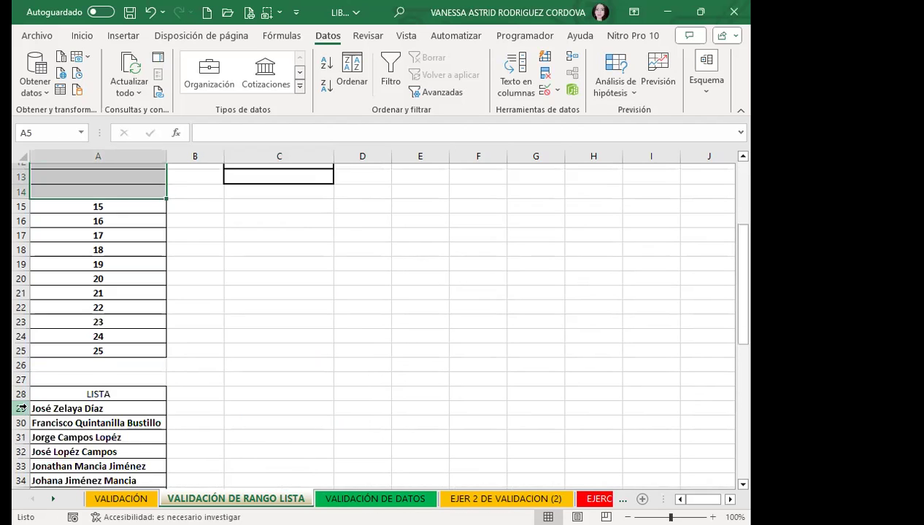
pyautogui.scroll(-5, 115, 325)
pyautogui.moveTo(117, 264); pyautogui.dragTo(107, 380)
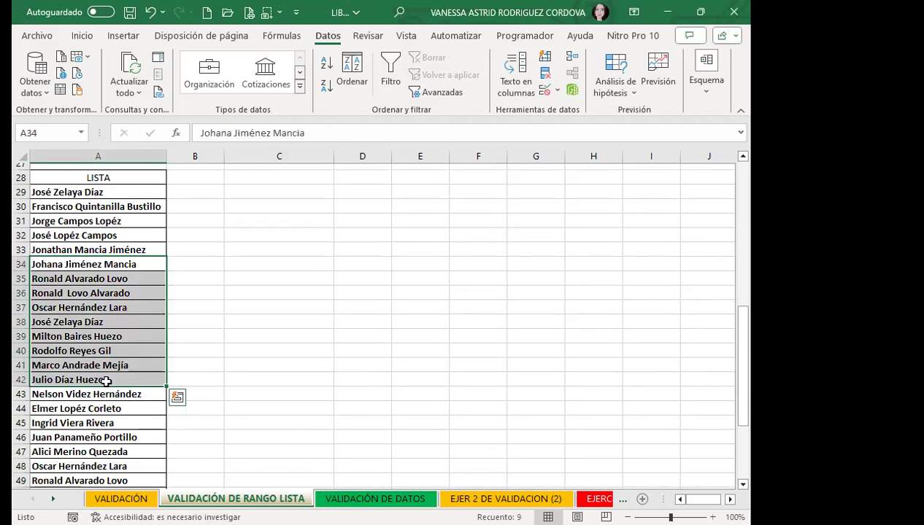
pyautogui.press('Delete')
pyautogui.scroll(9, 270, 267)
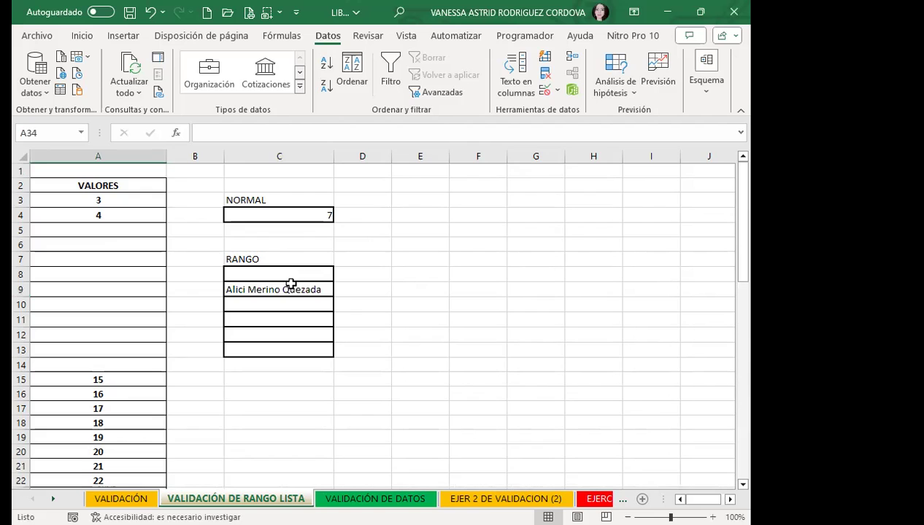
# Step: Check the C9 and C4 dropdowns after the source cells were cleared
pyautogui.click(290, 285)
pyautogui.click(340, 290)
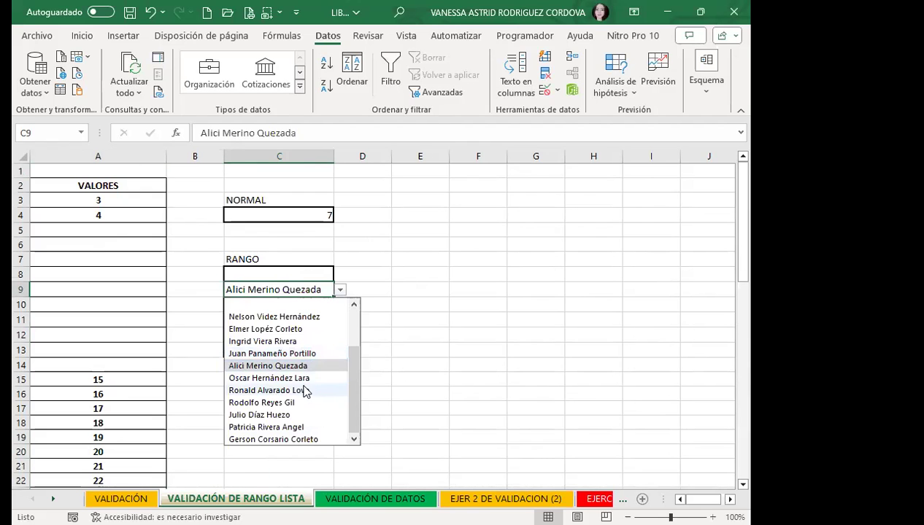
pyautogui.scroll(3, 305, 392)
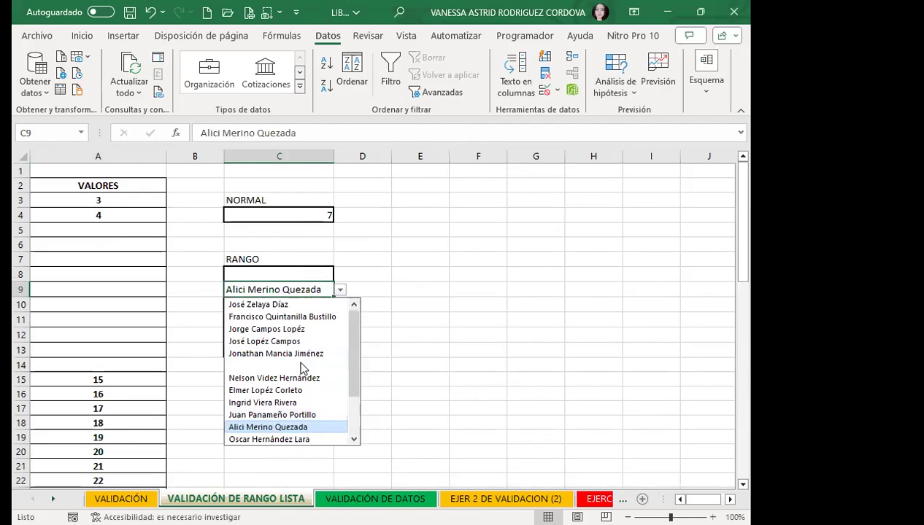
pyautogui.click(310, 215)
pyautogui.click(340, 216)
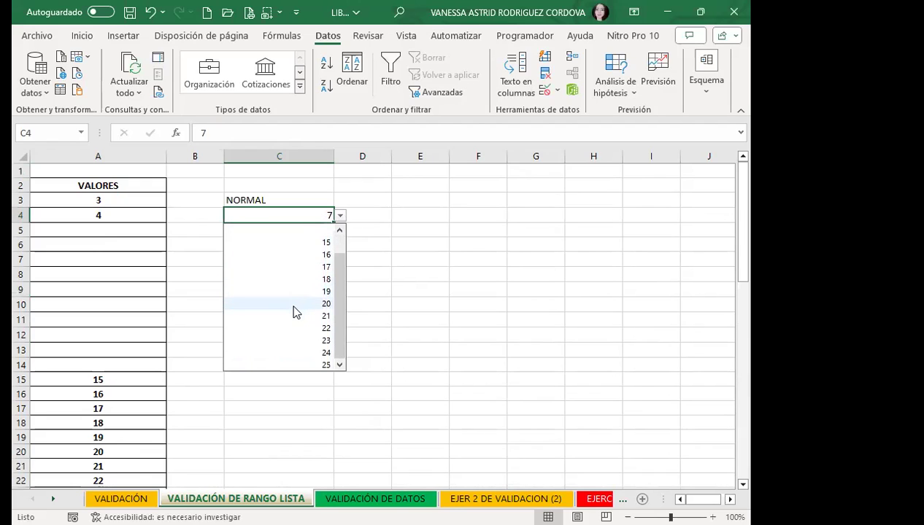
pyautogui.scroll(2, 290, 301)
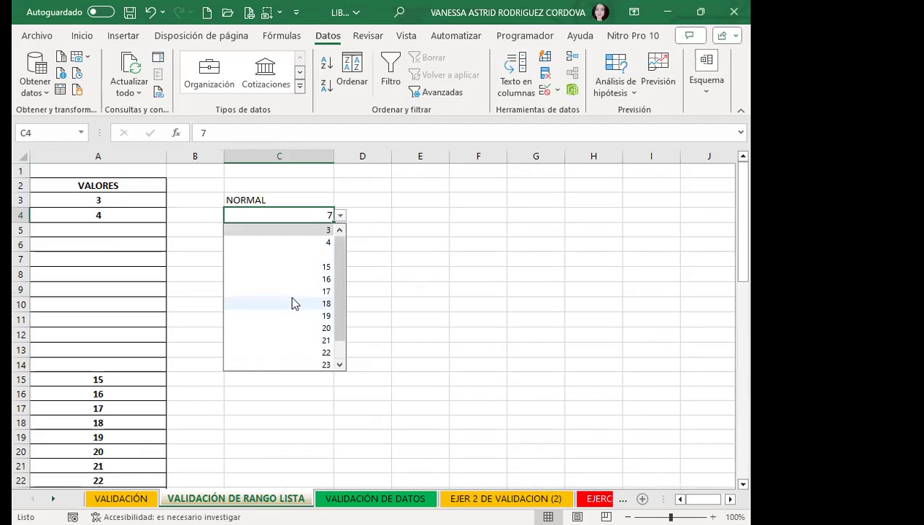
pyautogui.click(371, 246)
# Step: Pick a name in C8, then undo three times to clear C8 and restore 5–14 in column A
pyautogui.click(248, 275)
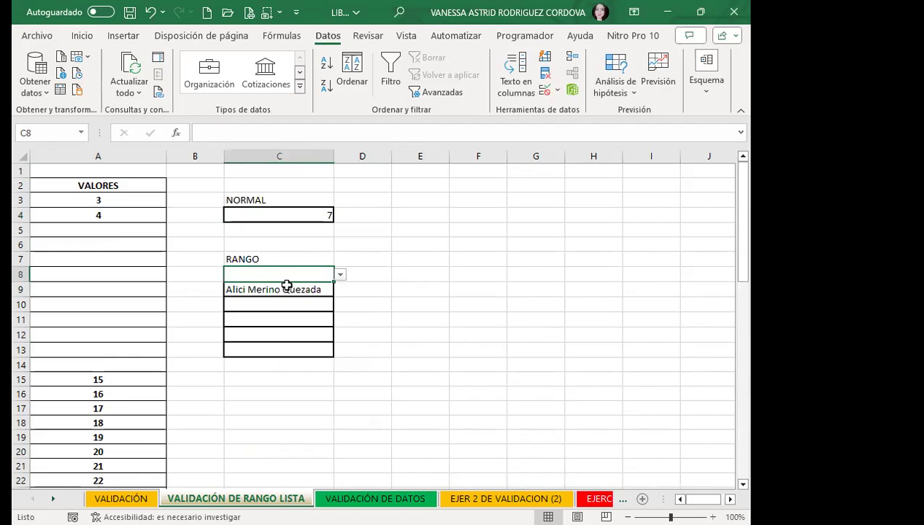
pyautogui.click(341, 280)
pyautogui.click(267, 313)
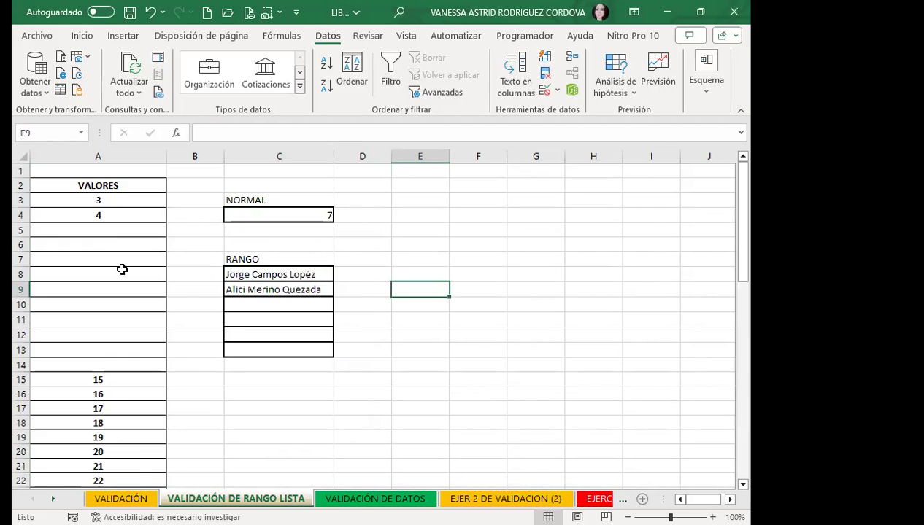
pyautogui.click(122, 274)
pyautogui.click(149, 12)
pyautogui.click(148, 11)
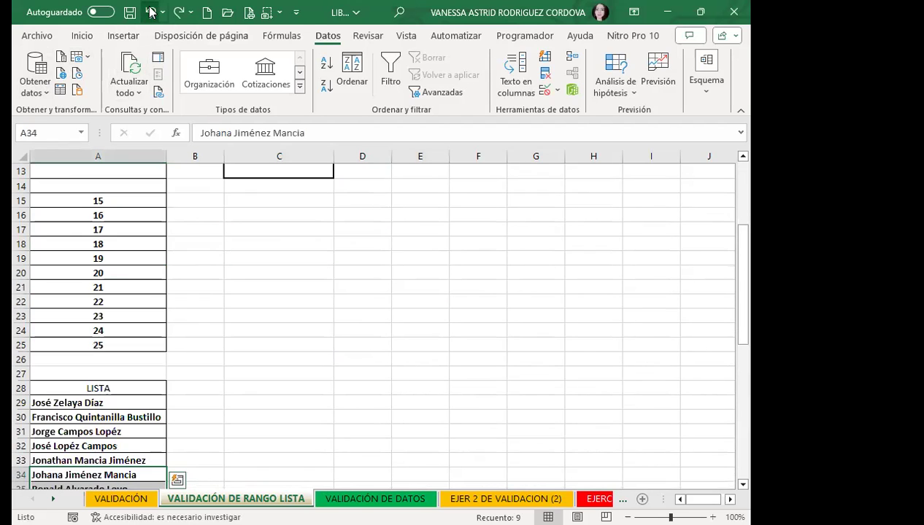
pyautogui.click(148, 12)
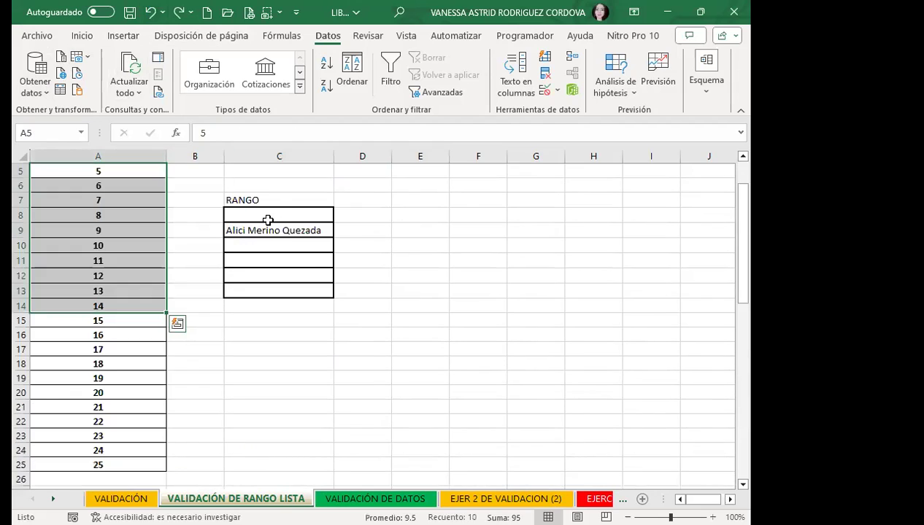
# Step: Recheck the C9 name list and C4 value list showing the restored numbers
pyautogui.click(315, 226)
pyautogui.click(340, 230)
pyautogui.scroll(5, 292, 314)
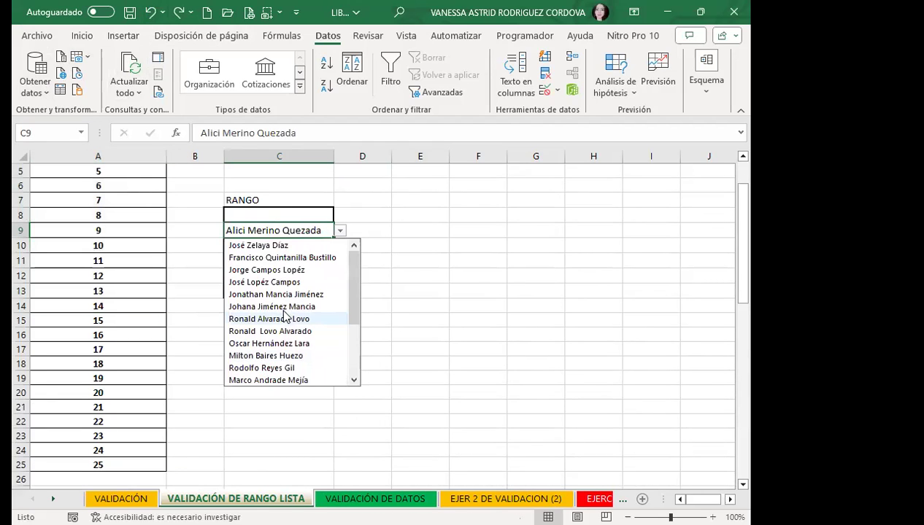
pyautogui.scroll(2, 438, 292)
pyautogui.click(306, 215)
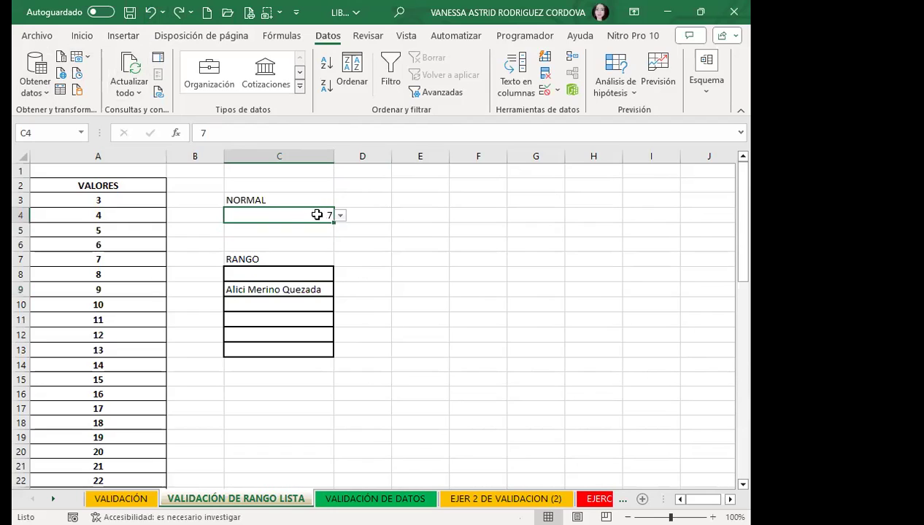
pyautogui.click(340, 216)
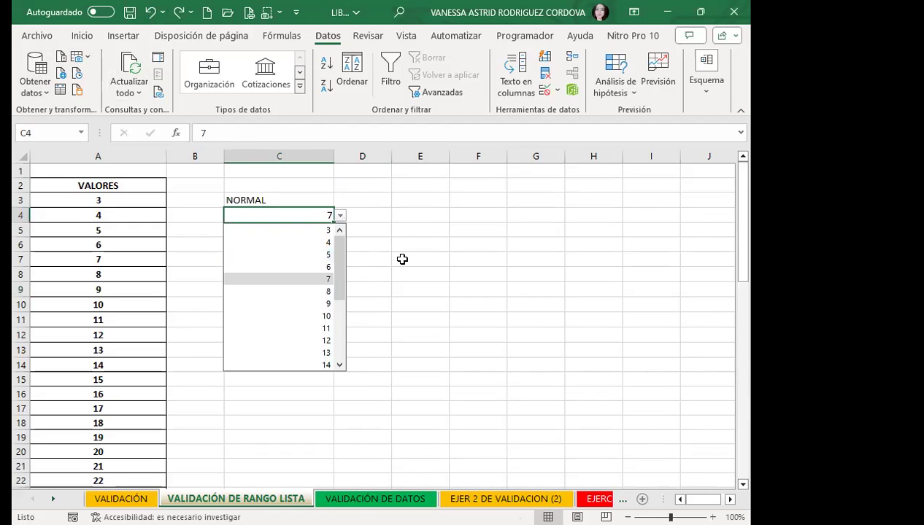
pyautogui.click(403, 259)
pyautogui.click(132, 284)
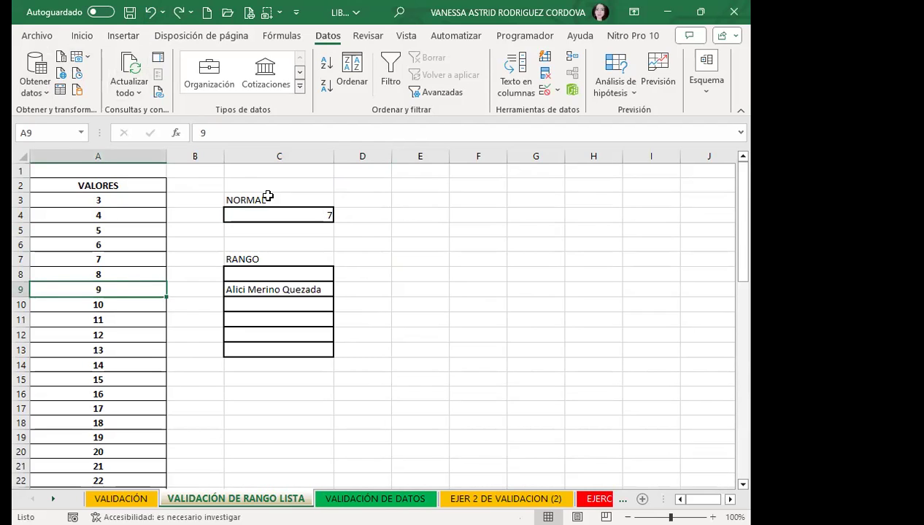
pyautogui.click(109, 211)
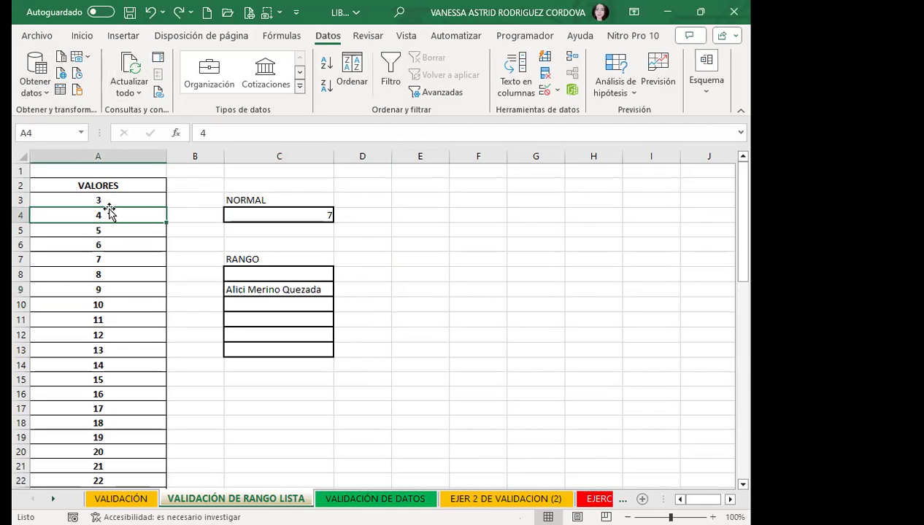
# Step: Scroll down to review the LISTA names from A29 onward
pyautogui.click(264, 290)
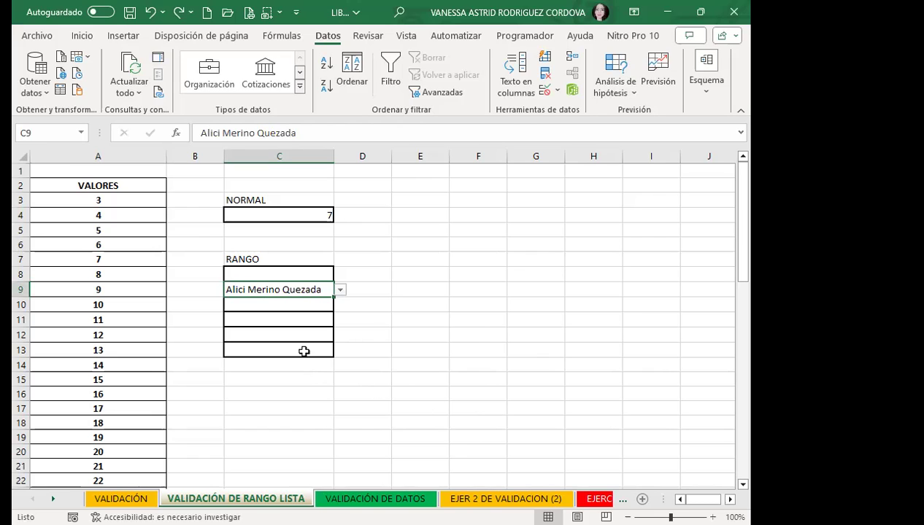
pyautogui.scroll(-4, 153, 362)
pyautogui.scroll(-3, 129, 343)
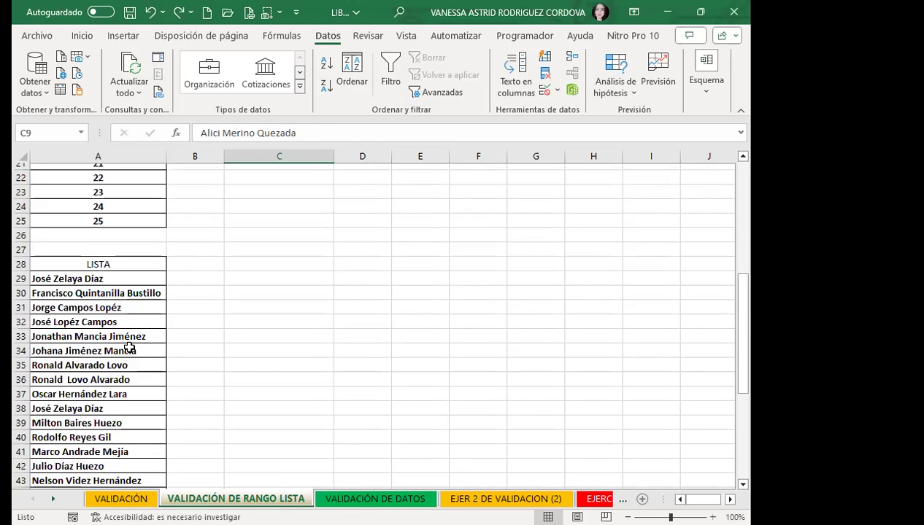
pyautogui.click(251, 347)
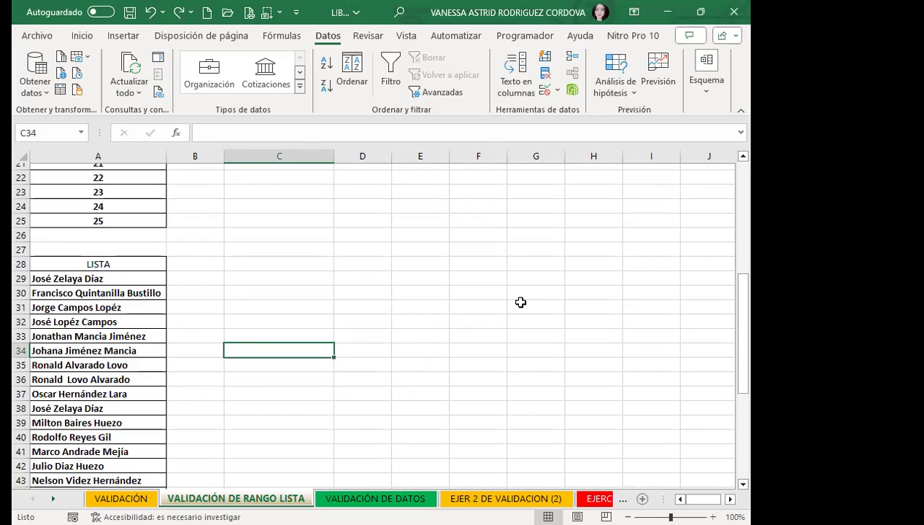
pyautogui.click(266, 320)
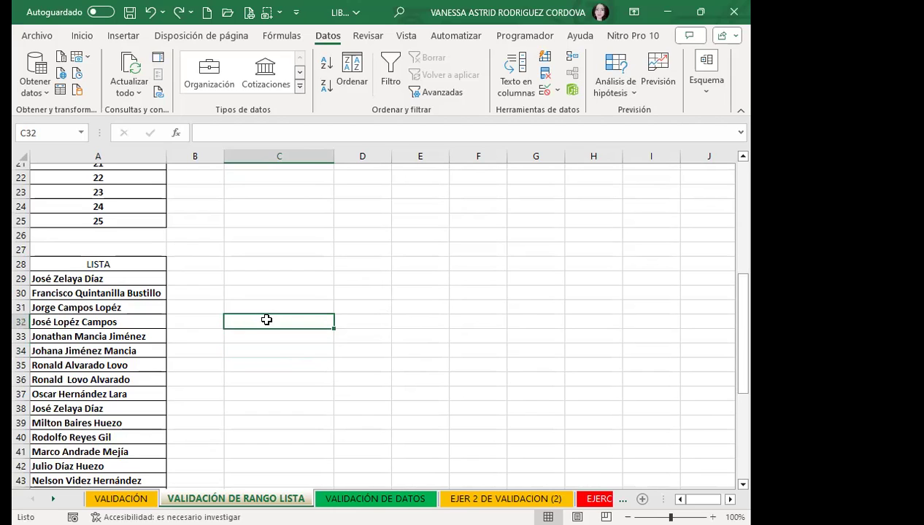
pyautogui.moveTo(127, 278); pyautogui.dragTo(104, 420)
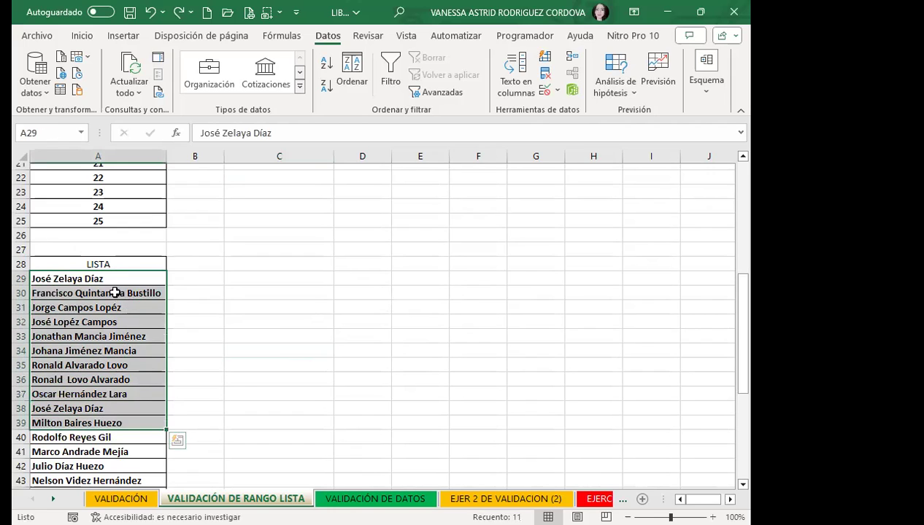
pyautogui.click(293, 366)
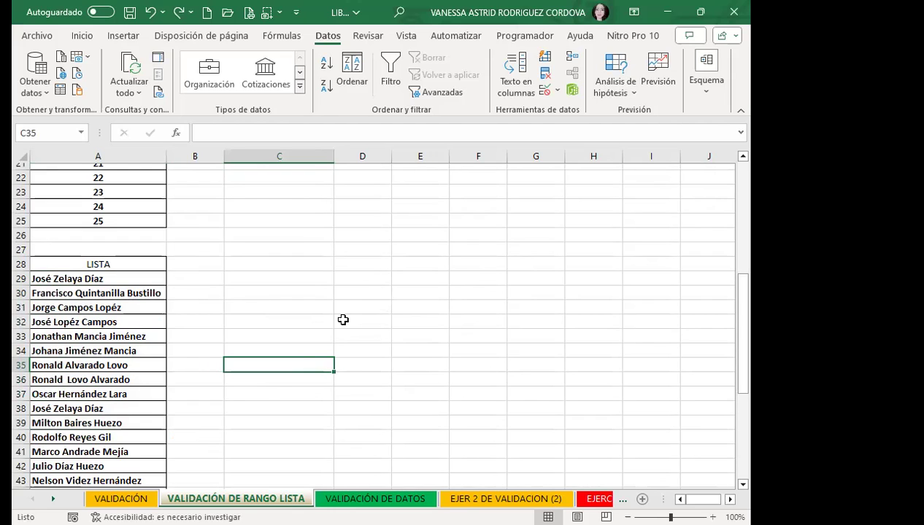
# Step: Return to the top and switch to the VALIDACIÓN DE DATOS sheet with Ctrl+PageDown
pyautogui.click(109, 277)
pyautogui.click(322, 264)
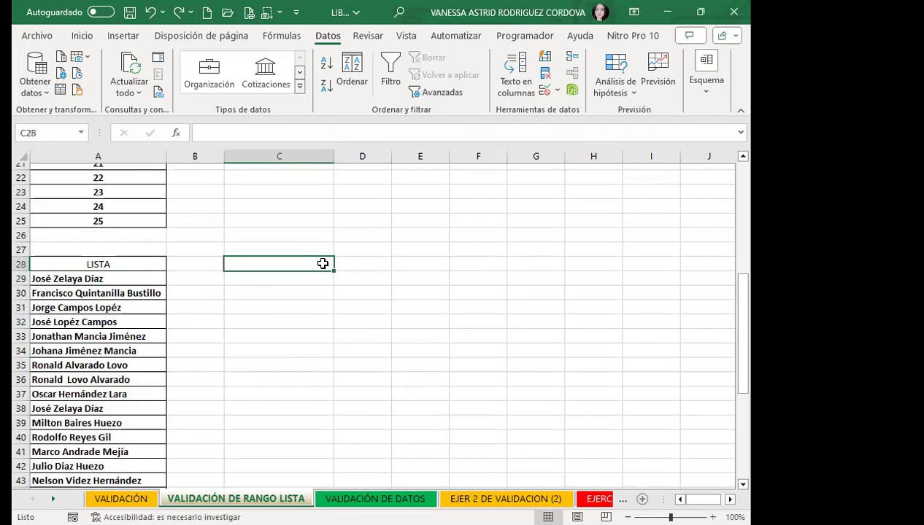
pyautogui.scroll(7, 347, 271)
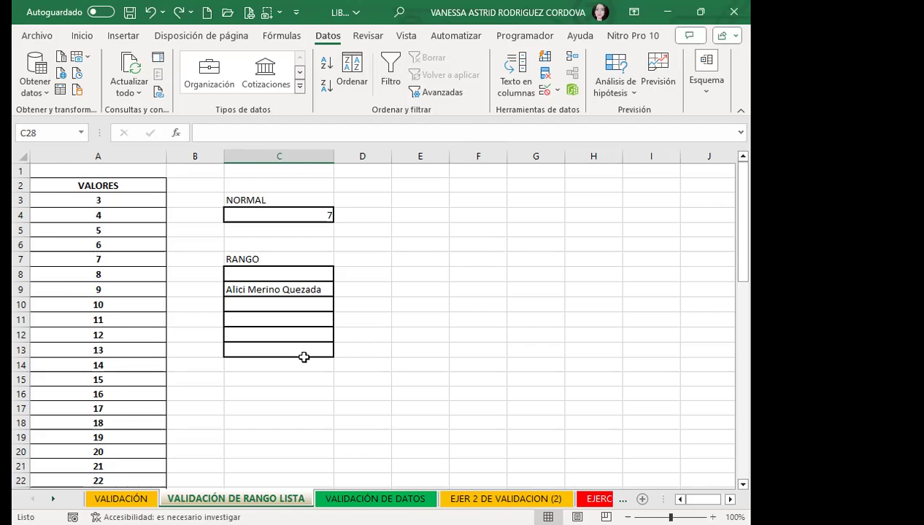
pyautogui.hotkey('ctrl', 'pagedown')
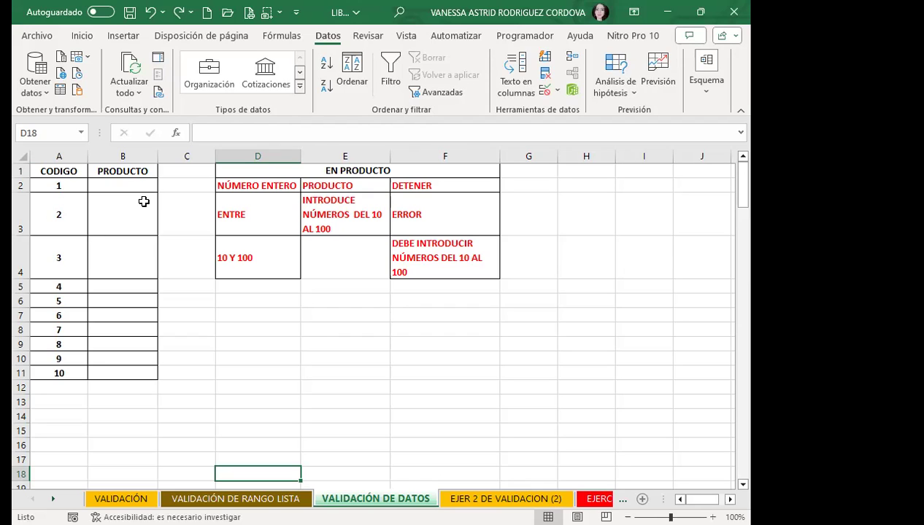
# Step: Restrict B2:B11 to whole numbers between 10 and 100
pyautogui.moveTo(119, 185); pyautogui.dragTo(110, 370)
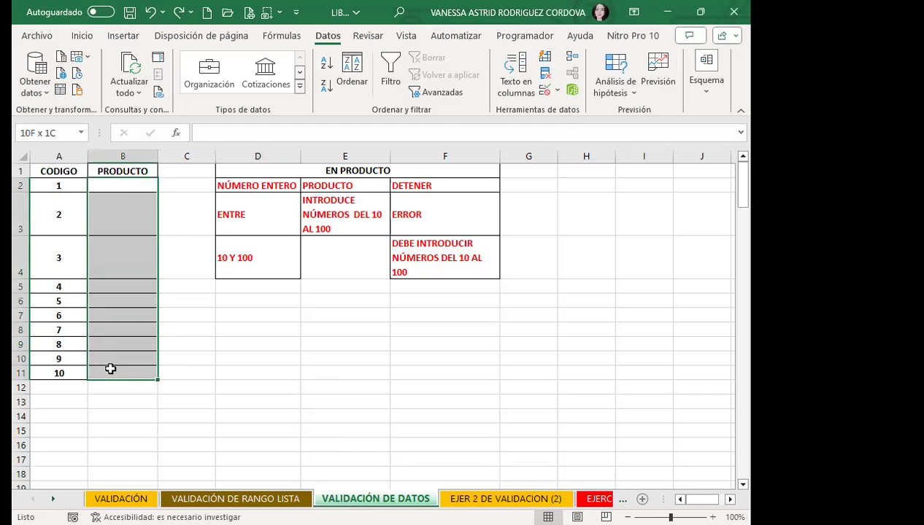
pyautogui.click(545, 89)
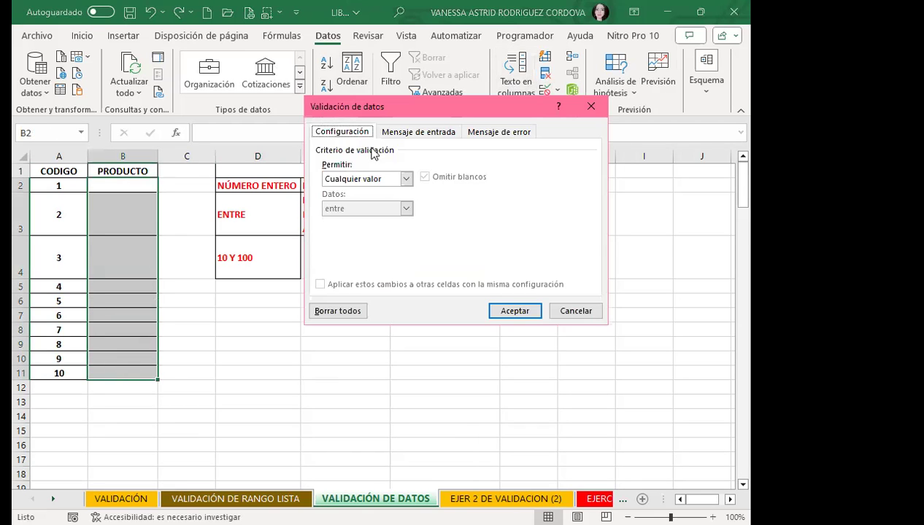
pyautogui.click(406, 179)
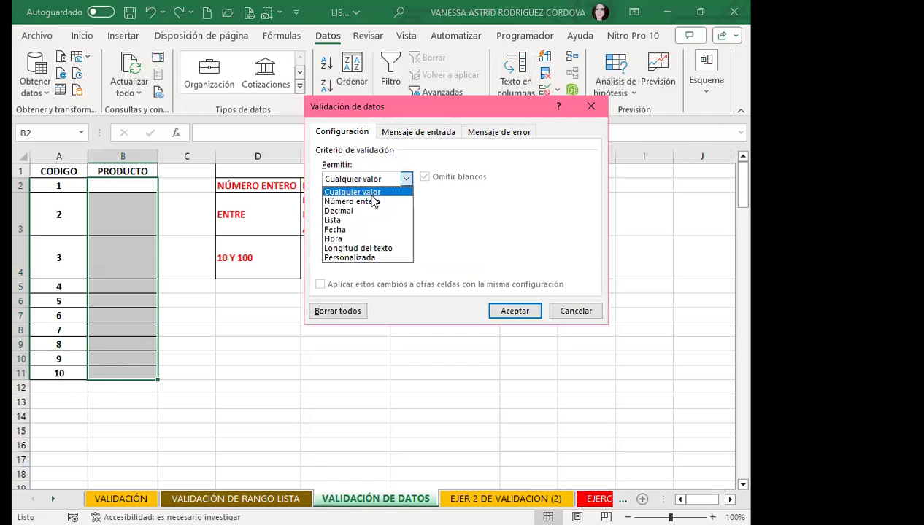
pyautogui.click(357, 203)
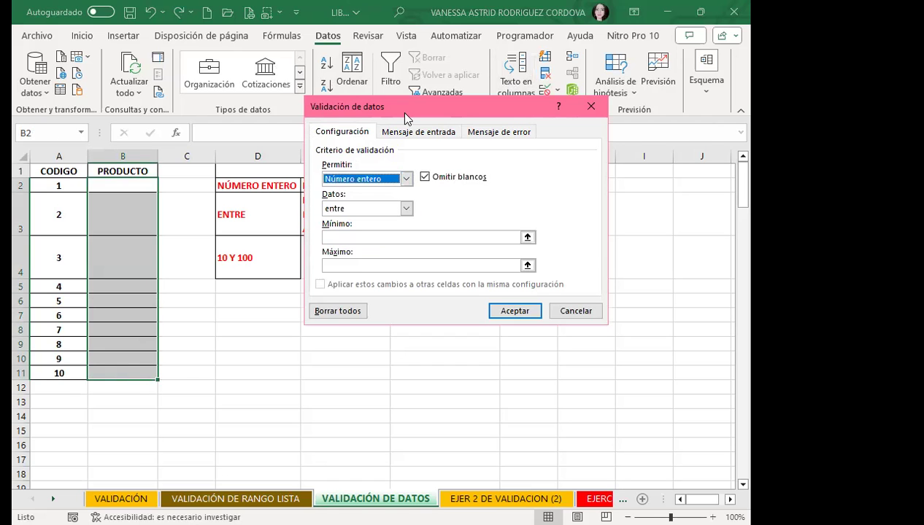
pyautogui.moveTo(531, 107); pyautogui.dragTo(659, 127)
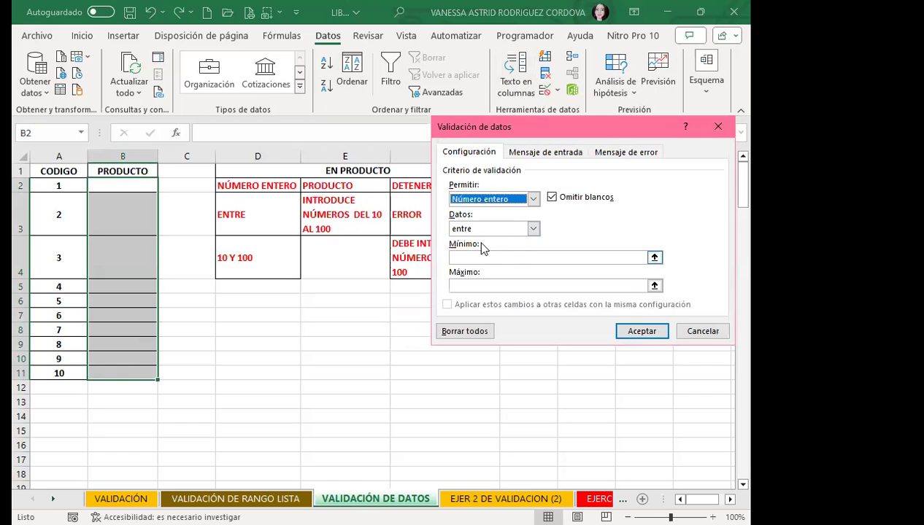
pyautogui.click(499, 255)
pyautogui.write('10')
pyautogui.click(483, 286)
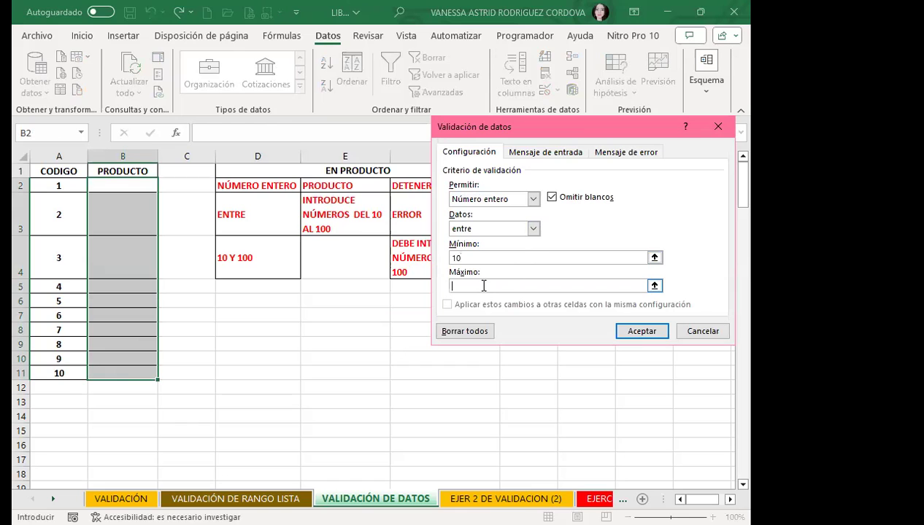
pyautogui.write('100')
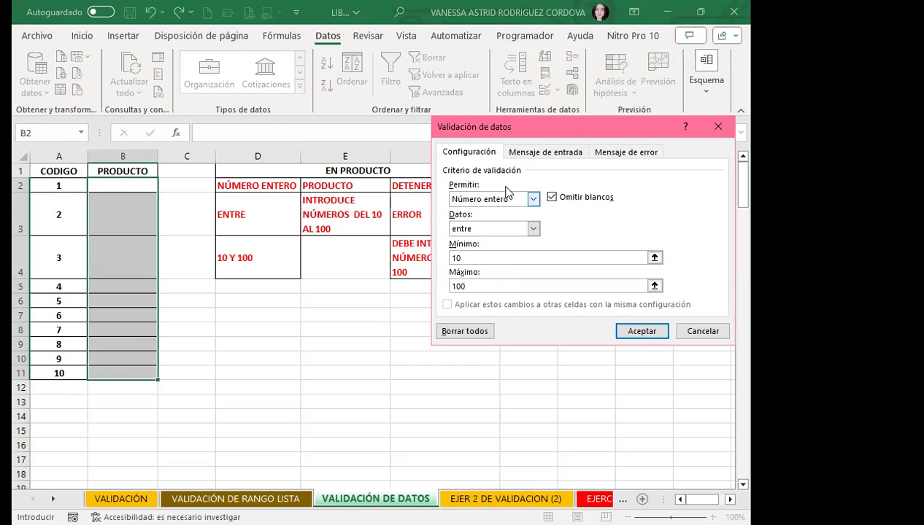
# Step: Give the validation rule the input-message title PRODUCTO
pyautogui.click(531, 151)
pyautogui.click(487, 216)
pyautogui.write('PRODUCTO')
pyautogui.press('Tab')
# Step: Set the input message to 'INTRODUCE NÚMEROS DEL 10 AL 100'
pyautogui.write('INTRODU')
pyautogui.press('BackSpace')
pyautogui.write('I')
pyautogui.press('BackSpace')
pyautogui.write('UCE ')
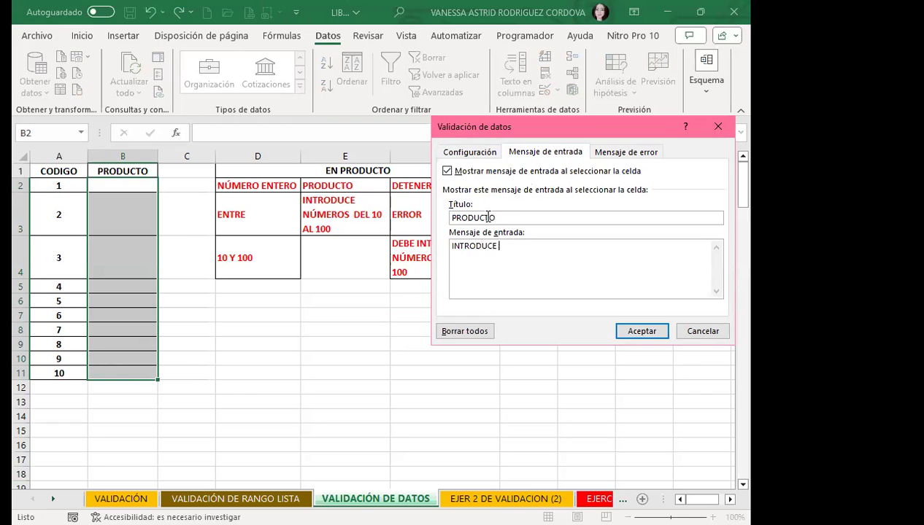
pyautogui.write('NÚMEROS DEL 10 AL 100')
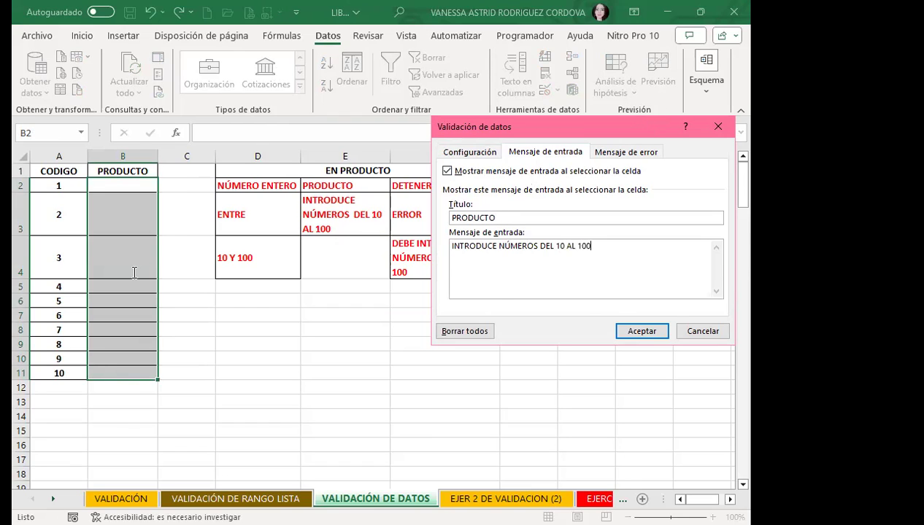
# Step: Add error alert 'ERROR' saying 'DEBE DE INTRODUCIR NÚMEROS DEL 10 AL 100' and apply the rule
pyautogui.moveTo(474, 127); pyautogui.dragTo(81, 143)
pyautogui.click(231, 168)
pyautogui.click(193, 232)
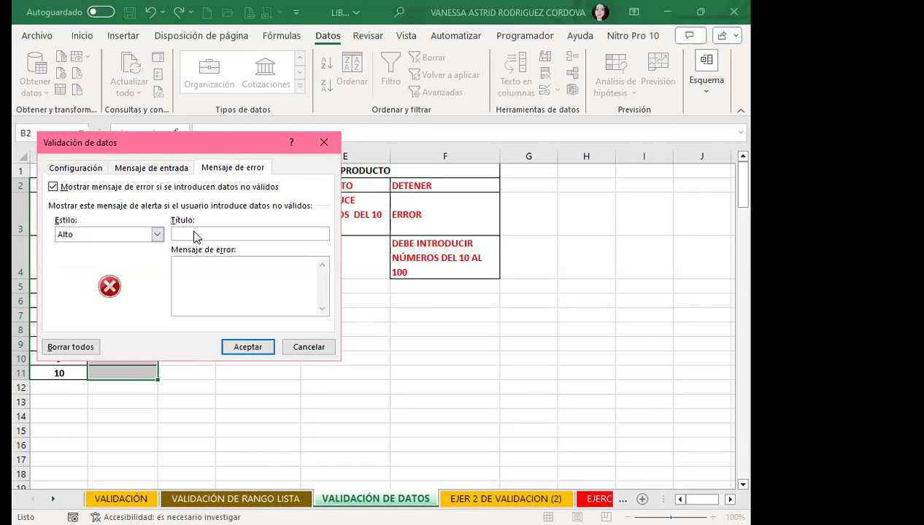
pyautogui.write('ERROR')
pyautogui.click(192, 280)
pyautogui.write('DEBE DE INTRODUCIR NÚMEROS DEL 10 AL 100')
pyautogui.click(248, 348)
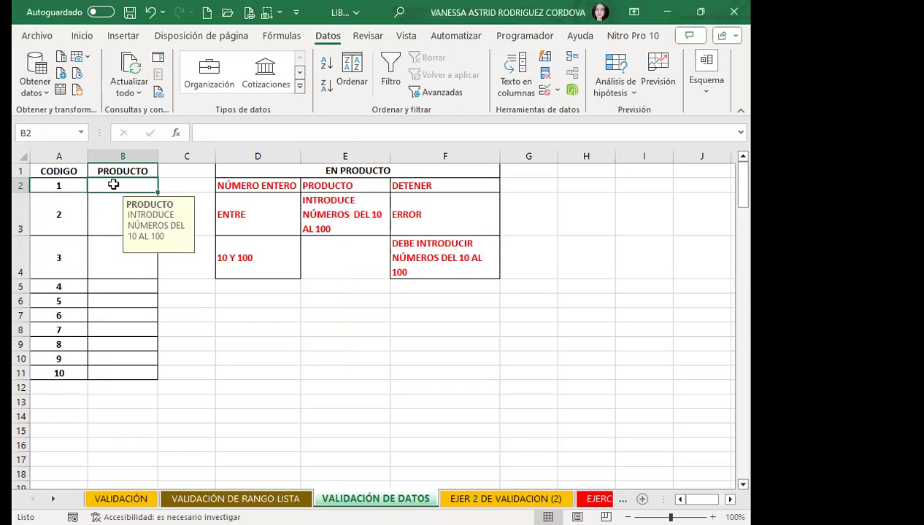
# Step: Test B2 with 5 and 9, which are rejected, then enter 10
pyautogui.write('5')
pyautogui.press('Return')
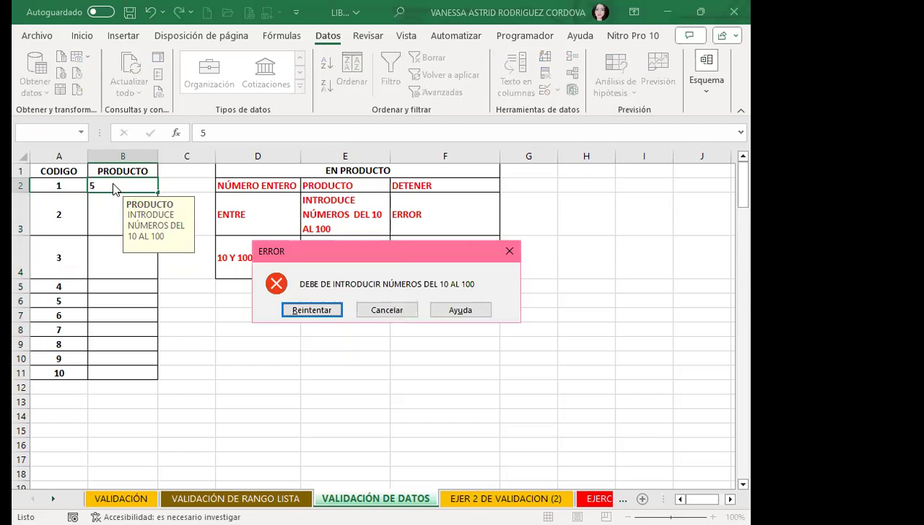
pyautogui.press('Return')
pyautogui.write('9')
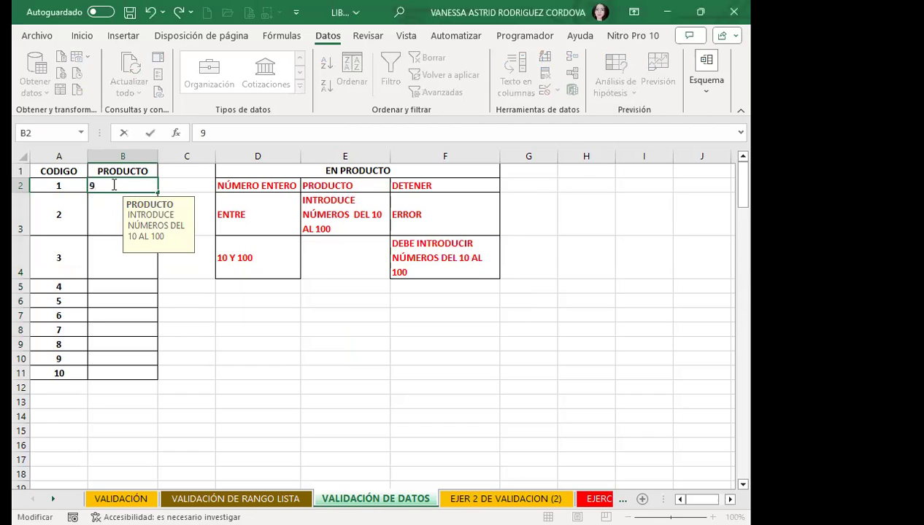
pyautogui.press('Return')
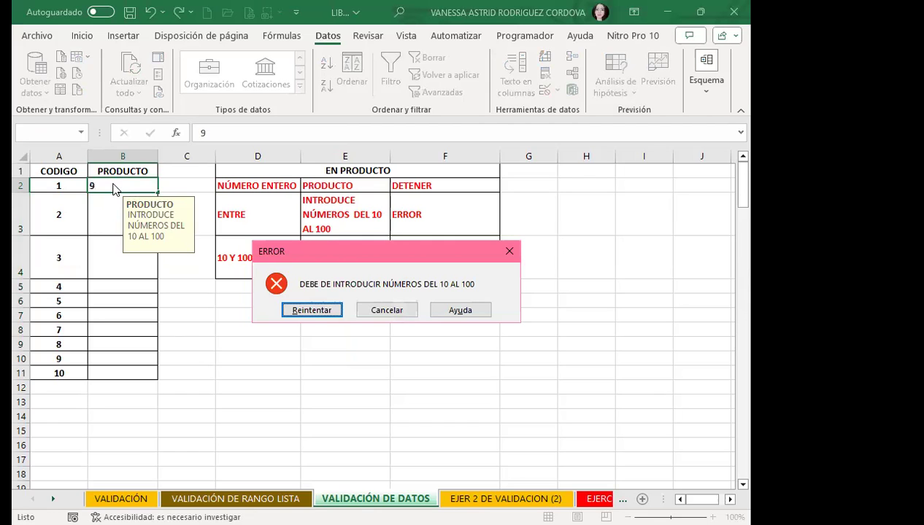
pyautogui.press('Return')
pyautogui.write('1')
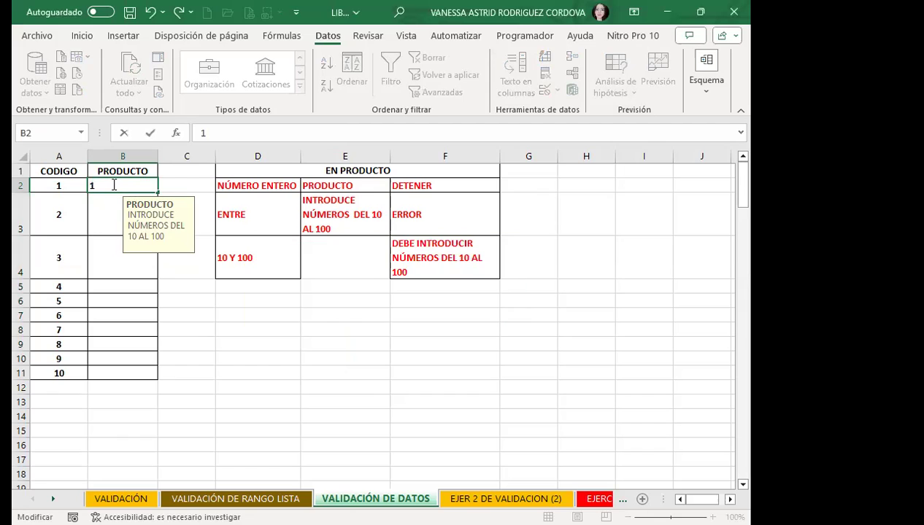
pyautogui.write('0')
pyautogui.press('Return')
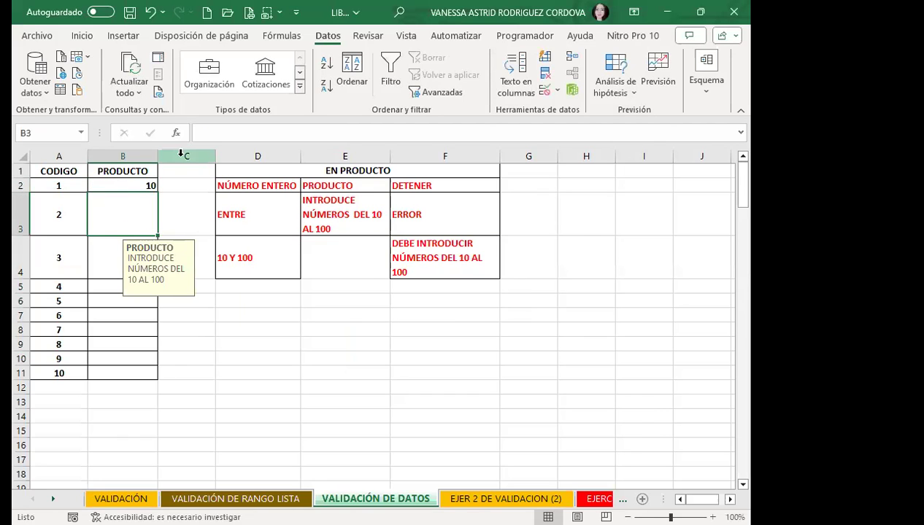
# Step: Test B3 with 101, which is rejected, then enter 100
pyautogui.write('101')
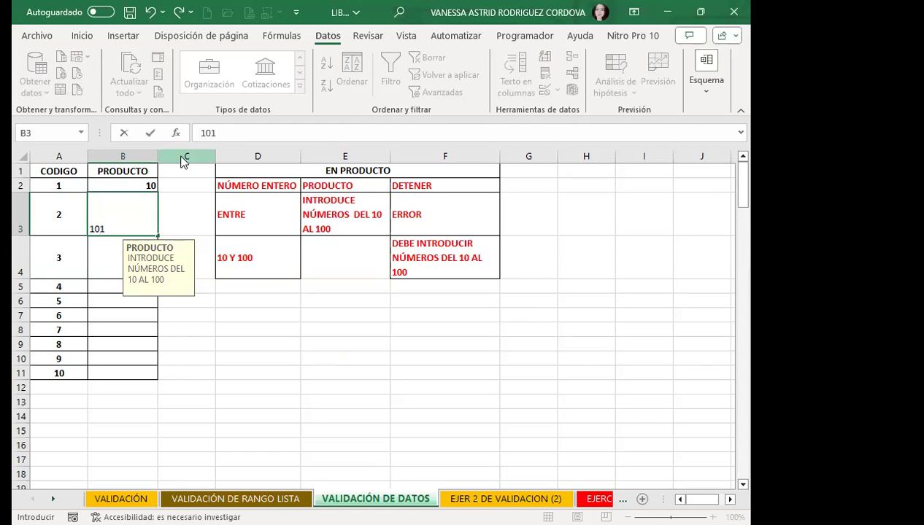
pyautogui.press('Return')
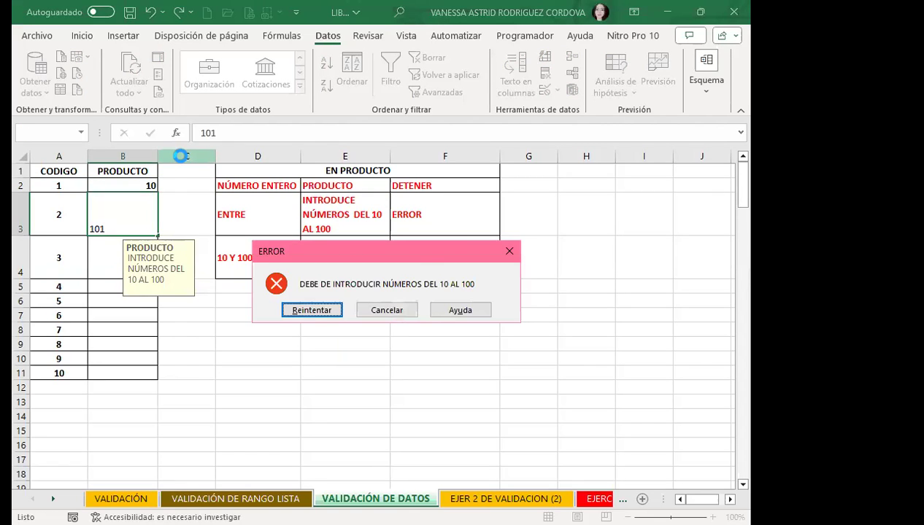
pyautogui.press('Return')
pyautogui.write('100')
pyautogui.press('Return')
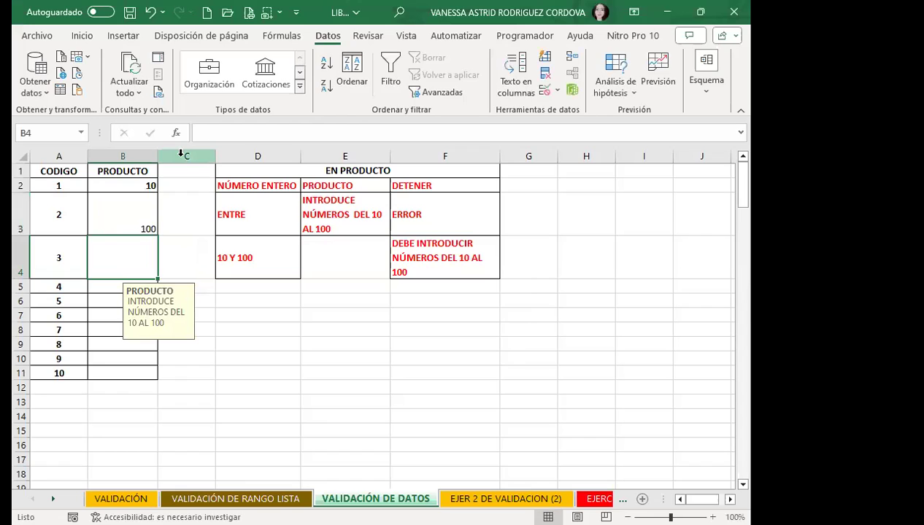
# Step: Enter 50, 40, 20 and 99 in B4:B7
pyautogui.write('50')
pyautogui.press('Return')
pyautogui.write('40')
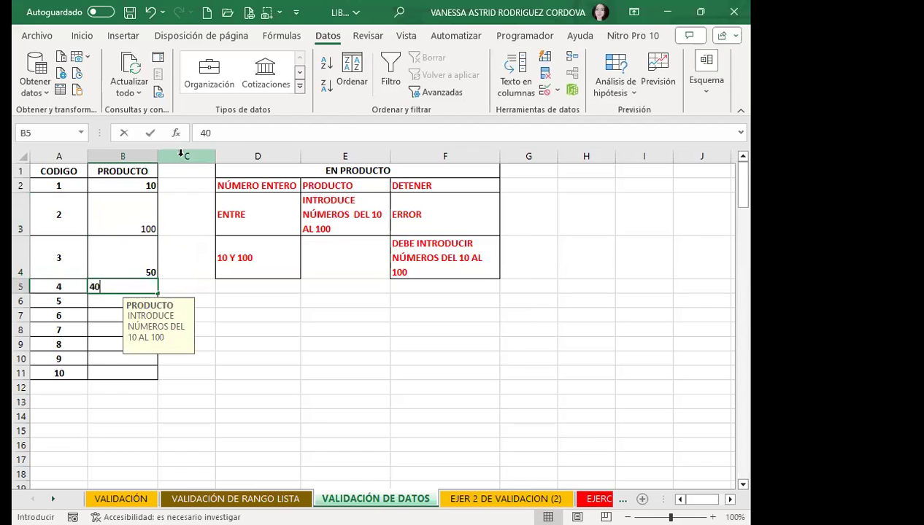
pyautogui.press('Return')
pyautogui.write('20')
pyautogui.press('Return')
pyautogui.write('90')
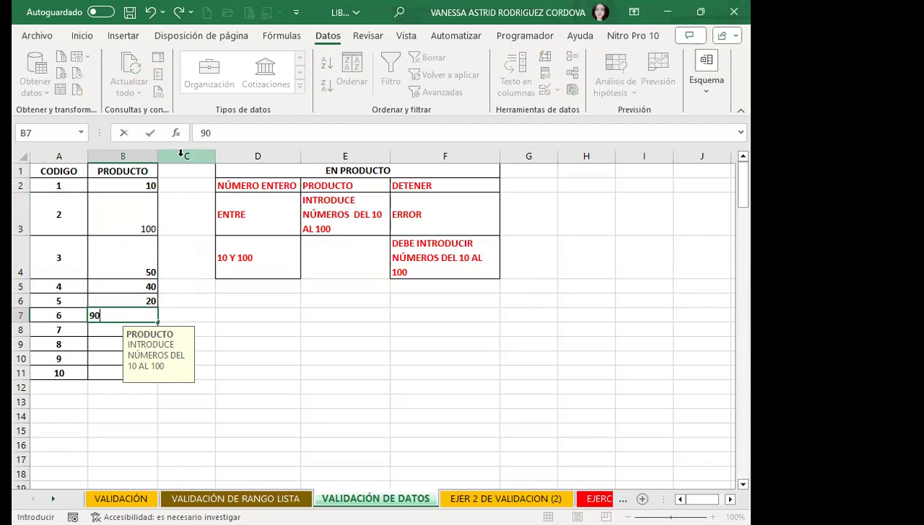
pyautogui.press('BackSpace')
pyautogui.write('9')
pyautogui.press('Return')
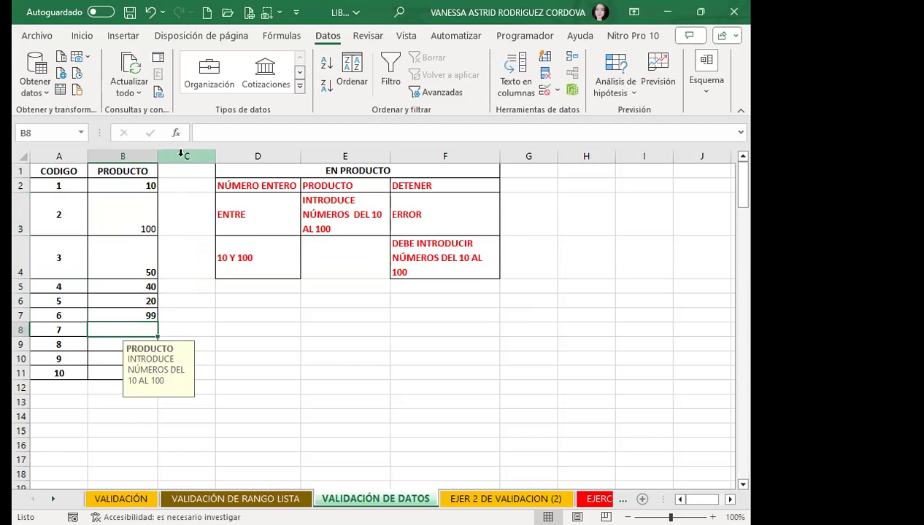
# Step: Test B8 with 200, which is rejected, then enter 20
pyautogui.write('1')
pyautogui.press('BackSpace')
pyautogui.write('200')
pyautogui.press('Return')
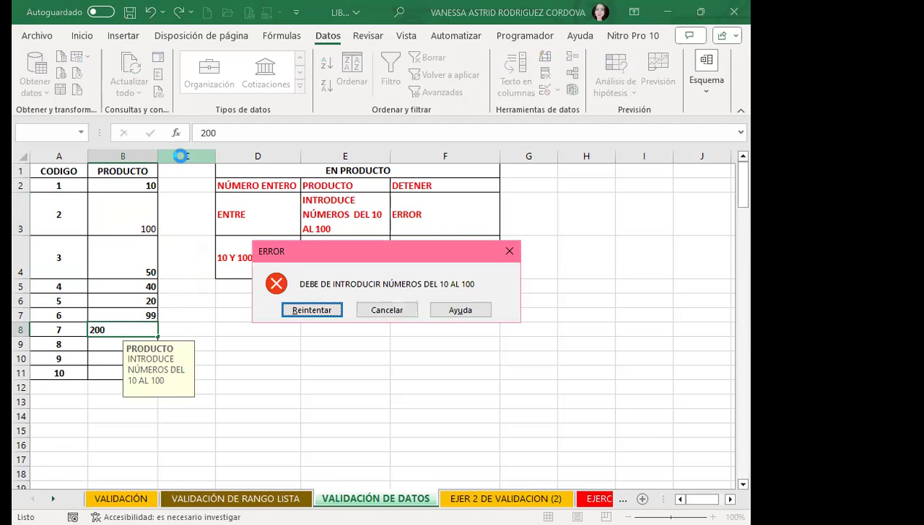
pyautogui.press('Return')
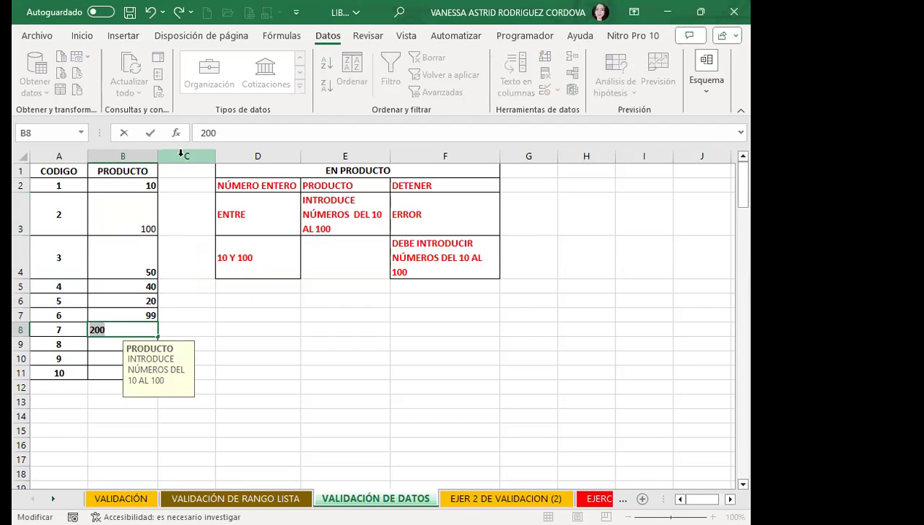
pyautogui.write('20')
pyautogui.press('Return')
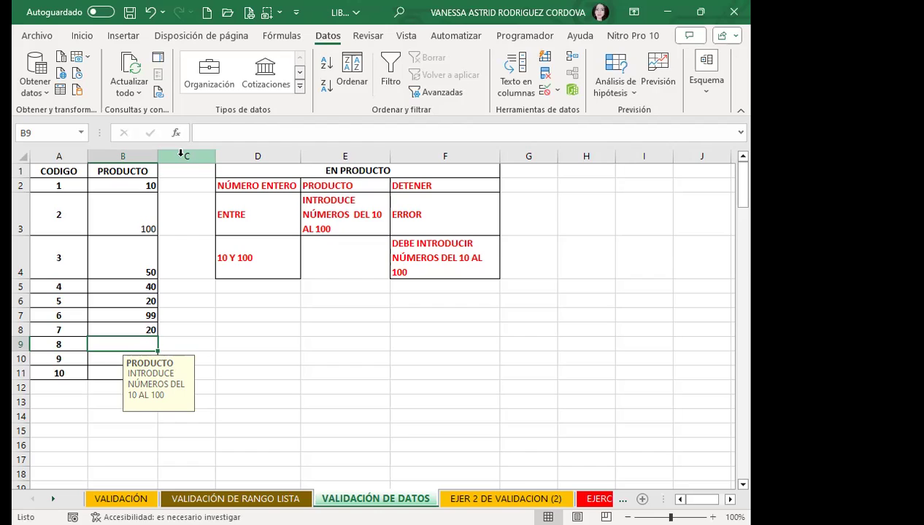
# Step: Deselect the PRODUCTO cells and switch to the EJER 2 DE VALIDACION (2) sheet
pyautogui.click(204, 357)
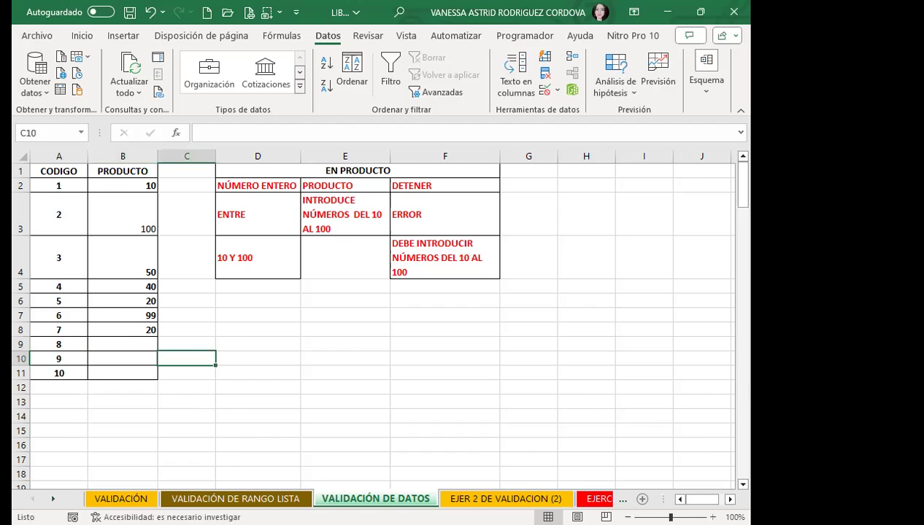
pyautogui.hotkey('ctrl', 'pagedown')
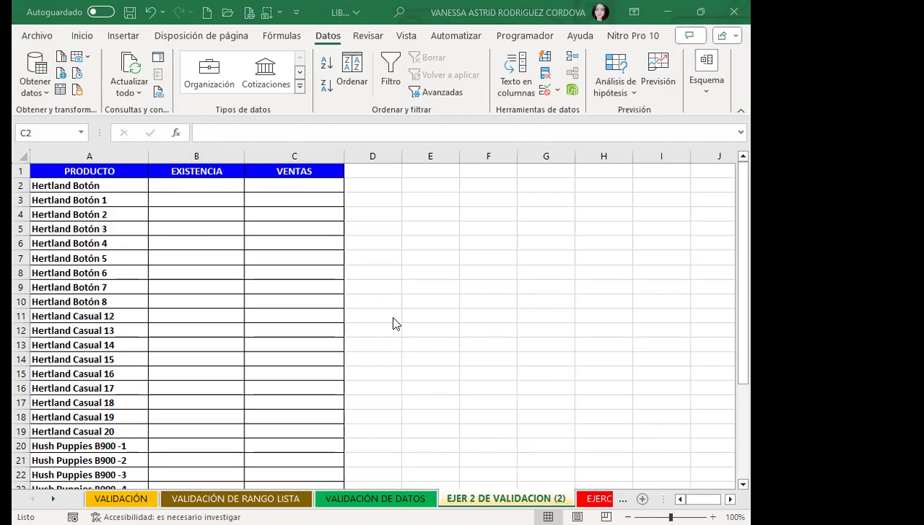
# Step: Select the VENTAS cells C2:C34
pyautogui.moveTo(297, 188); pyautogui.dragTo(295, 442)
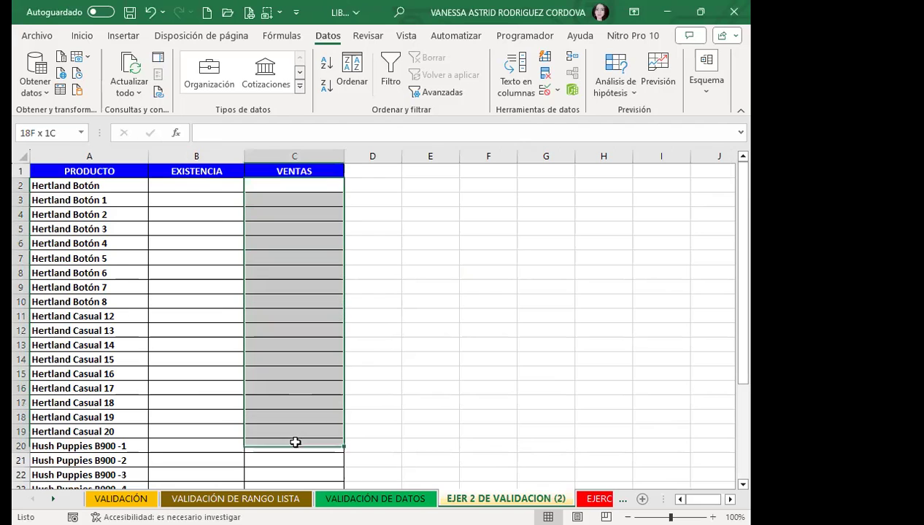
pyautogui.moveTo(295, 442); pyautogui.dragTo(295, 470)
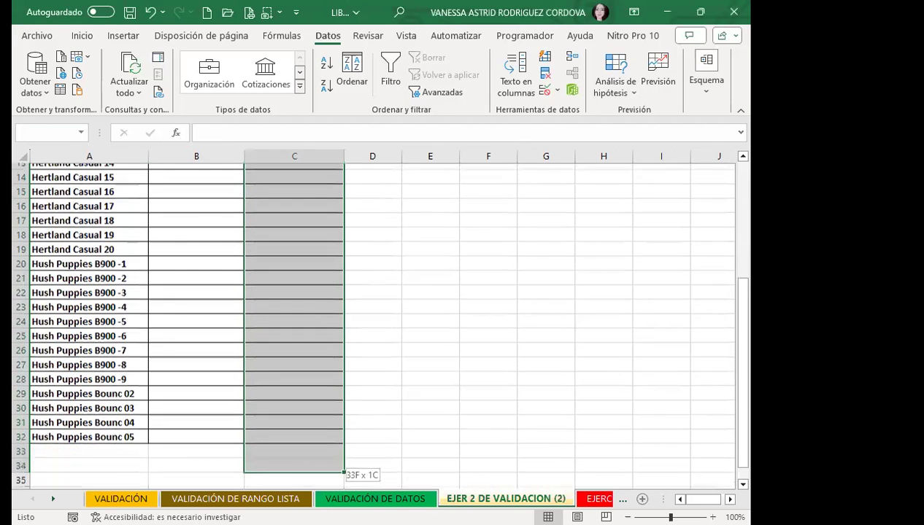
pyautogui.scroll(1, 312, 255)
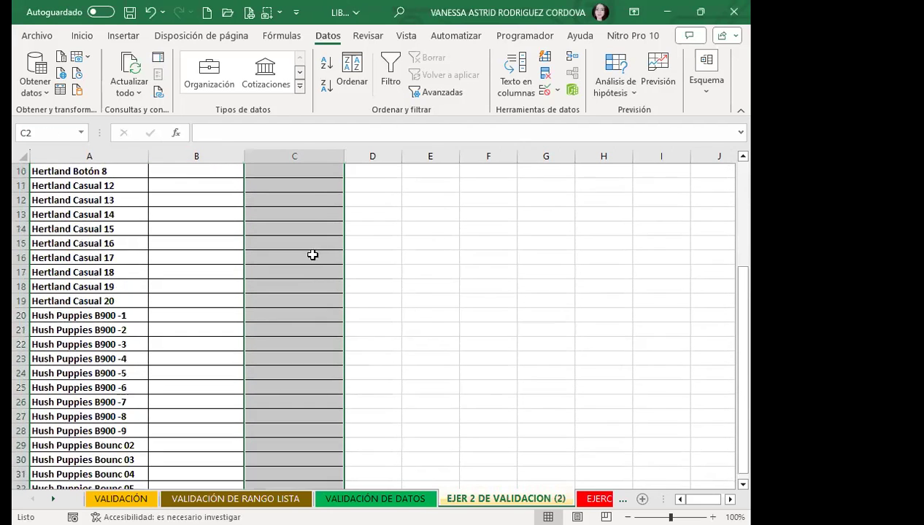
pyautogui.scroll(3, 312, 255)
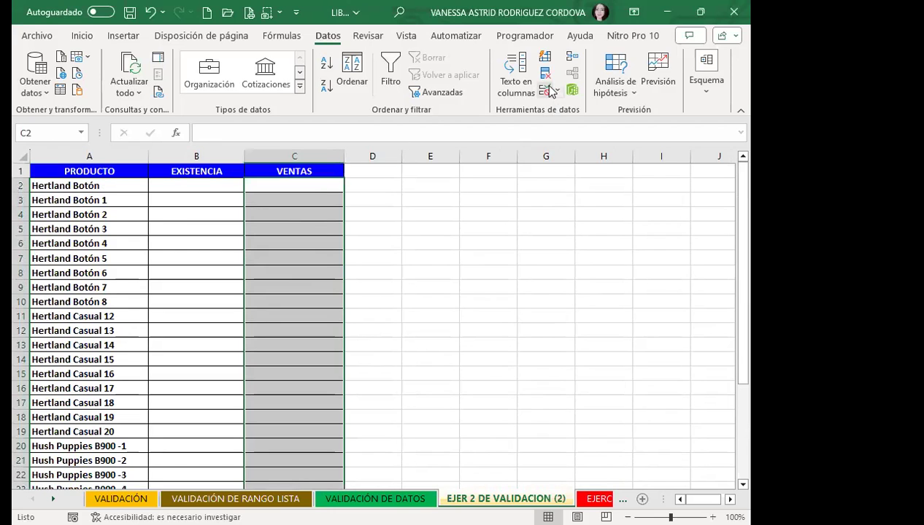
# Step: In Data Validation, keep the Stop alert style and set Allow to Personalizada
pyautogui.click(547, 89)
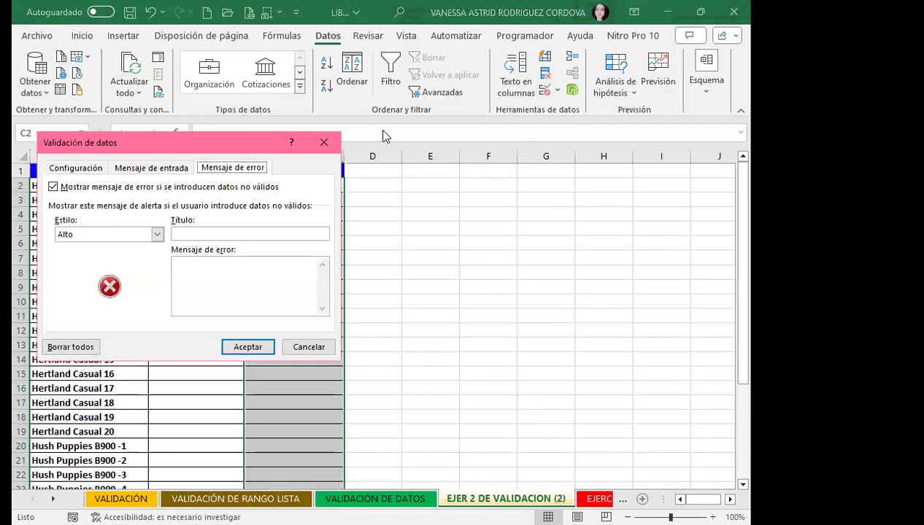
pyautogui.moveTo(166, 146); pyautogui.dragTo(384, 136)
pyautogui.click(374, 224)
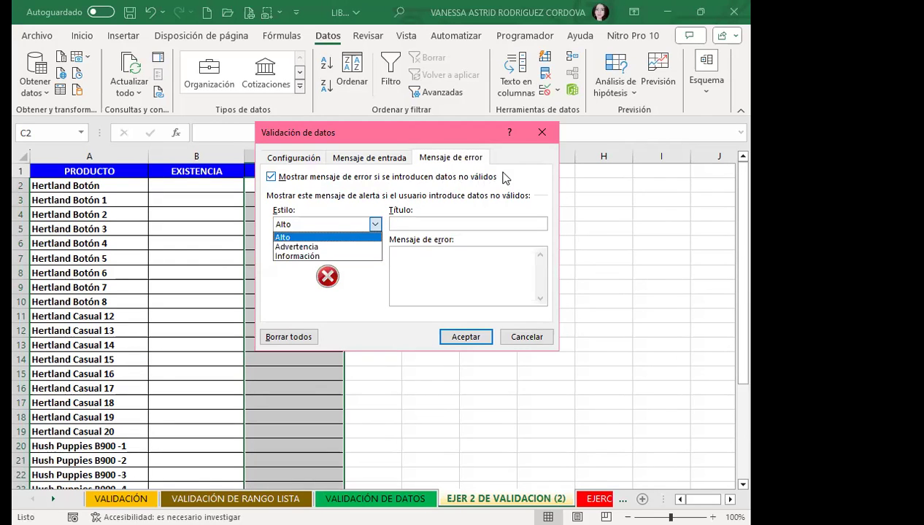
pyautogui.click(307, 194)
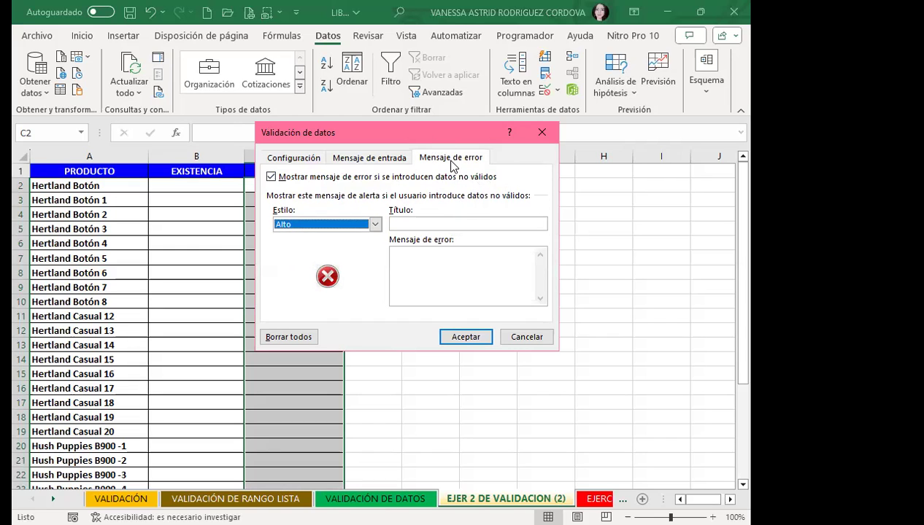
pyautogui.click(288, 162)
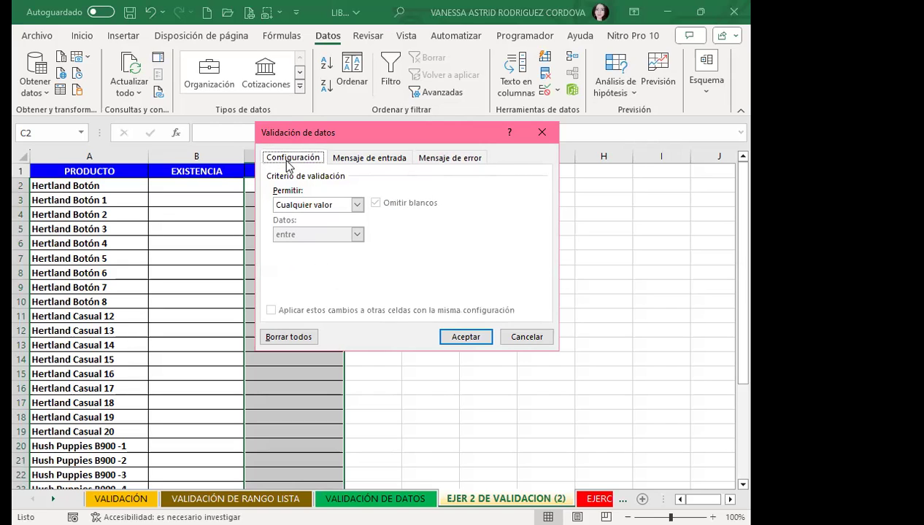
pyautogui.click(357, 206)
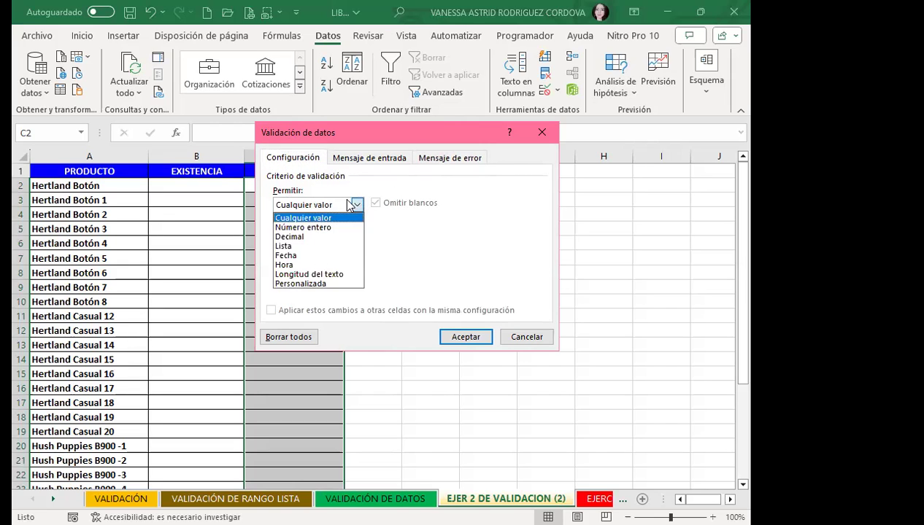
pyautogui.click(300, 284)
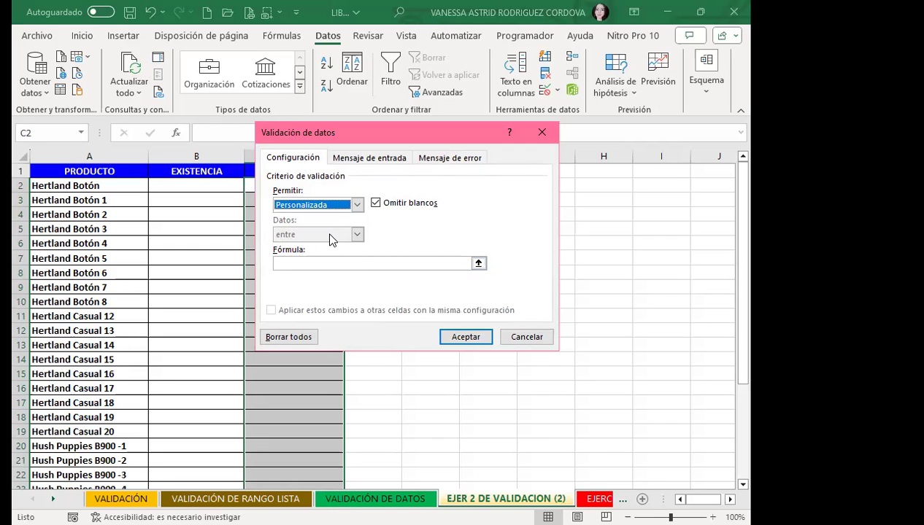
pyautogui.click(295, 262)
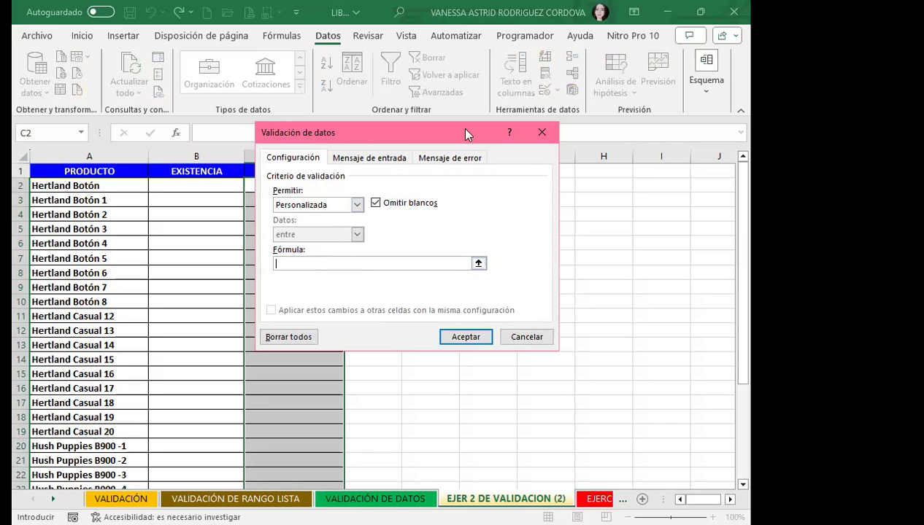
pyautogui.moveTo(467, 134); pyautogui.dragTo(569, 132)
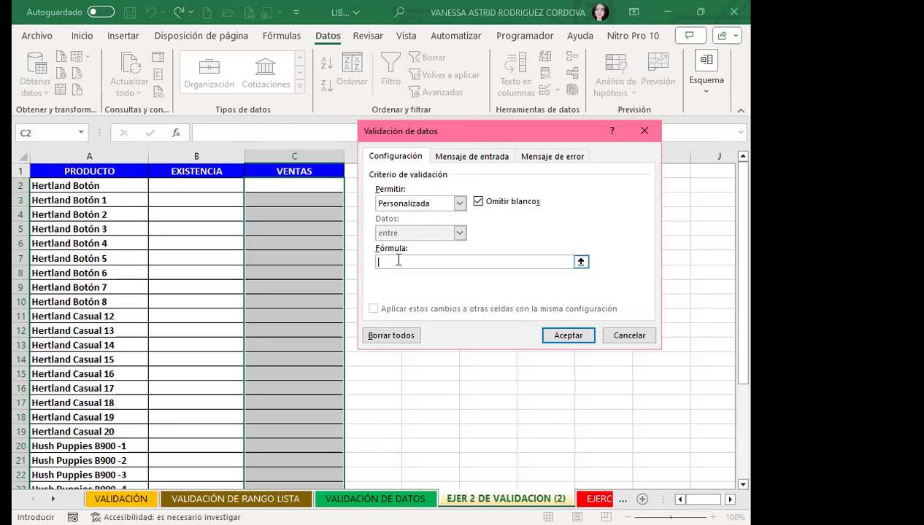
# Step: Enter the custom validation formula =B2>0
pyautogui.write('=')
pyautogui.write('B2')
pyautogui.write('0')
# Step: Set error title REVISAR with message 'NO SE TIENE ESTE PRODUCTO, VIENE DENTRO DE 15 DÍAS.' and apply
pyautogui.click(552, 157)
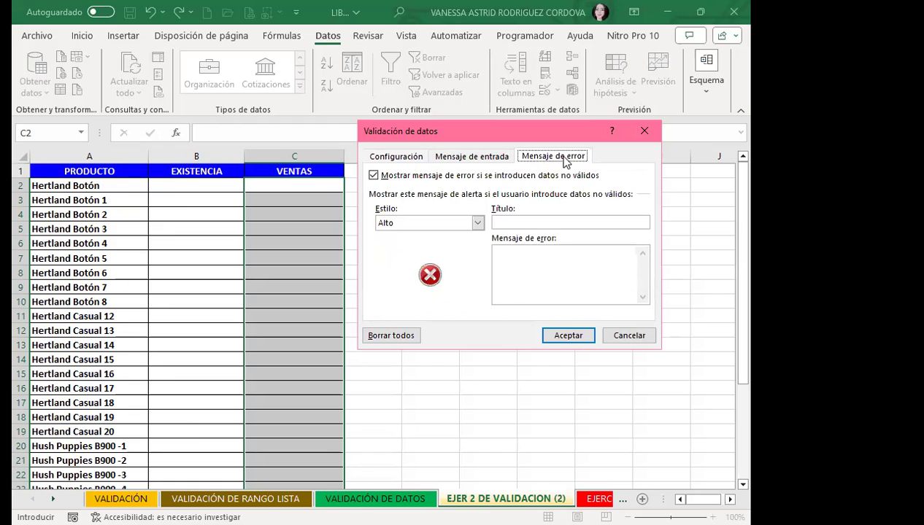
pyautogui.click(502, 221)
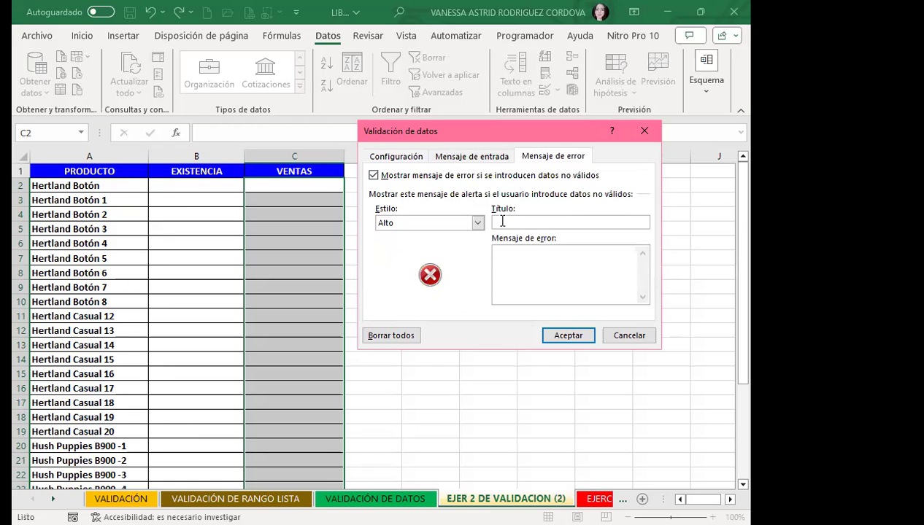
pyautogui.write('REVISAR')
pyautogui.click(533, 248)
pyautogui.write('NO SE TIENE ESTE PRODUCTO')
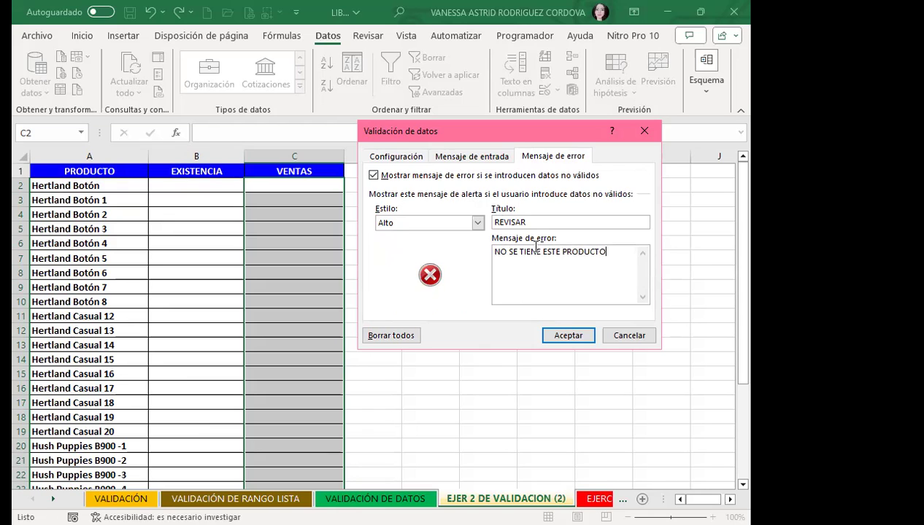
pyautogui.write(',')
pyautogui.write(' VIENE DENTRO DE 15 DÍAS.')
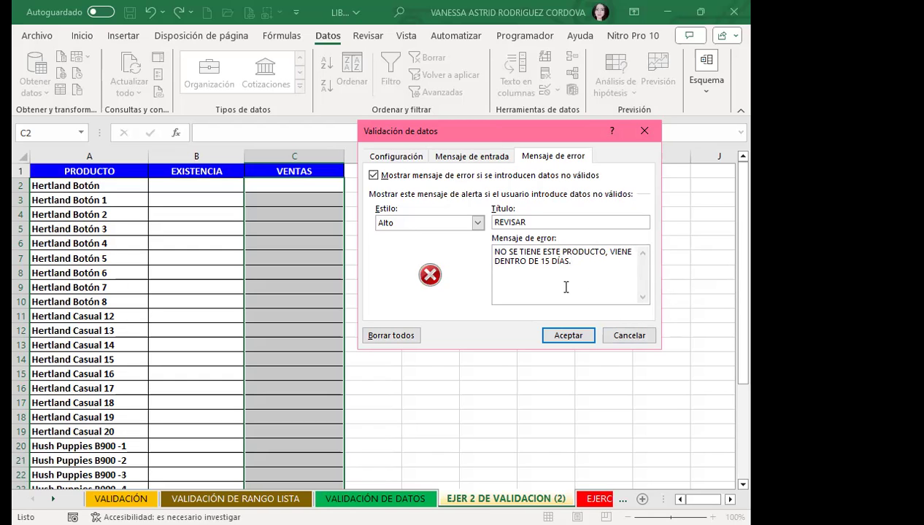
pyautogui.click(558, 335)
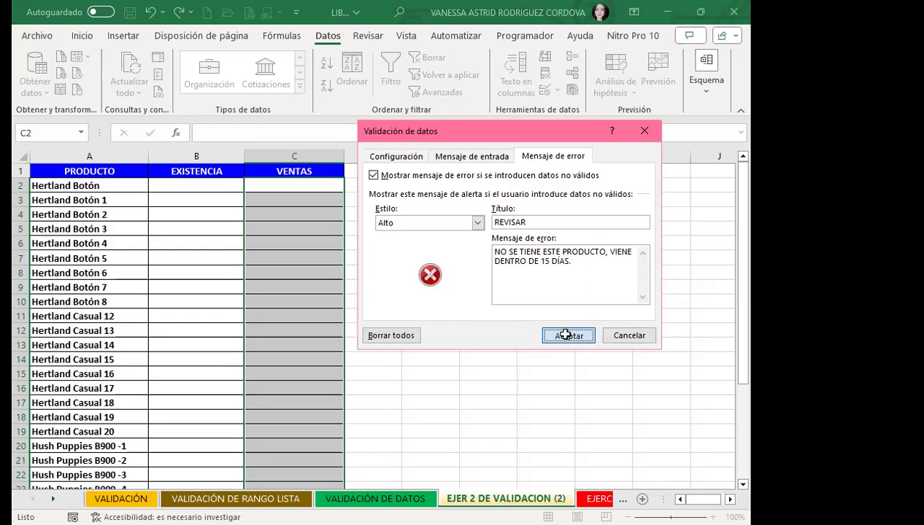
# Step: Enter VENTAS values 10, 20 and 40 in C2:C4
pyautogui.click(306, 183)
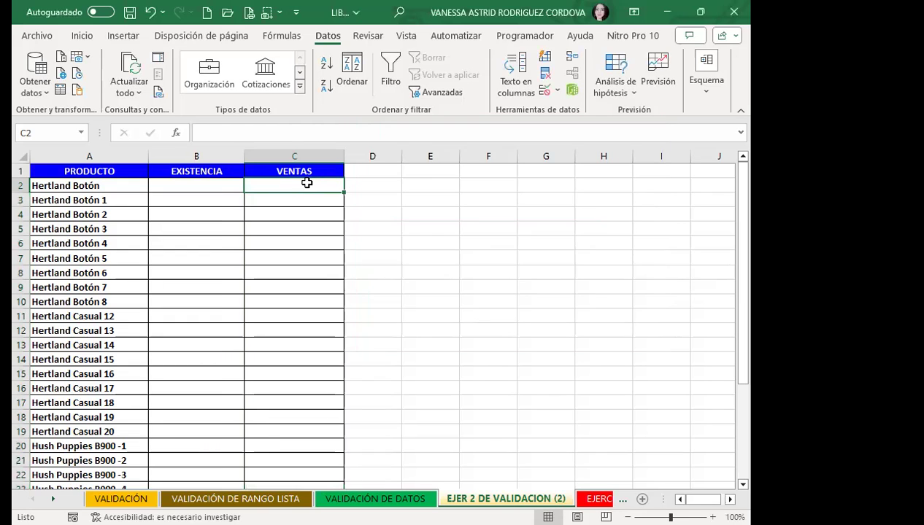
pyautogui.write('1')
pyautogui.press('Return')
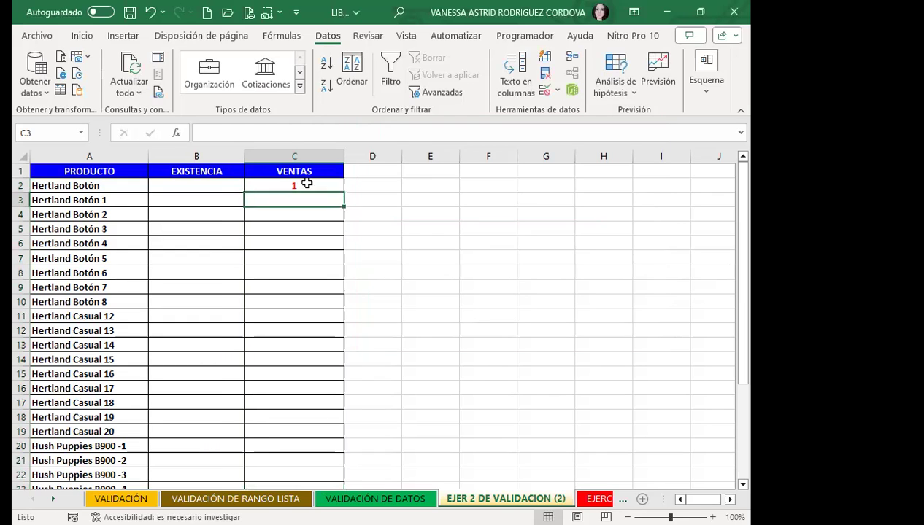
pyautogui.click(306, 183)
pyautogui.doubleClick(306, 183)
pyautogui.write('0')
pyautogui.press('Return')
pyautogui.write('20')
pyautogui.press('Return')
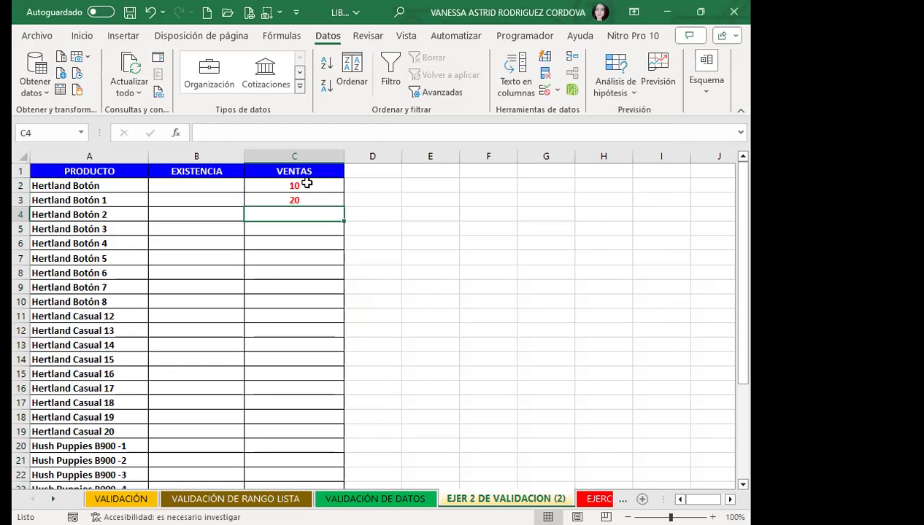
pyautogui.write('40')
pyautogui.press('Return')
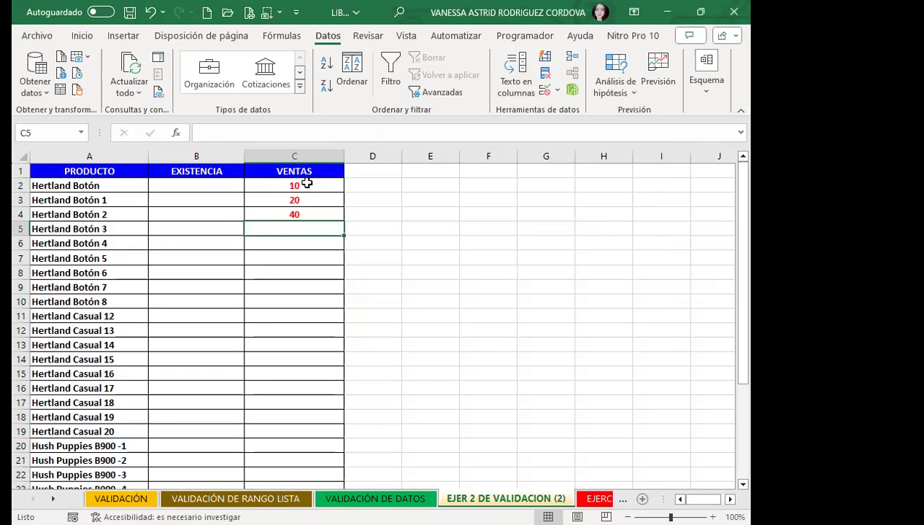
# Step: Test C5 with 50, which the REVISAR alert rejects, and discard it
pyautogui.write('50')
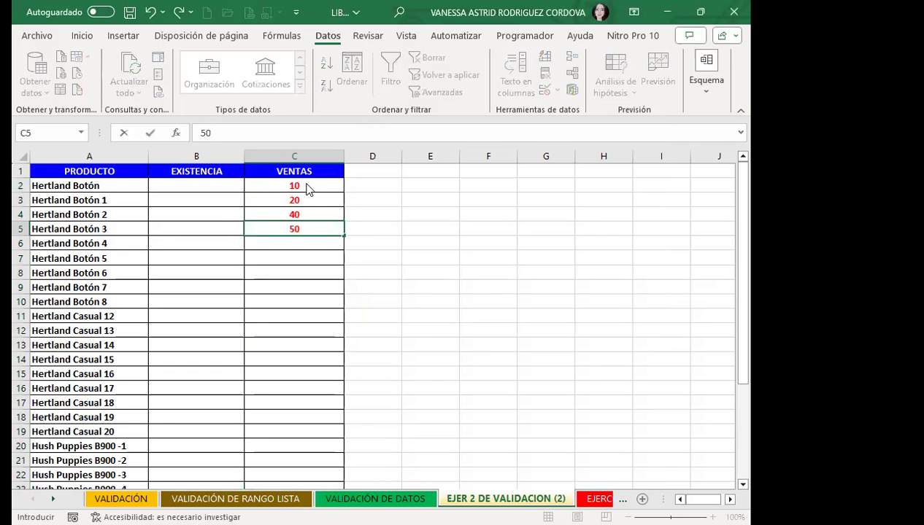
pyautogui.press('Return')
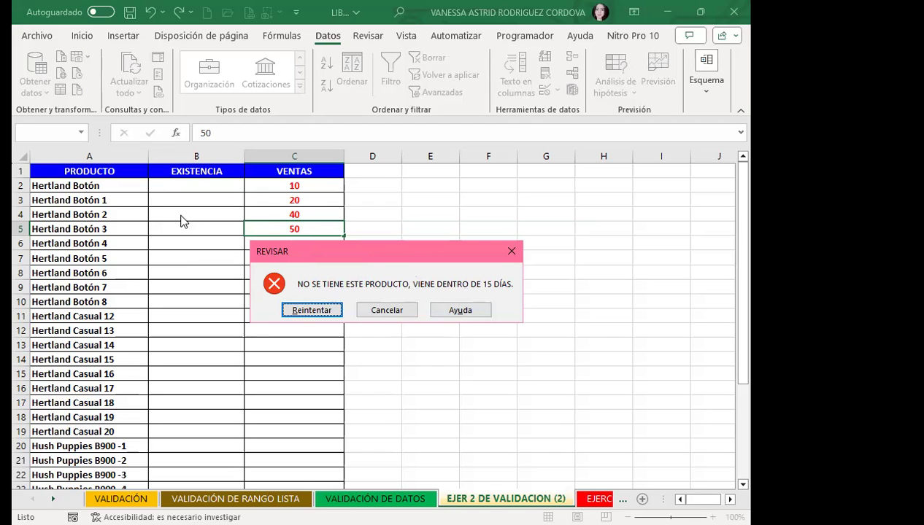
pyautogui.click(381, 309)
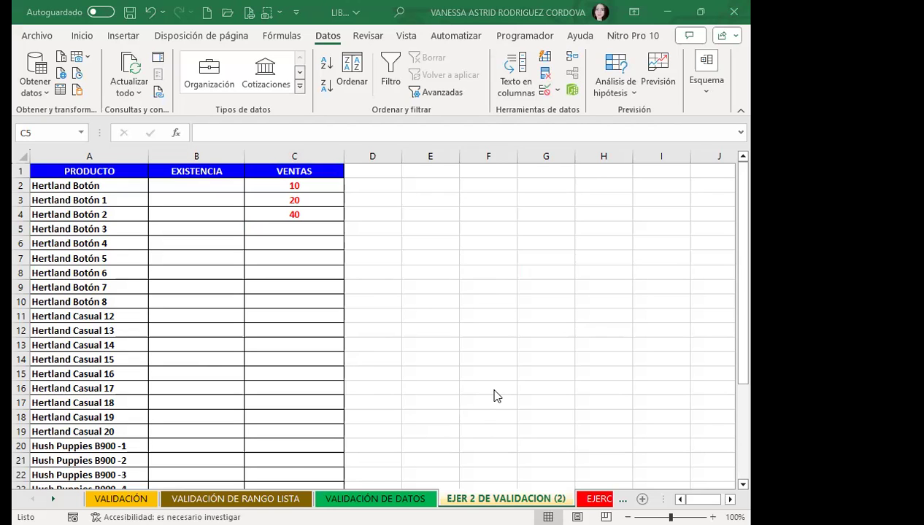
# Step: Move to the EJERCICIOS DE VALIDACION sheet with Ctrl+PageDown
pyautogui.hotkey('ctrl', 'pagedown')
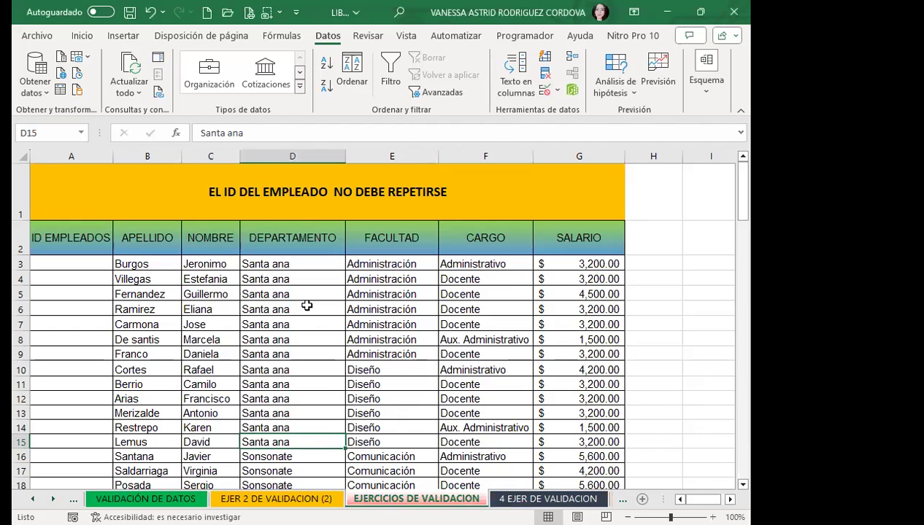
pyautogui.scroll(-2, 76, 259)
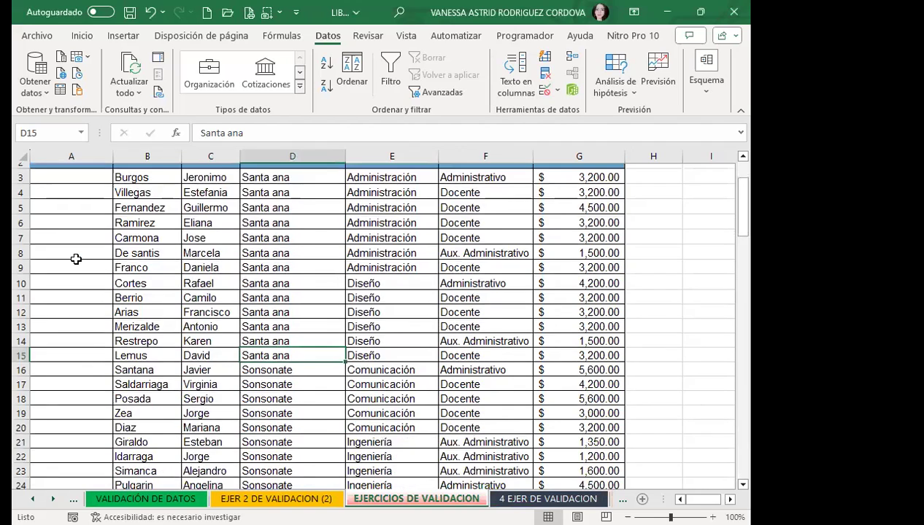
pyautogui.scroll(-8, 76, 259)
pyautogui.scroll(-7, 78, 268)
pyautogui.scroll(-8, 78, 267)
pyautogui.scroll(-6, 80, 268)
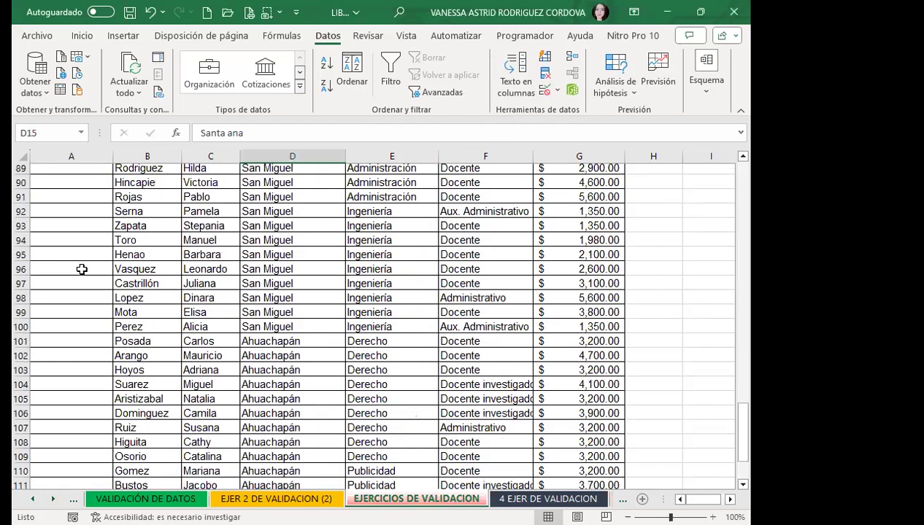
pyautogui.scroll(-6, 82, 269)
pyautogui.scroll(-3, 81, 270)
pyautogui.scroll(1, 73, 262)
pyautogui.scroll(2, 42, 249)
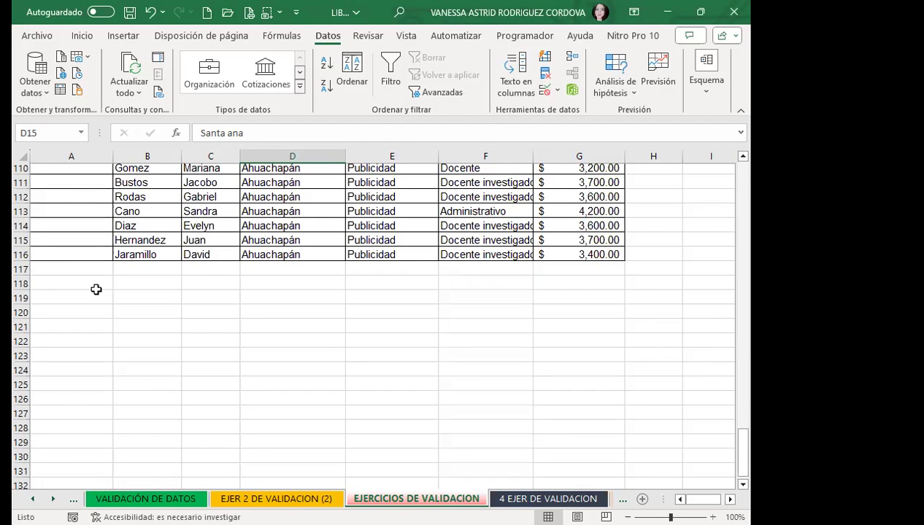
pyautogui.scroll(9, 95, 290)
pyautogui.scroll(4, 96, 289)
pyautogui.scroll(8, 95, 290)
pyautogui.scroll(4, 95, 292)
pyautogui.scroll(9, 96, 291)
pyautogui.scroll(3, 95, 290)
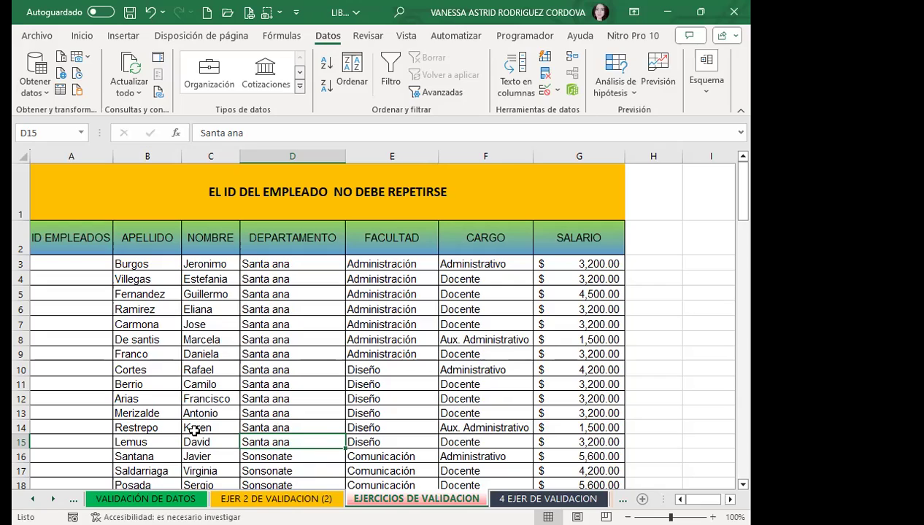
pyautogui.scroll(-10, 247, 362)
pyautogui.scroll(-5, 250, 363)
pyautogui.scroll(-6, 250, 362)
pyautogui.scroll(3, 280, 367)
pyautogui.scroll(8, 279, 367)
pyautogui.scroll(5, 280, 367)
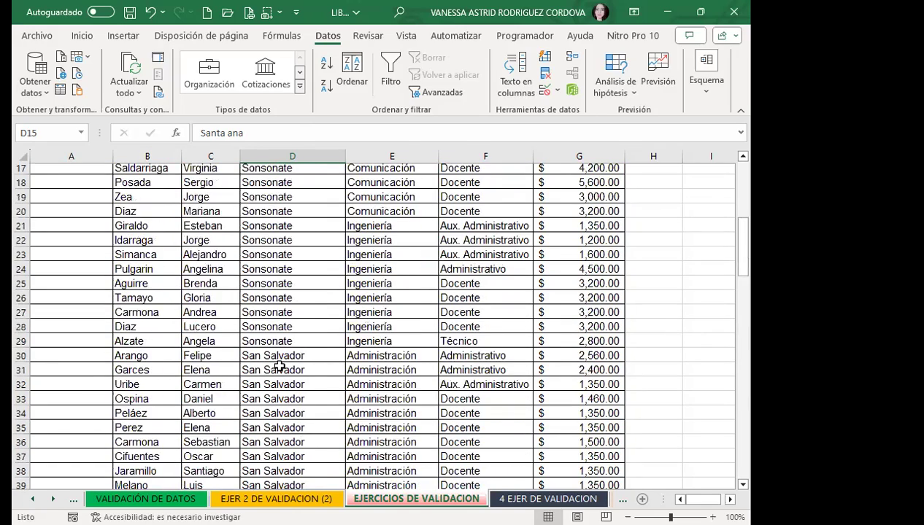
pyautogui.scroll(6, 279, 365)
pyautogui.scroll(-2, 281, 359)
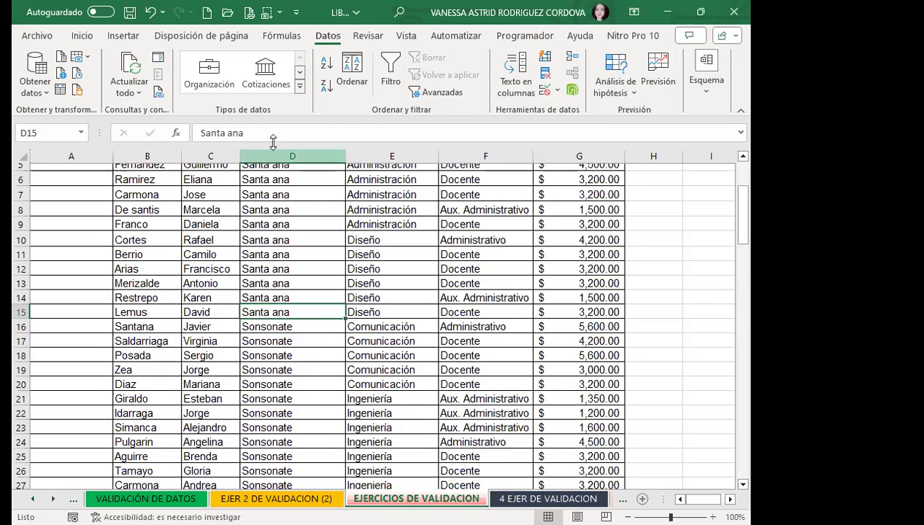
pyautogui.scroll(2, 248, 321)
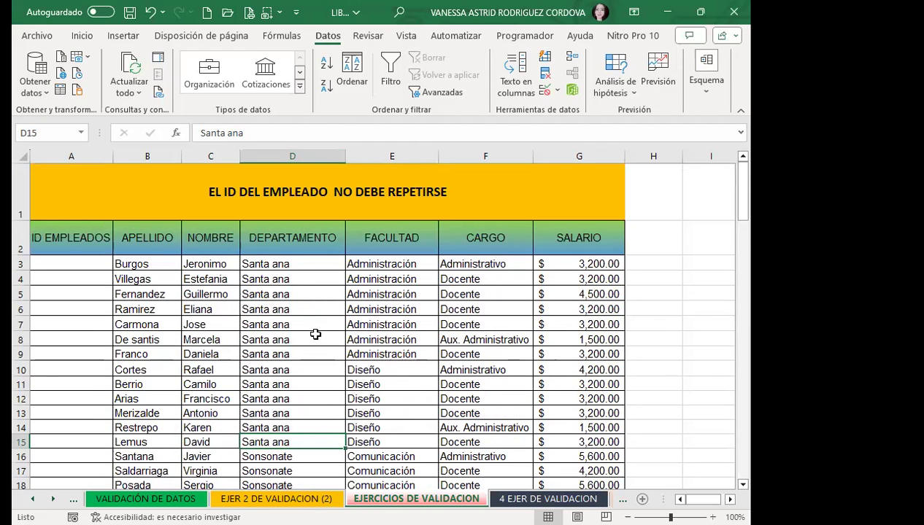
# Step: Select the ID EMPLEADOS cells A3:A116
pyautogui.click(81, 259)
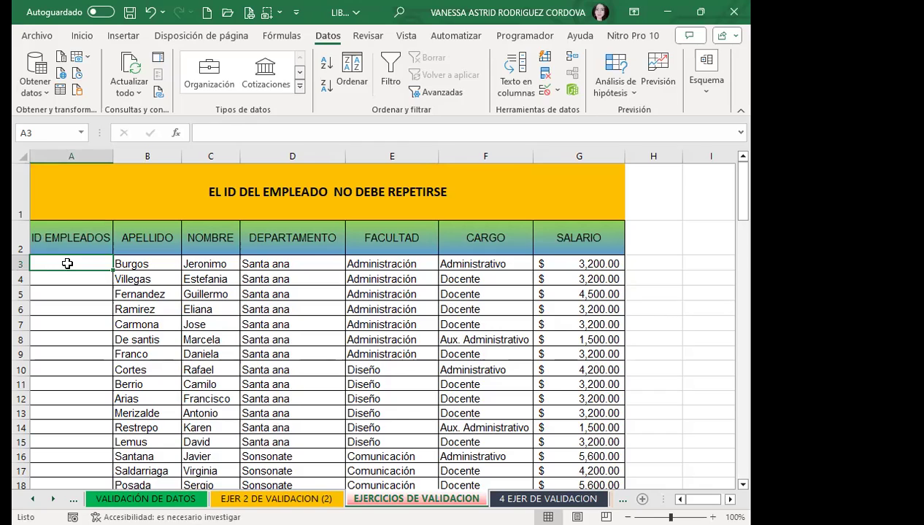
pyautogui.moveTo(81, 263); pyautogui.dragTo(58, 470)
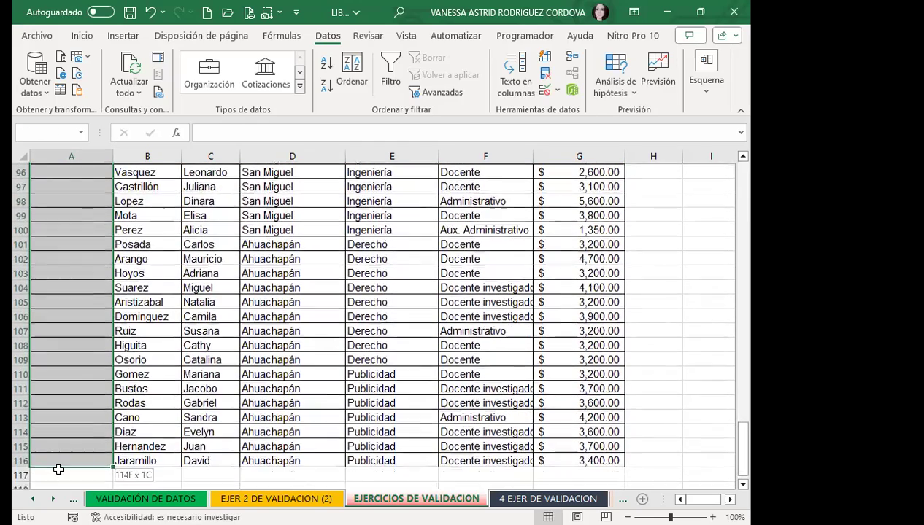
pyautogui.scroll(3, 88, 232)
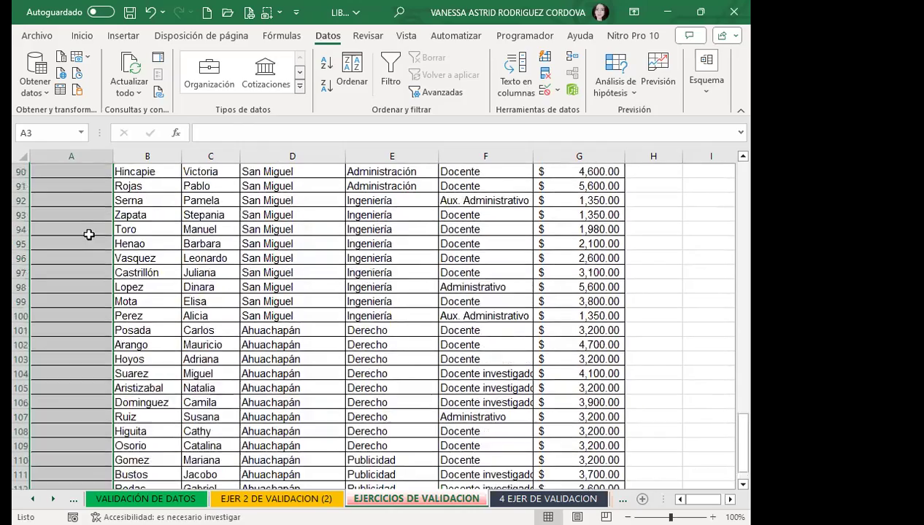
pyautogui.scroll(8, 83, 219)
pyautogui.scroll(6, 83, 219)
pyautogui.scroll(6, 78, 219)
pyautogui.scroll(8, 80, 220)
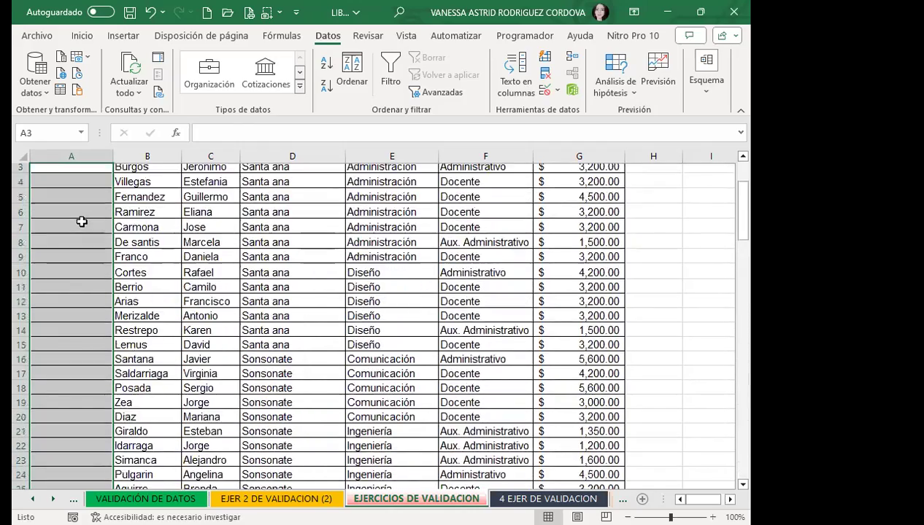
pyautogui.scroll(1, 81, 239)
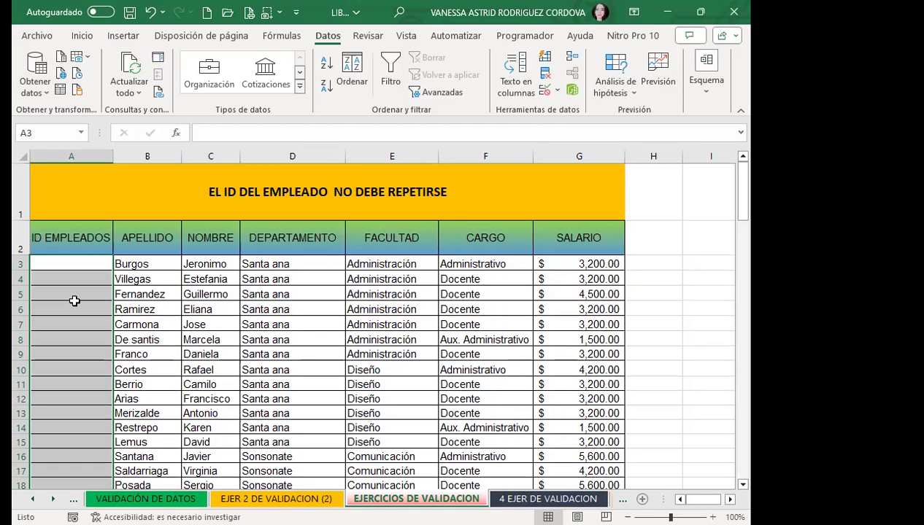
# Step: Set the Data Validation criterion for the ID cells to Personalizada (custom formula)
pyautogui.click(550, 92)
pyautogui.click(394, 156)
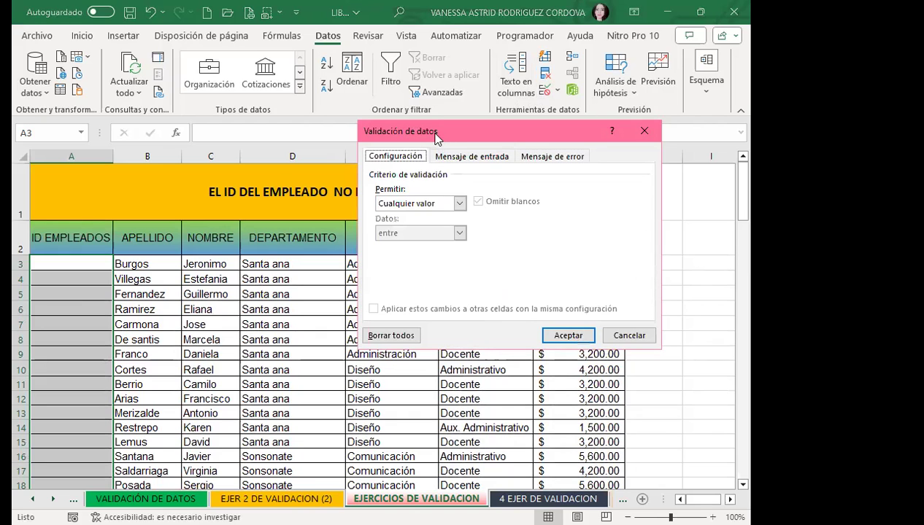
pyautogui.moveTo(436, 137); pyautogui.dragTo(333, 122)
pyautogui.click(355, 188)
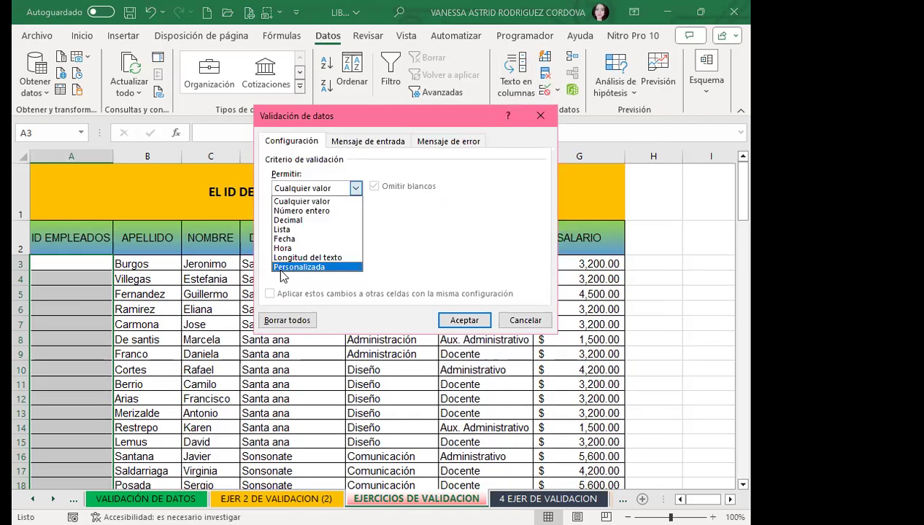
pyautogui.click(284, 267)
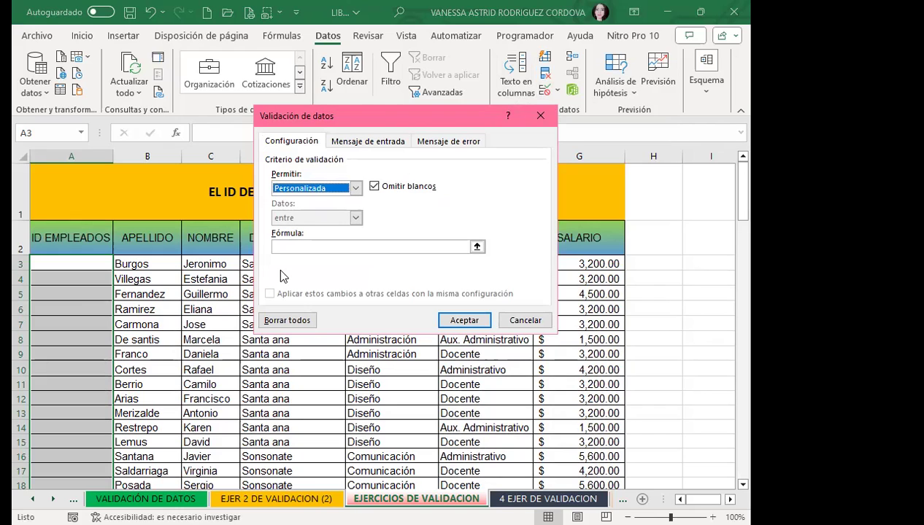
# Step: Begin the validation formula as =CONTAR.SI(A3:A116 by typing and selecting the range
pyautogui.click(293, 246)
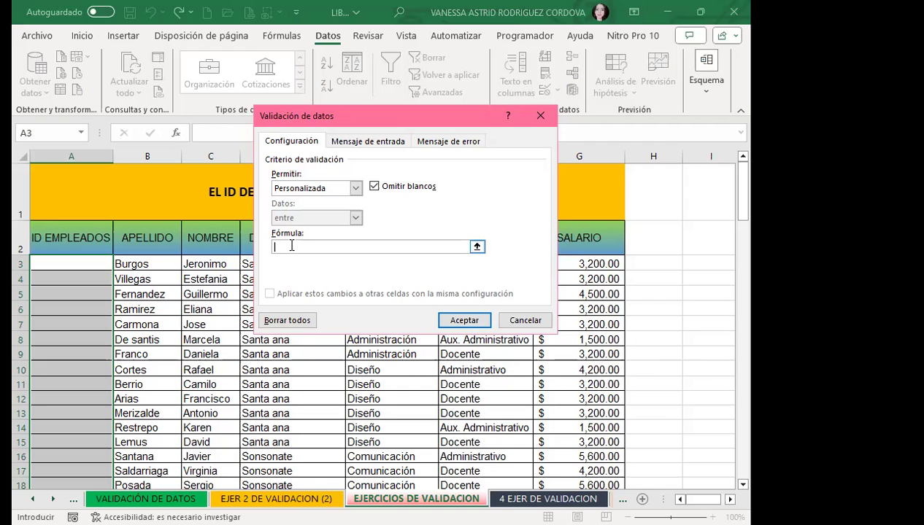
pyautogui.write('=CONTAR')
pyautogui.write('.SI')
pyautogui.write('(')
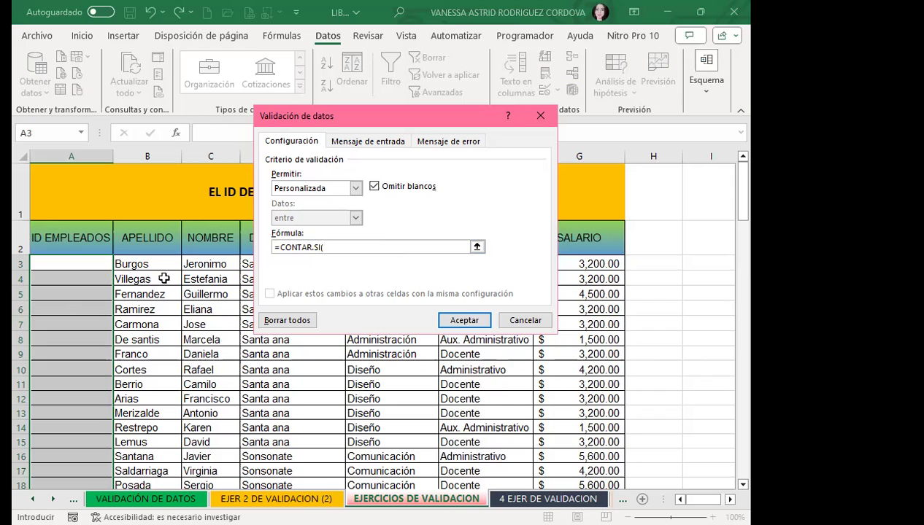
pyautogui.click(90, 267)
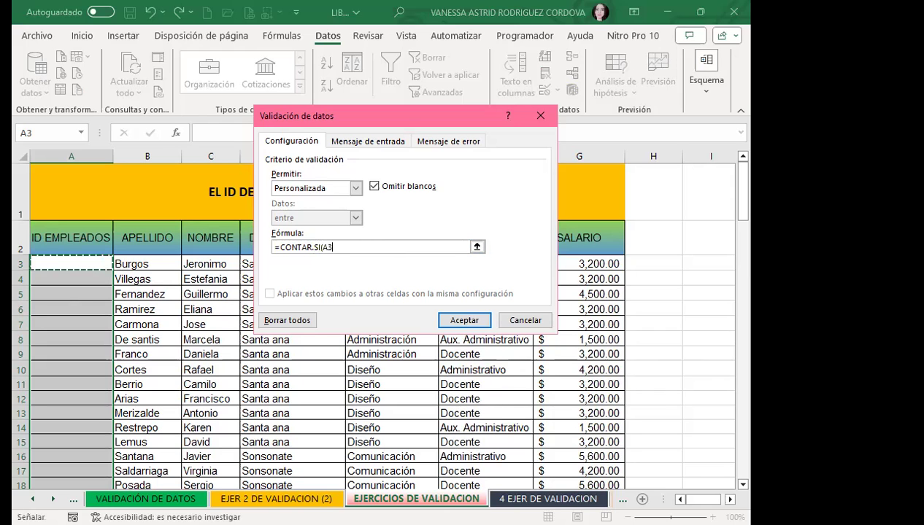
pyautogui.moveTo(70, 263); pyautogui.dragTo(79, 462)
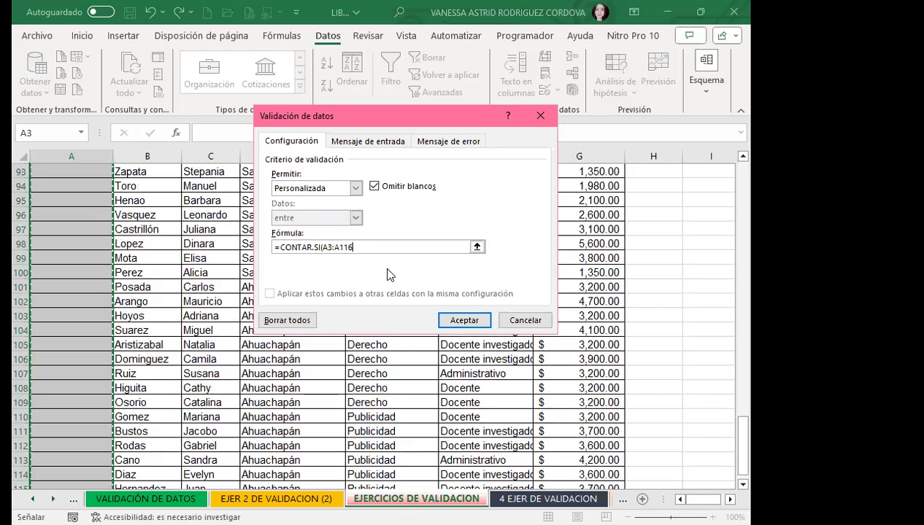
# Step: Complete the formula as =CONTAR.SI($A$3:$A$116;A3)=1 with the range made absolute
pyautogui.press('F4')
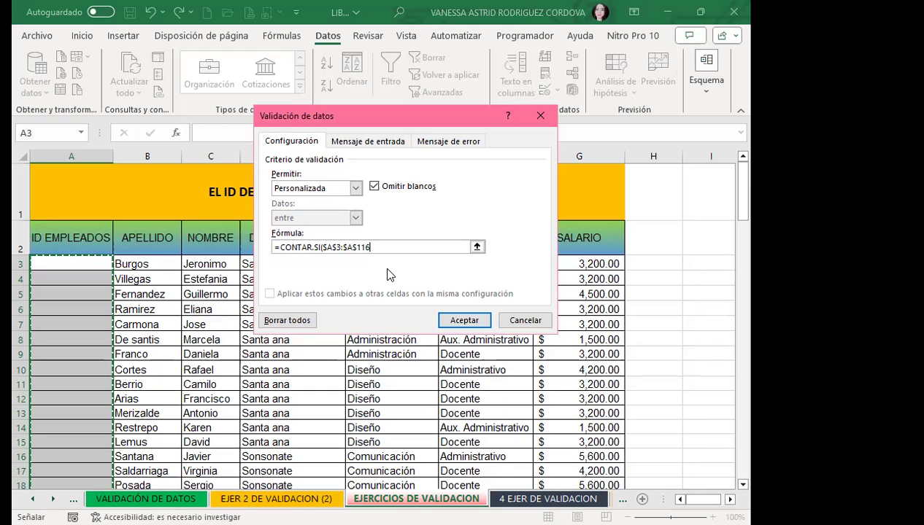
pyautogui.write(';')
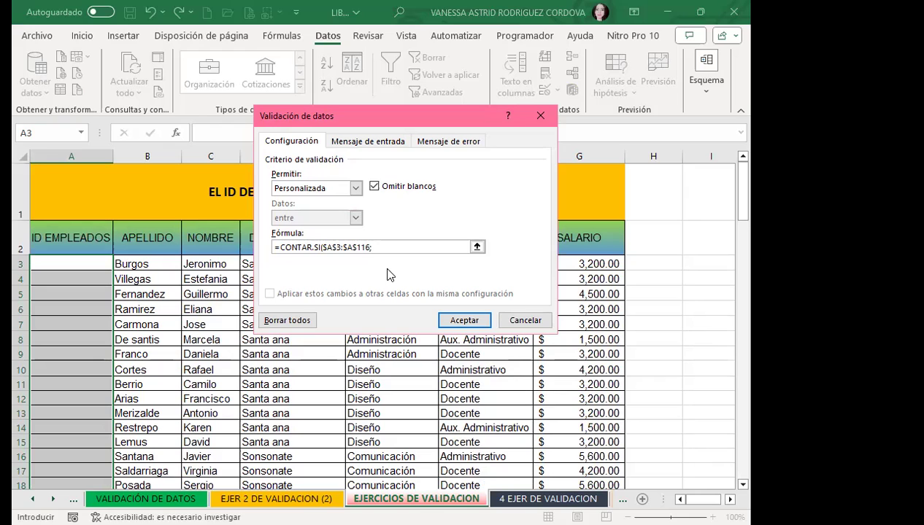
pyautogui.click(83, 261)
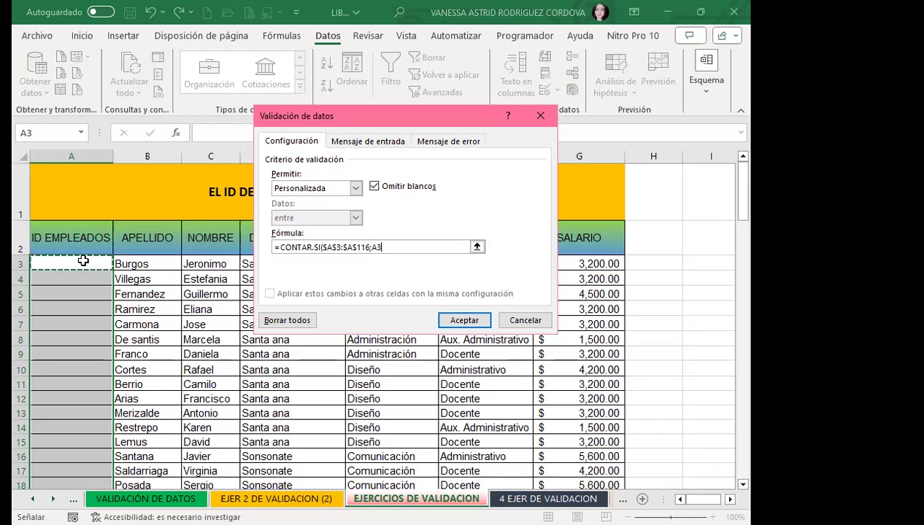
pyautogui.write(')')
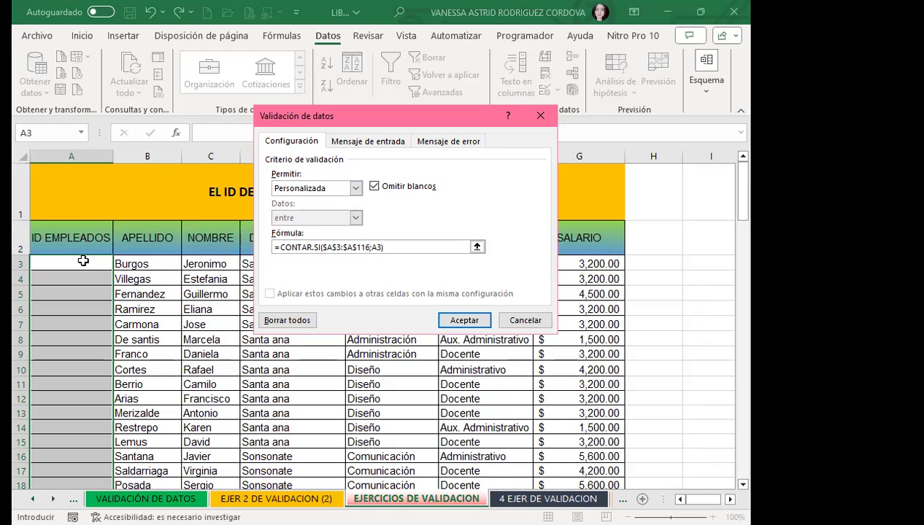
pyautogui.write('=1')
# Step: Add an error alert titled 'ID DE EMPLEADO' saying 'SE HA COLOCADO UN CÓDIGO IGUAL' and apply the rule
pyautogui.click(446, 142)
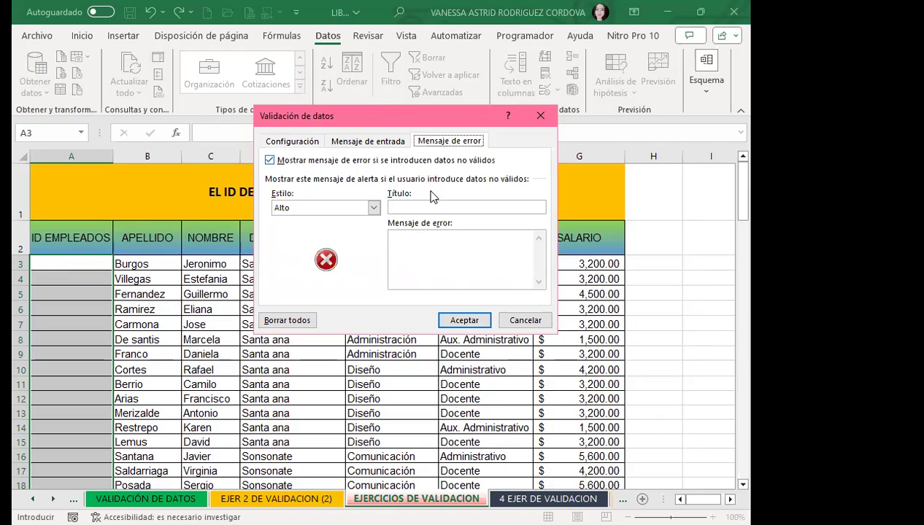
pyautogui.click(416, 205)
pyautogui.write('I')
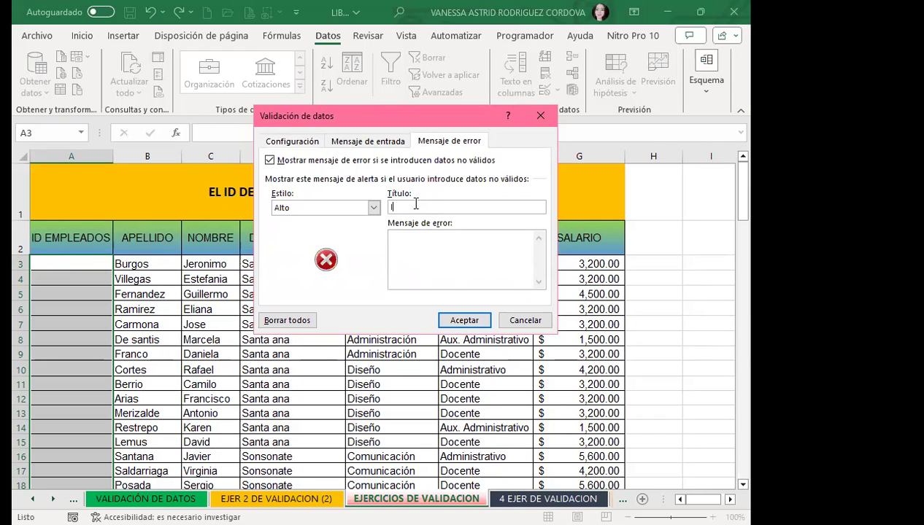
pyautogui.write('D DE EMPLEADO')
pyautogui.click(407, 243)
pyautogui.write('SE HA COLOCADO')
pyautogui.write(' UN CÓDIGO IGUAL')
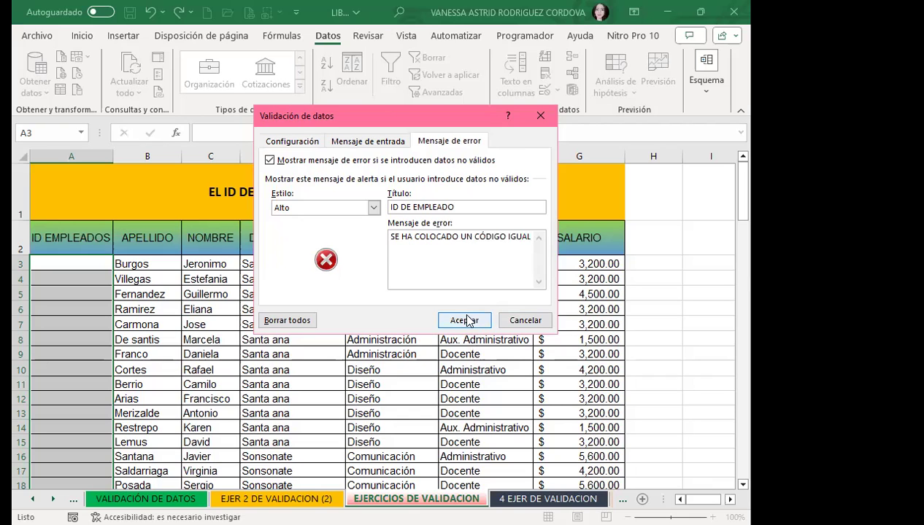
pyautogui.click(466, 320)
pyautogui.click(81, 264)
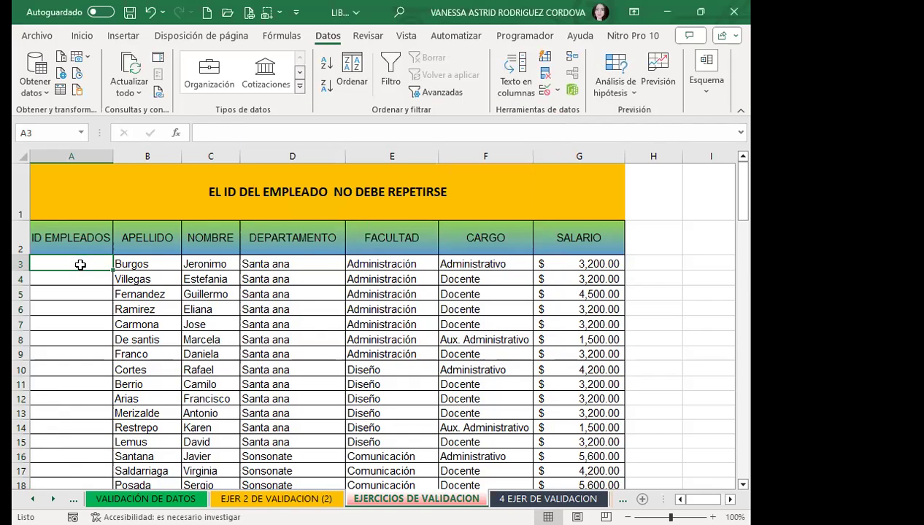
# Step: Enter employee IDs BJ001, VE002 and FG003 into cells A3, A4 and A5
pyautogui.write('BJ')
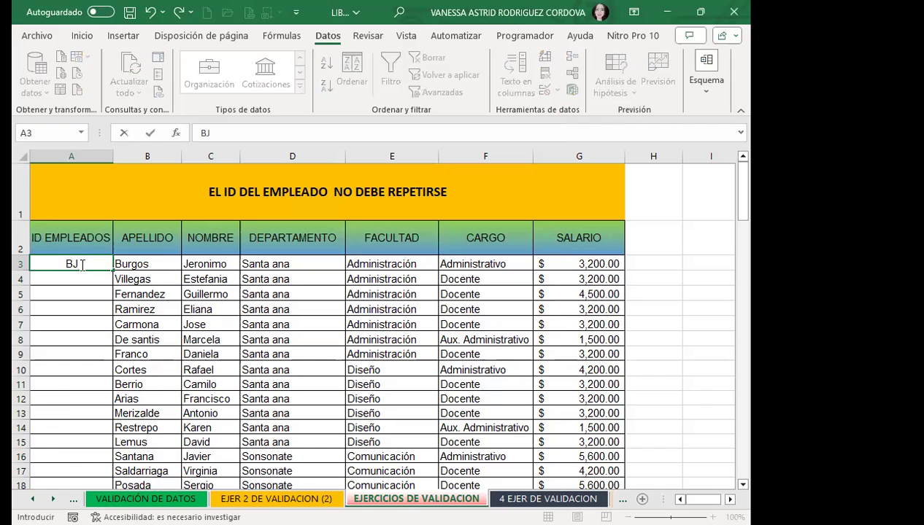
pyautogui.write('001')
pyautogui.press('Return')
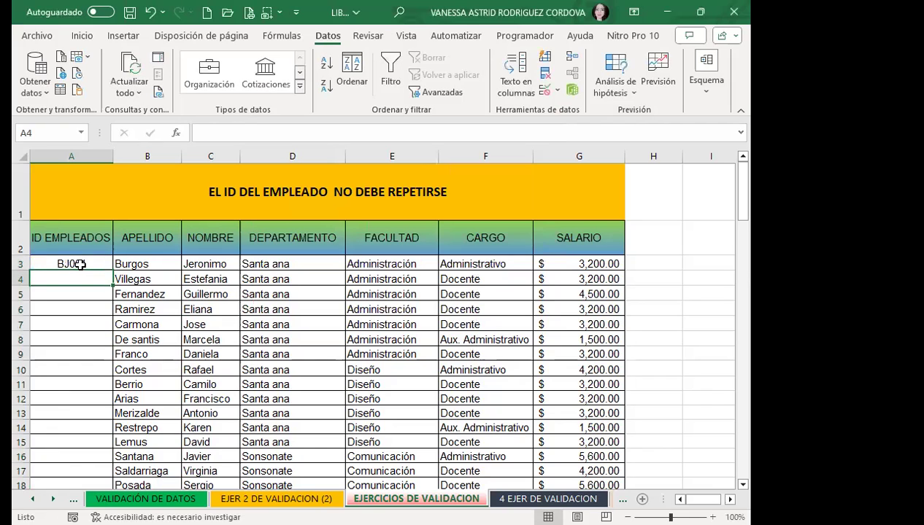
pyautogui.write('V')
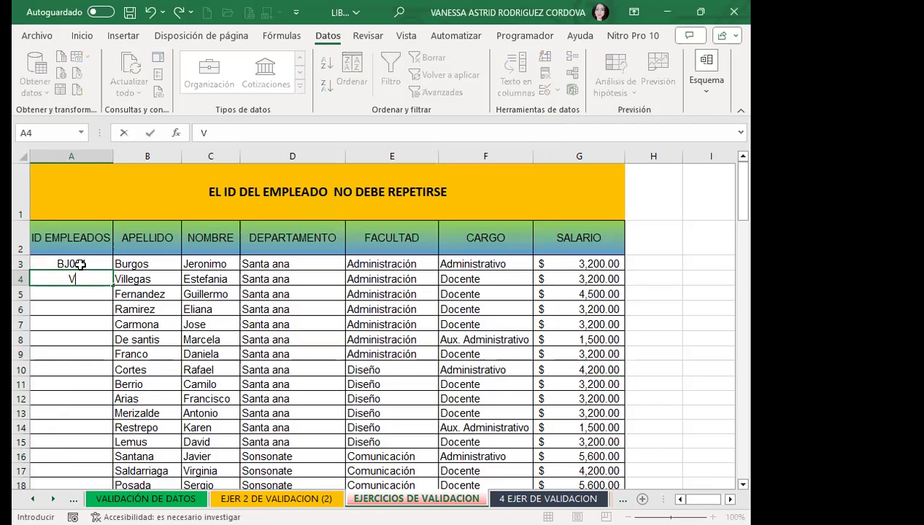
pyautogui.write('E00')
pyautogui.write('2')
pyautogui.press('Return')
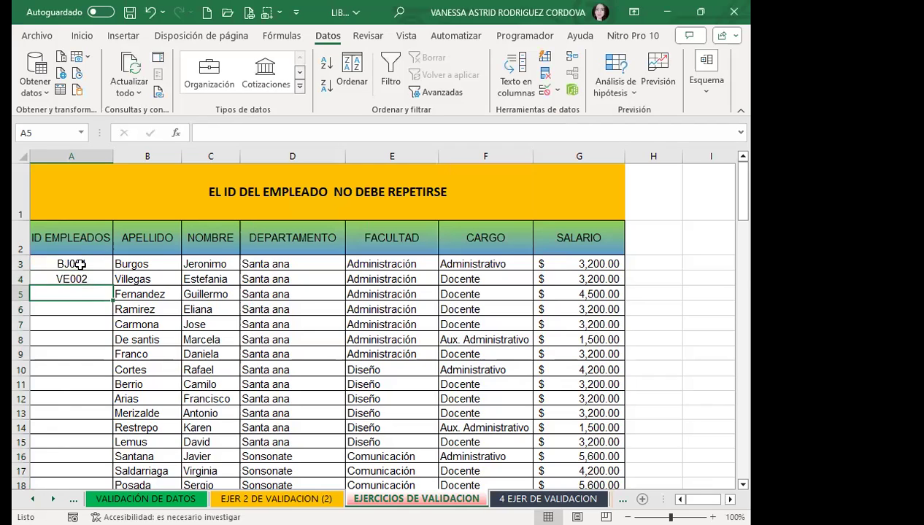
pyautogui.write('FG00')
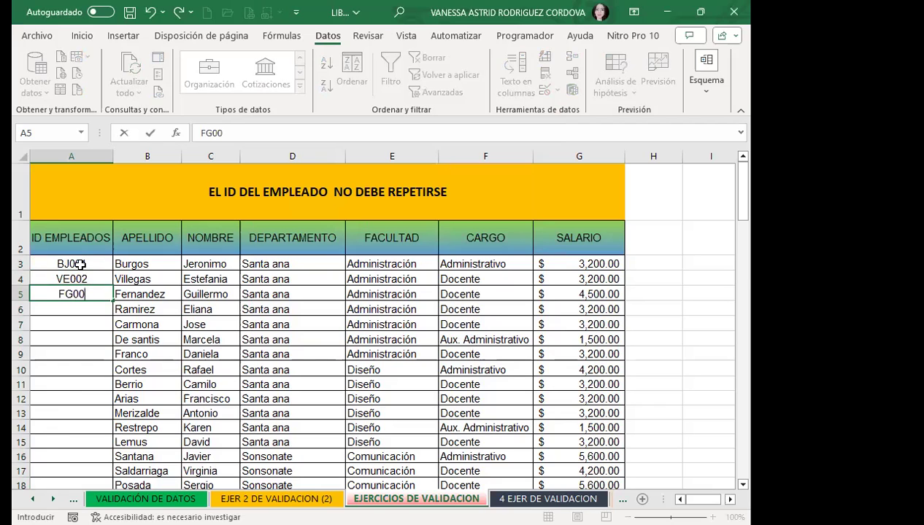
pyautogui.write('3')
pyautogui.press('Return')
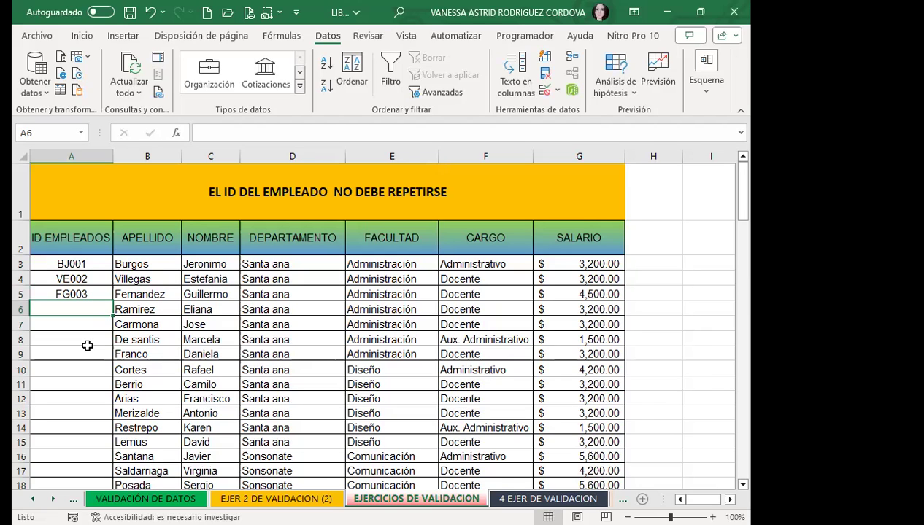
# Step: Test the rule by entering duplicate BJ001 below the list and cancel the rejected entry
pyautogui.write('BJ')
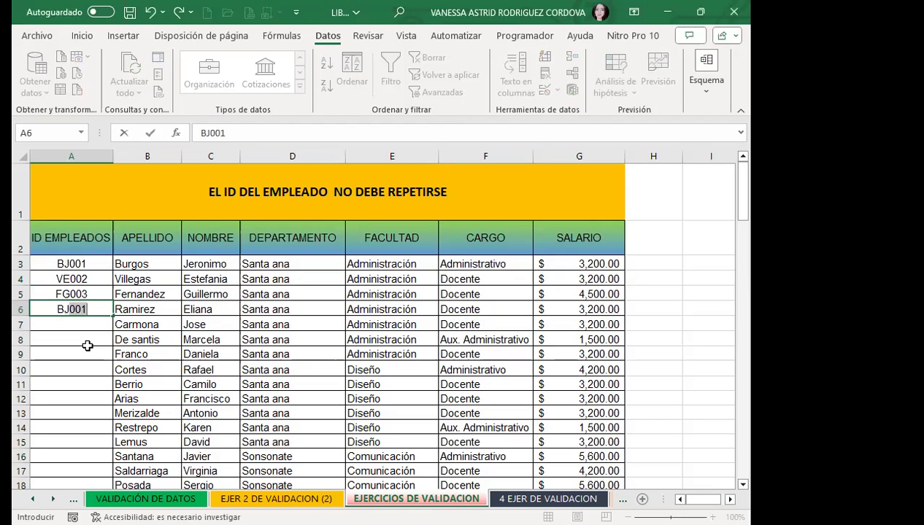
pyautogui.write('001')
pyautogui.press('Return')
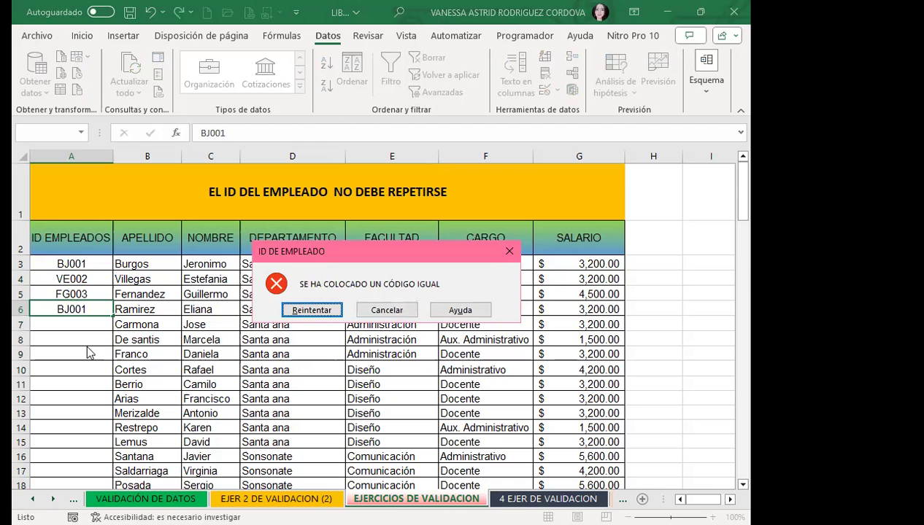
pyautogui.moveTo(372, 310); pyautogui.dragTo(344, 297)
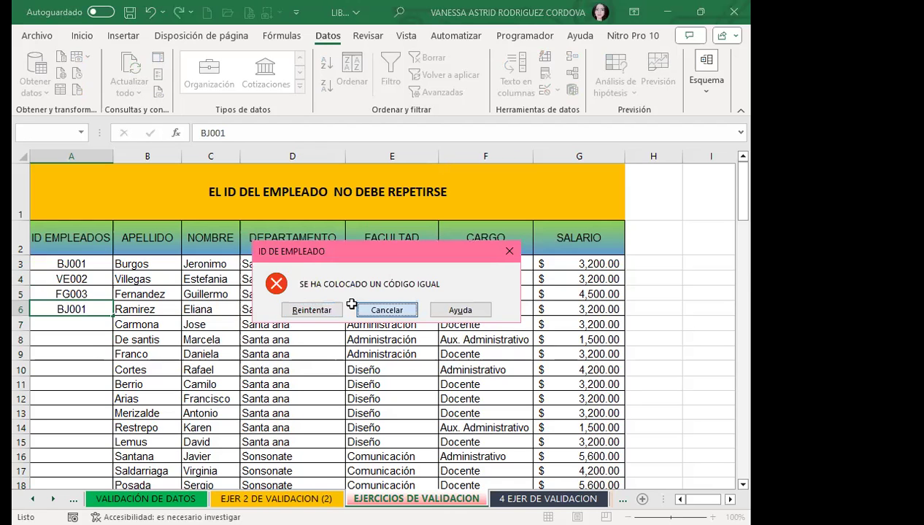
pyautogui.press('Escape')
# Step: Retry the duplicate ID in empty cell A65, cancel the rejection, and return to the top
pyautogui.scroll(-6, 74, 356)
pyautogui.scroll(-5, 75, 355)
pyautogui.scroll(-4, 73, 354)
pyautogui.scroll(-2, 73, 355)
pyautogui.click(57, 340)
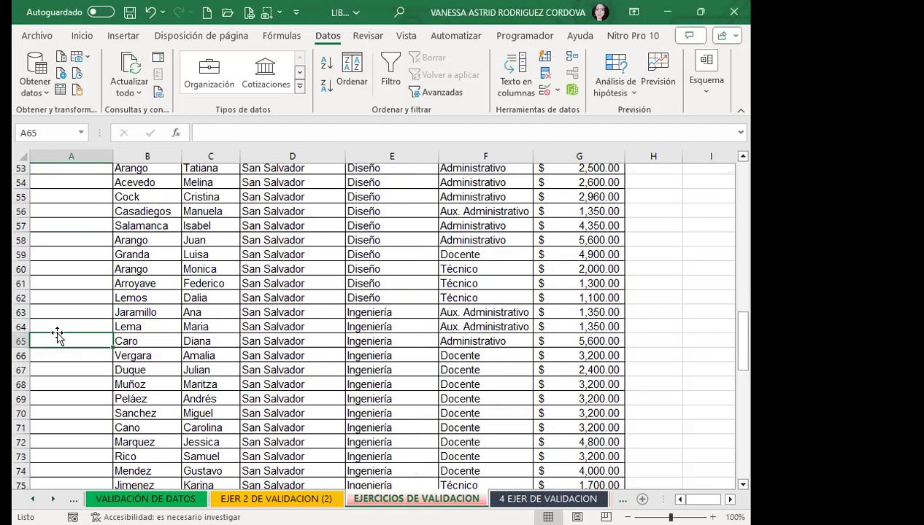
pyautogui.write('BJ001')
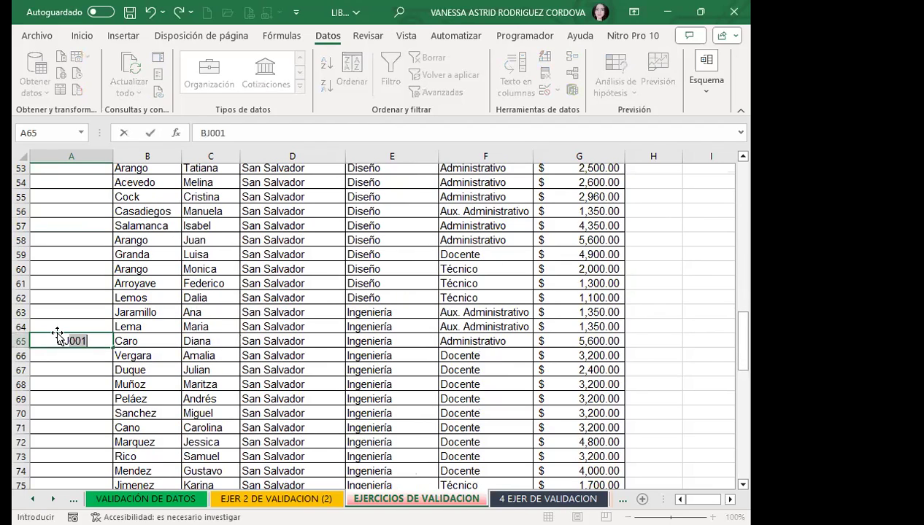
pyautogui.write('1')
pyautogui.press('Return')
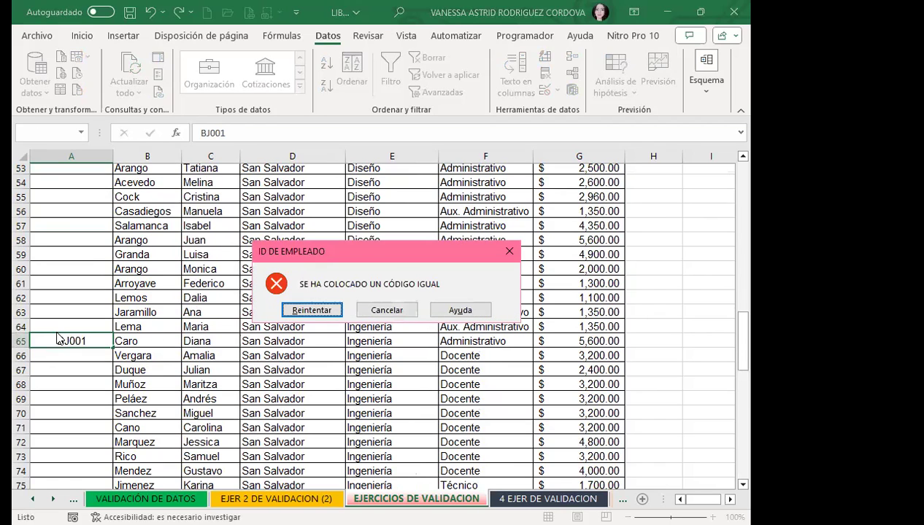
pyautogui.click(379, 316)
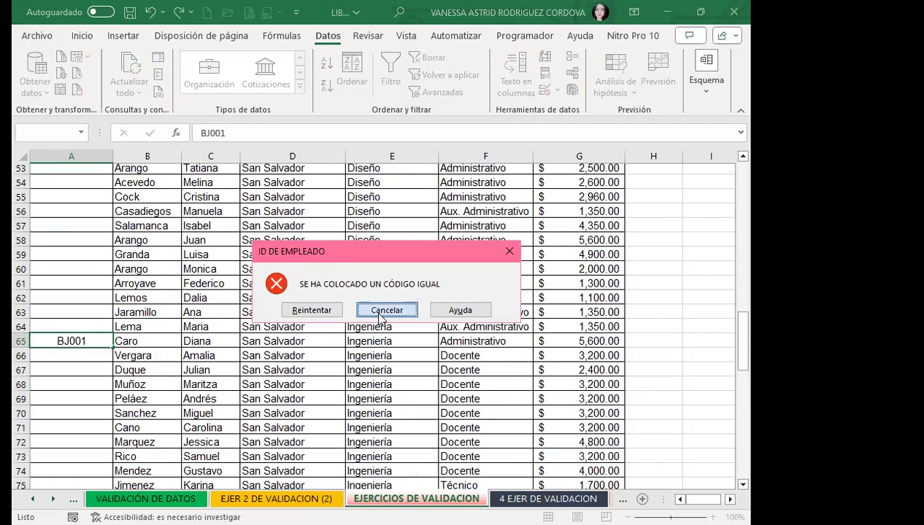
pyautogui.scroll(-6, 65, 376)
pyautogui.scroll(-6, 66, 376)
pyautogui.scroll(-6, 65, 375)
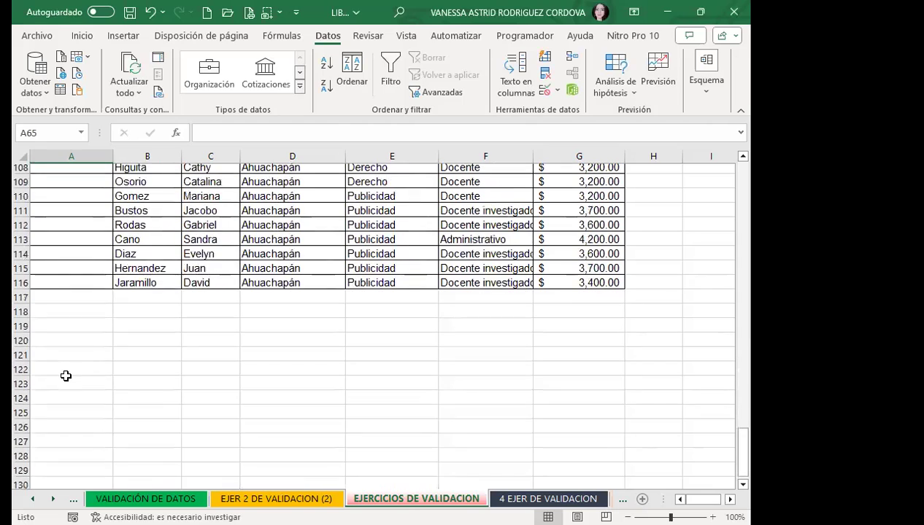
pyautogui.scroll(-1, 66, 376)
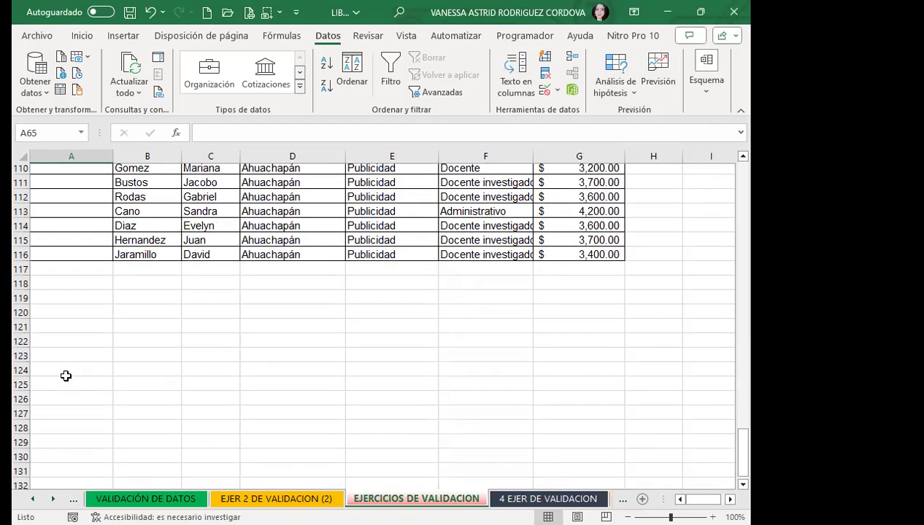
pyautogui.scroll(7, 53, 322)
pyautogui.scroll(8, 51, 313)
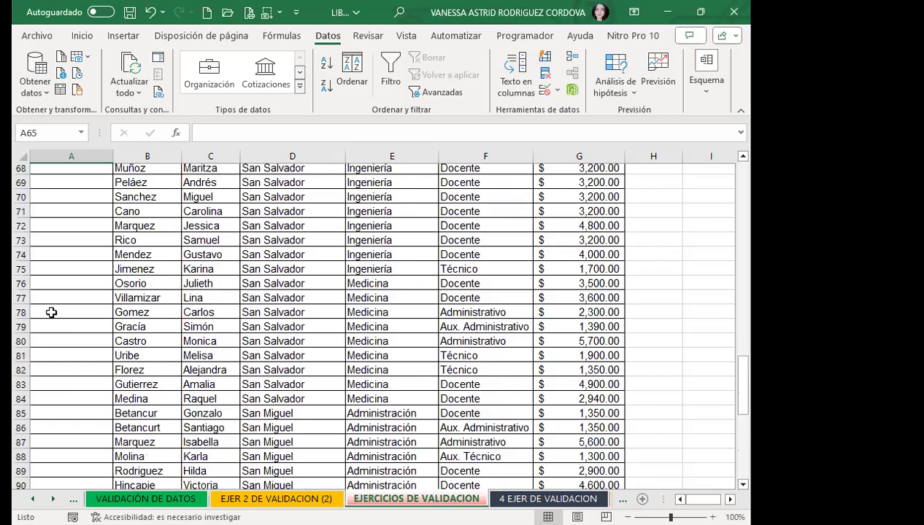
pyautogui.scroll(4, 51, 312)
pyautogui.scroll(10, 51, 312)
pyautogui.scroll(6, 51, 312)
pyautogui.scroll(2, 51, 313)
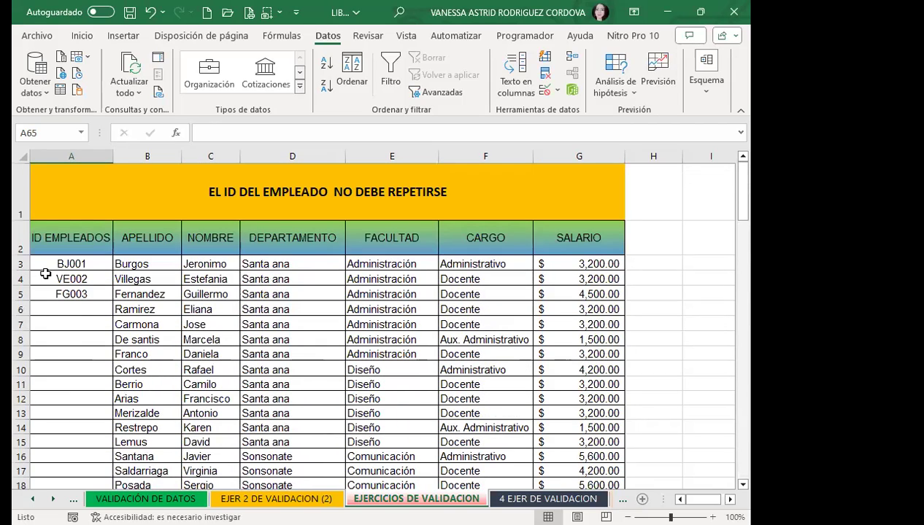
# Step: Select the ID cells to confirm only BJ001, VE002 and FG003 remain in A3:A5
pyautogui.click(95, 261)
pyautogui.moveTo(95, 261); pyautogui.dragTo(95, 320)
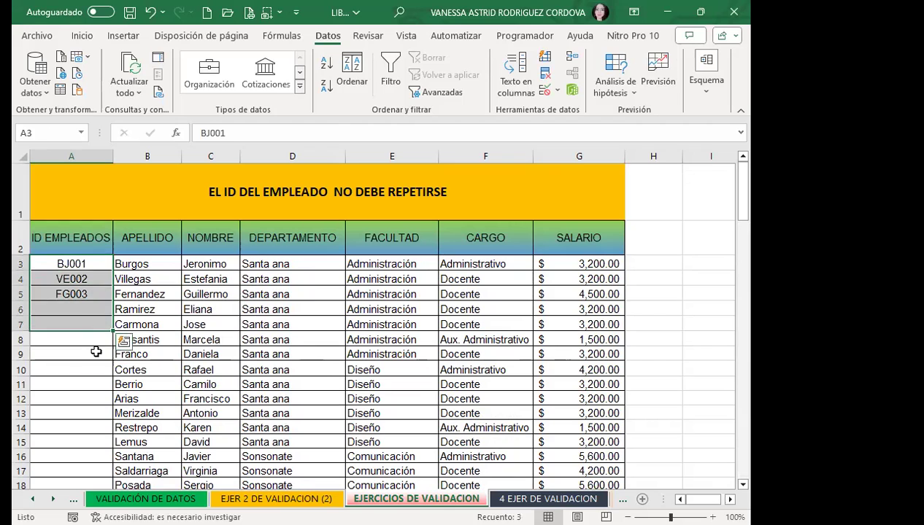
pyautogui.click(95, 352)
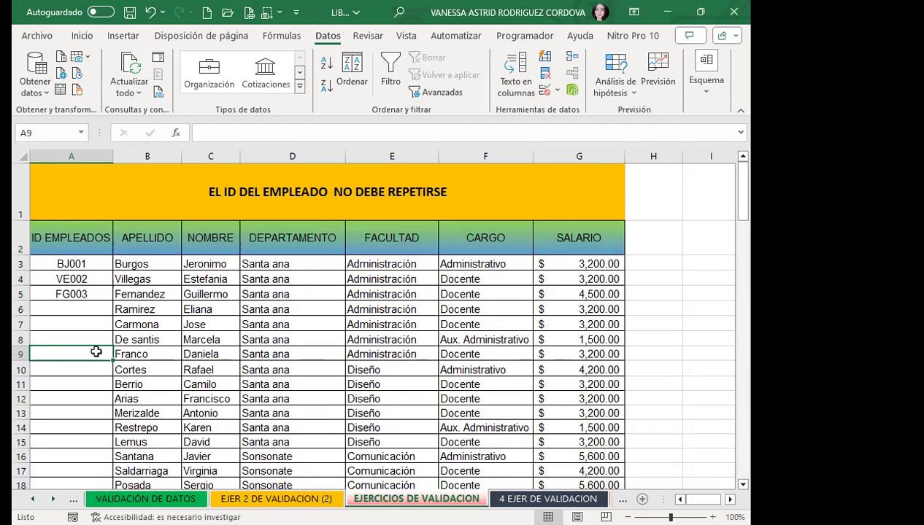
pyautogui.click(73, 293)
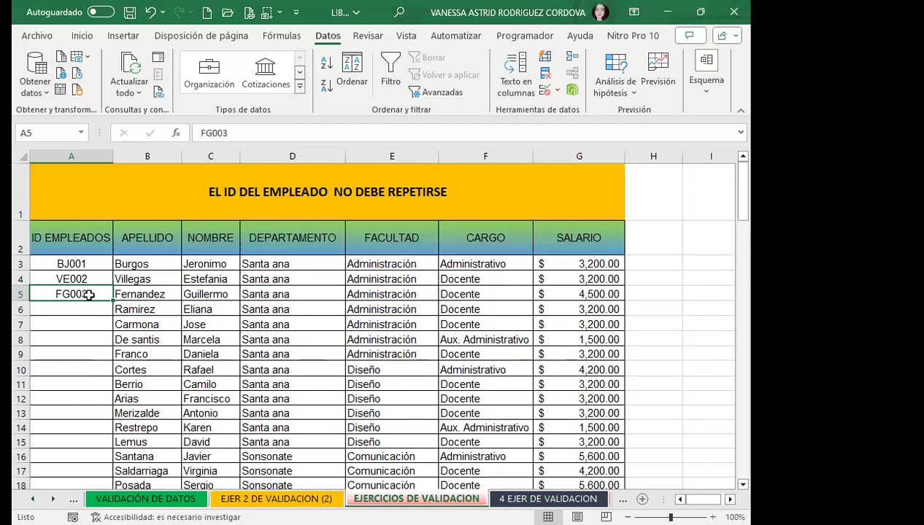
# Step: Scroll through the empty ID column, then switch to the '4 EJER DE VALIDACION' sheet
pyautogui.scroll(-2, 85, 335)
pyautogui.scroll(-3, 84, 337)
pyautogui.scroll(-4, 85, 337)
pyautogui.scroll(-4, 85, 337)
pyautogui.scroll(-4, 85, 338)
pyautogui.scroll(-7, 84, 337)
pyautogui.scroll(-5, 83, 337)
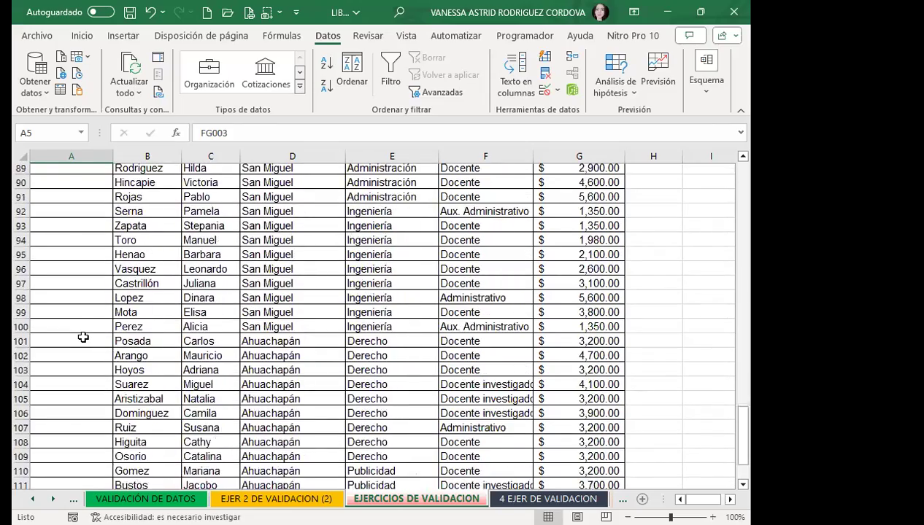
pyautogui.scroll(-3, 83, 338)
pyautogui.scroll(1, 80, 322)
pyautogui.scroll(5, 80, 321)
pyautogui.scroll(11, 80, 321)
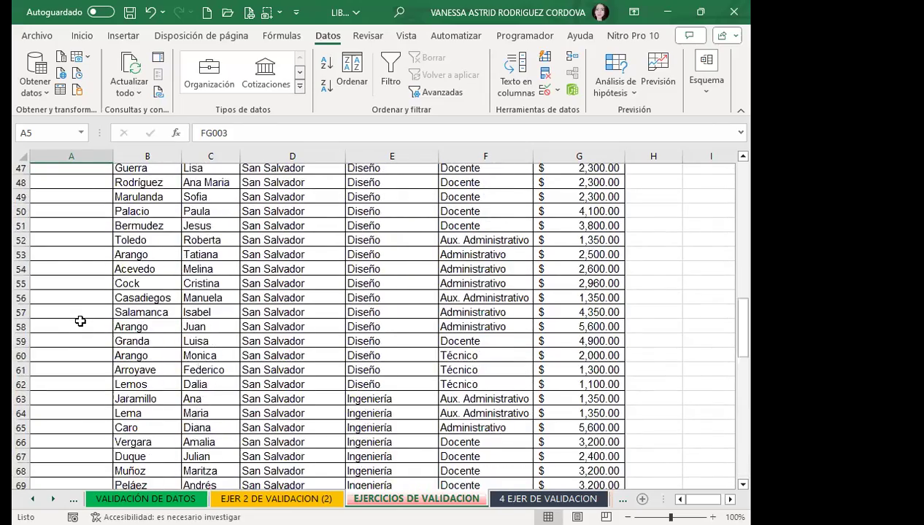
pyautogui.scroll(10, 73, 320)
pyautogui.scroll(5, 58, 318)
pyautogui.scroll(1, 56, 317)
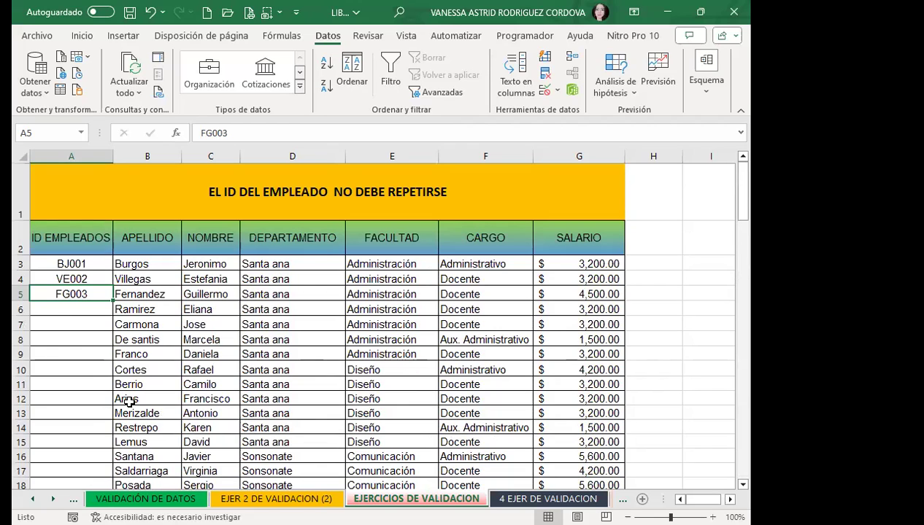
pyautogui.click(80, 340)
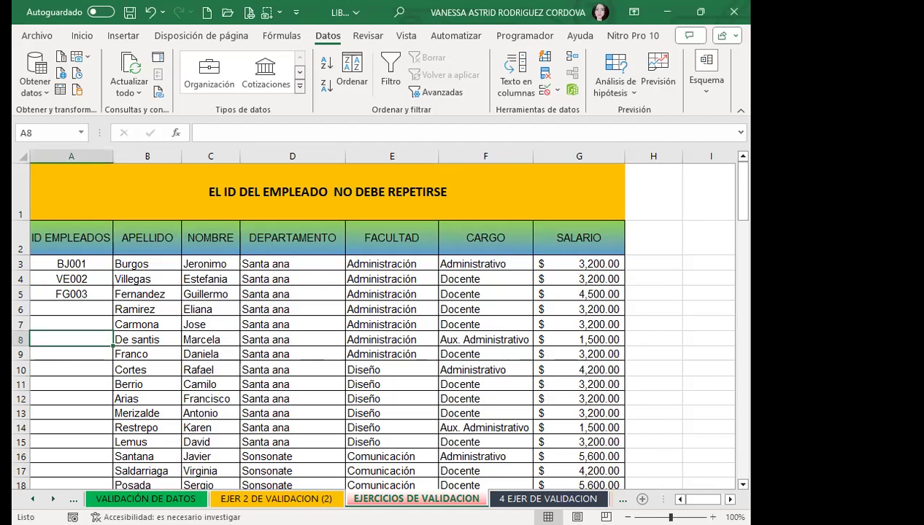
pyautogui.click(503, 499)
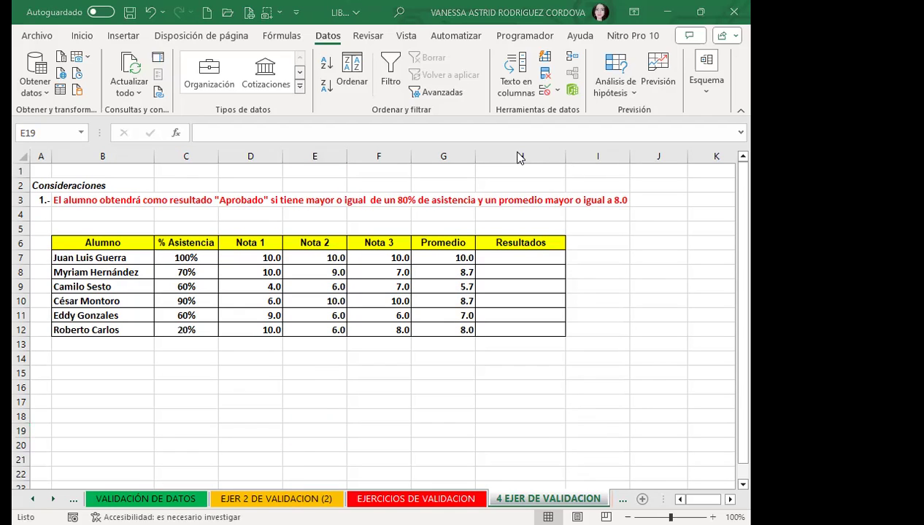
# Step: Apply Todos los bordes (all borders) to the block D15:F18 for the truth table
pyautogui.click(258, 381)
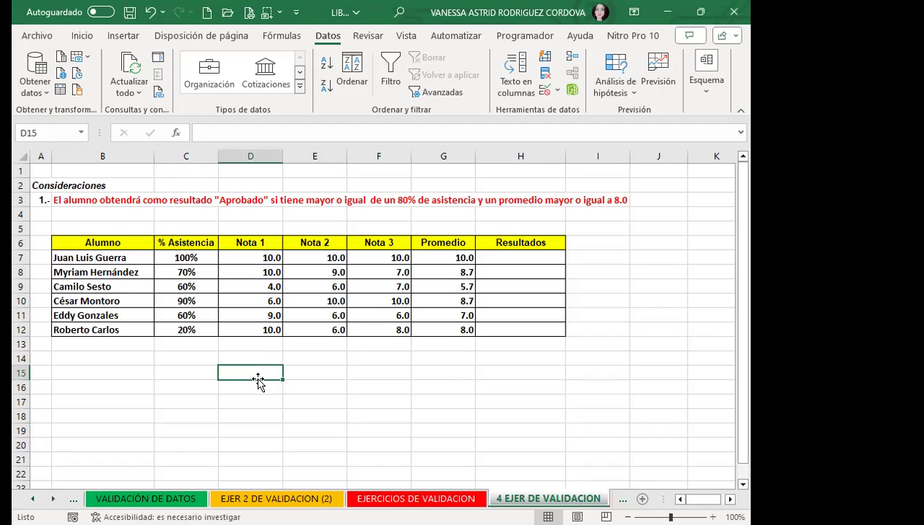
pyautogui.moveTo(258, 373); pyautogui.dragTo(354, 401)
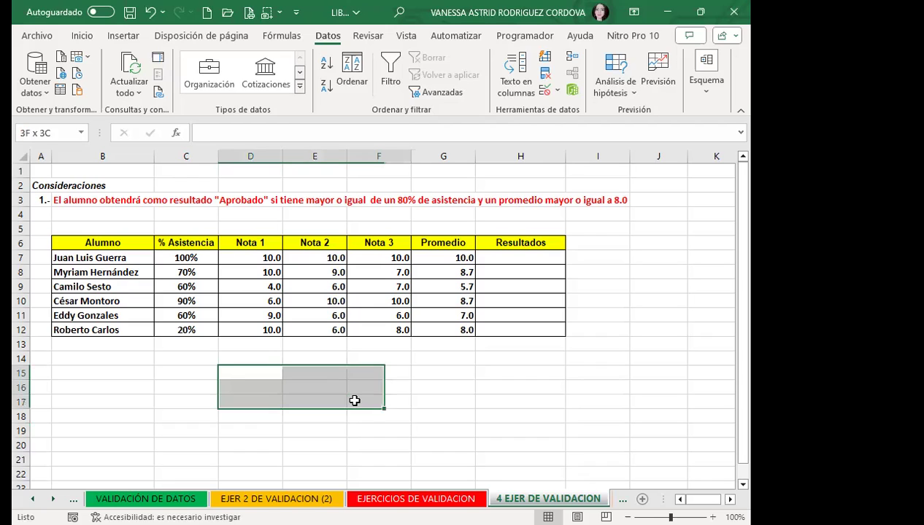
pyautogui.moveTo(238, 371)
pyautogui.mouseDown()
pyautogui.moveTo(366, 396)
pyautogui.moveTo(361, 413)
pyautogui.mouseUp()
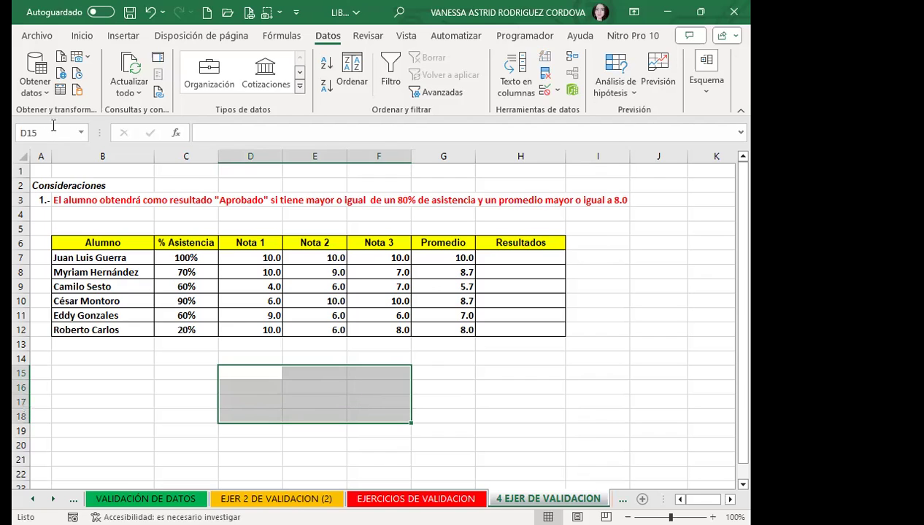
pyautogui.click(82, 35)
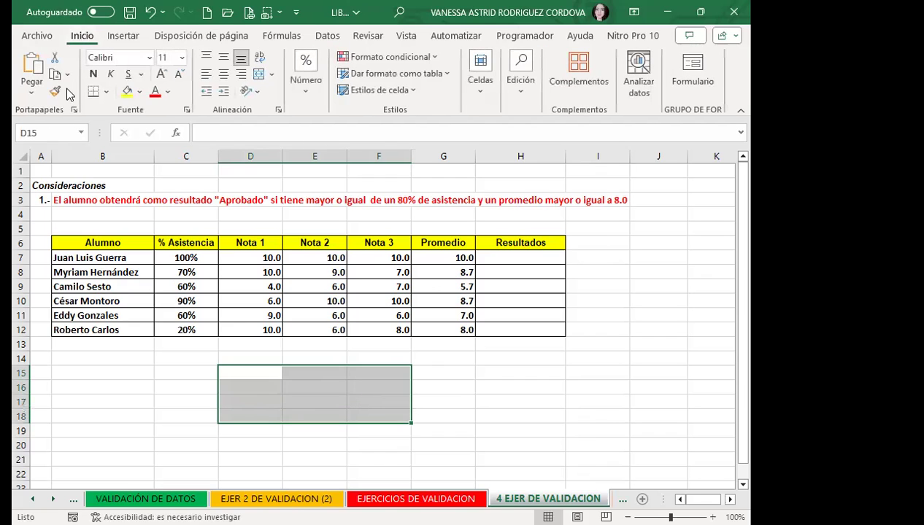
pyautogui.click(106, 92)
pyautogui.click(102, 241)
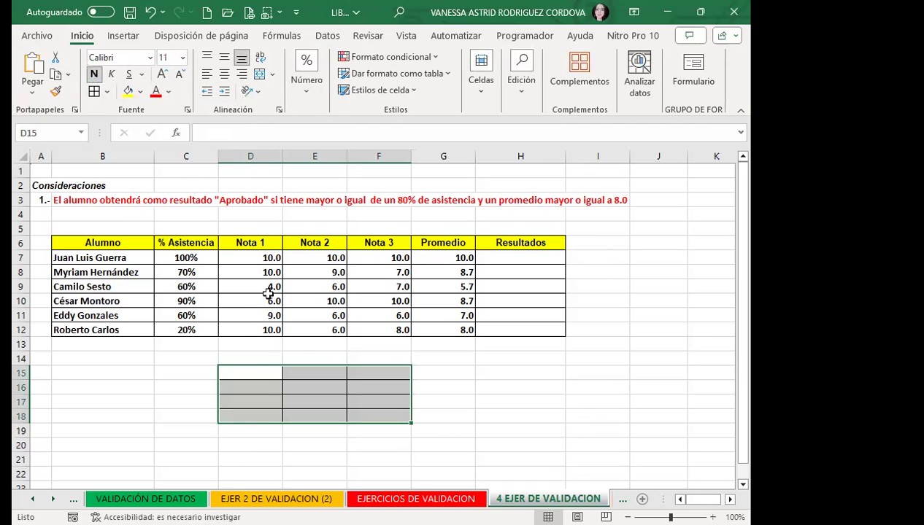
pyautogui.click(305, 355)
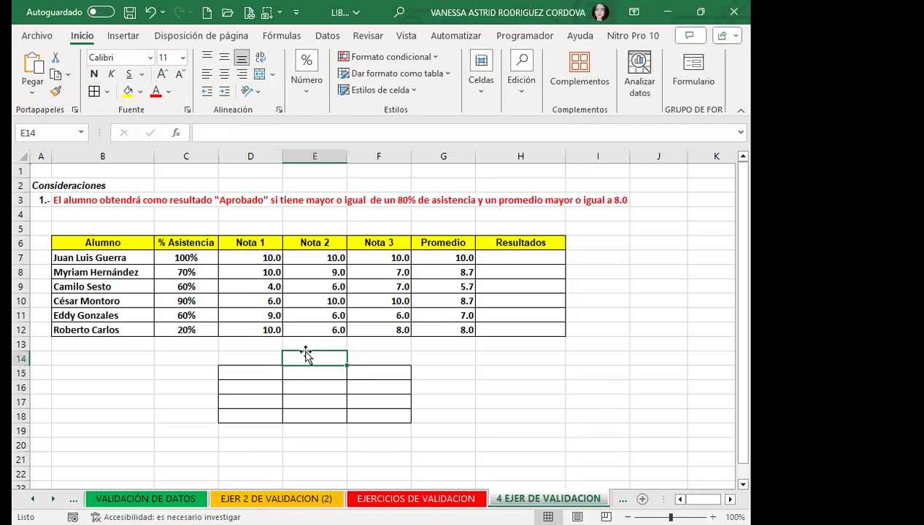
# Step: Add heading Y in E14 and enter VERDADERO, VERDADERO in row 15
pyautogui.write('Y')
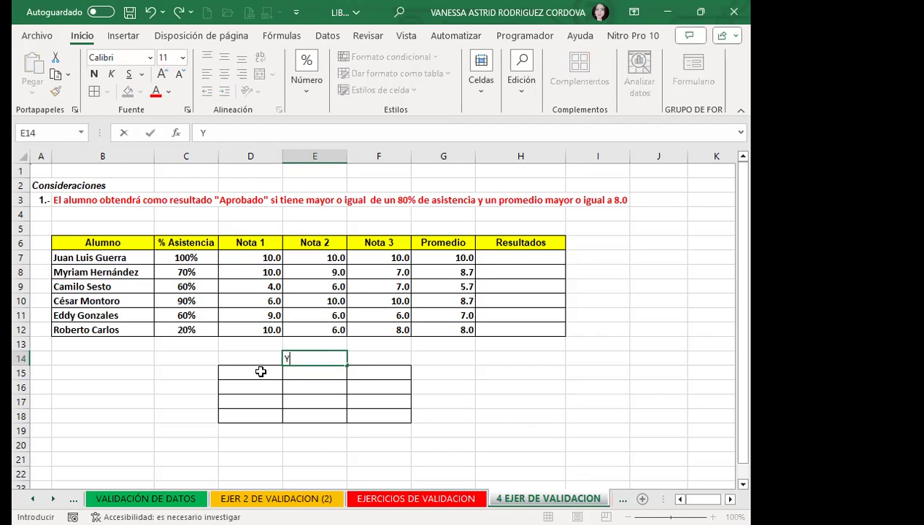
pyautogui.click(261, 372)
pyautogui.write('VERDADERO')
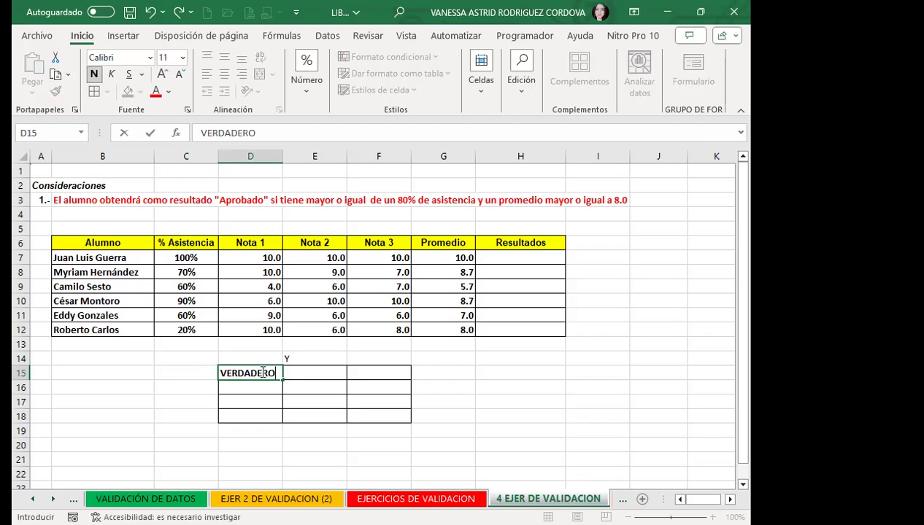
pyautogui.press('Tab')
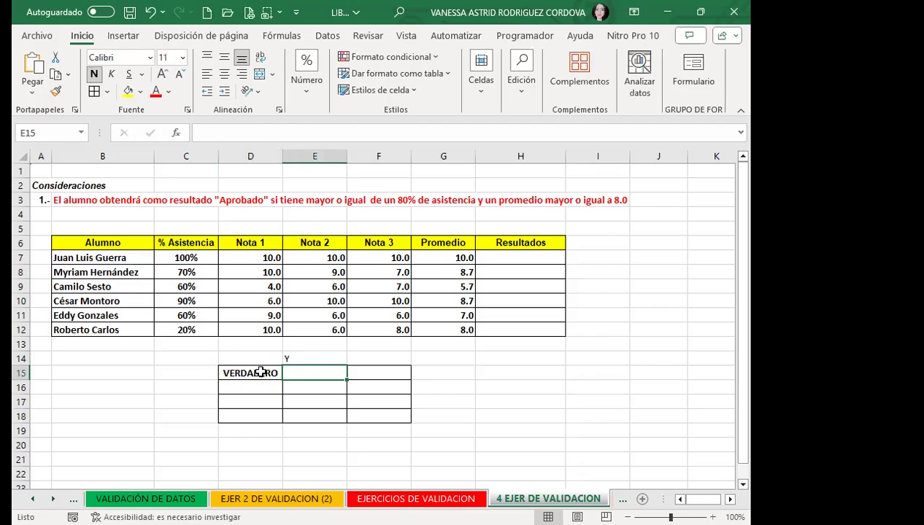
pyautogui.write('VERDADERO')
pyautogui.press('Return')
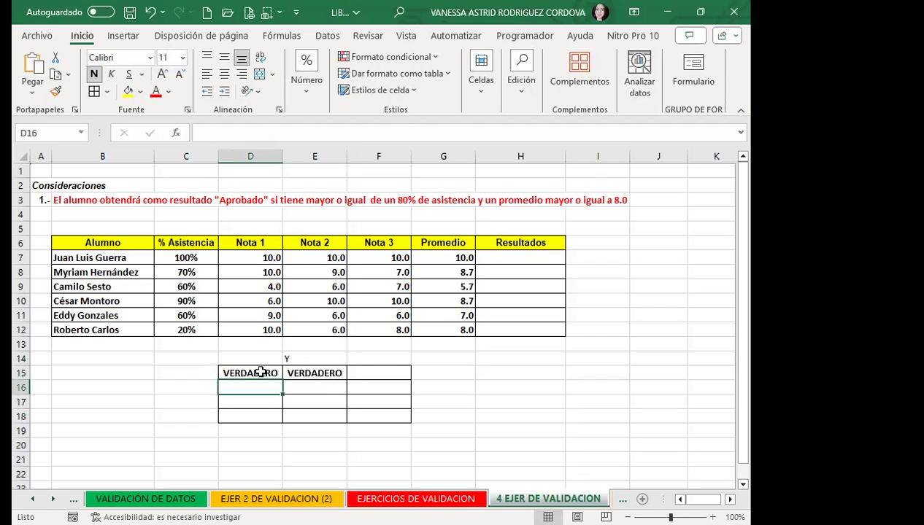
pyautogui.click(356, 373)
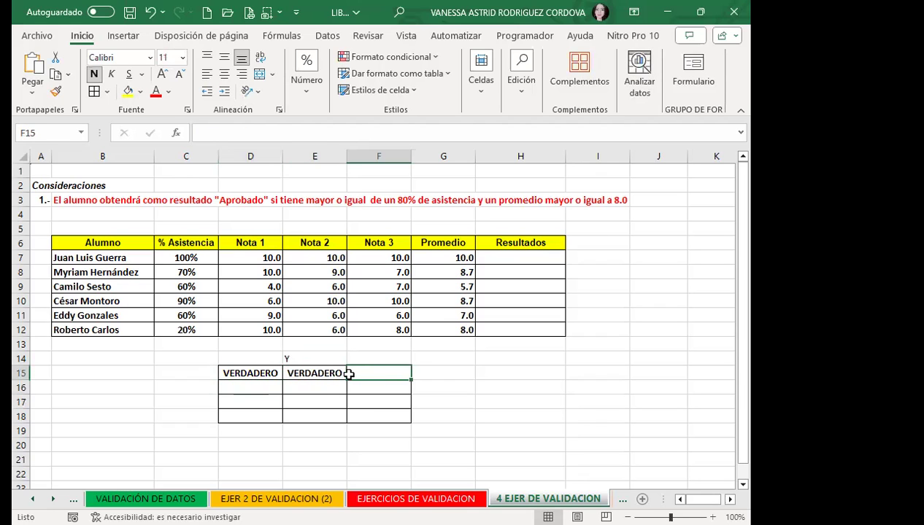
# Step: Fill rows 16 and 17 with VERDADERO/FALSO and FALSO/VERDADERO
pyautogui.click(250, 388)
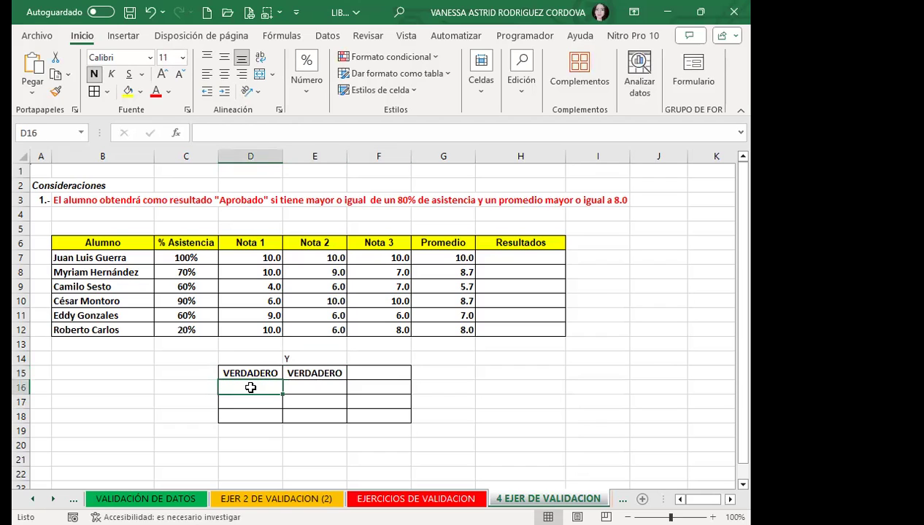
pyautogui.write('VERDADERO')
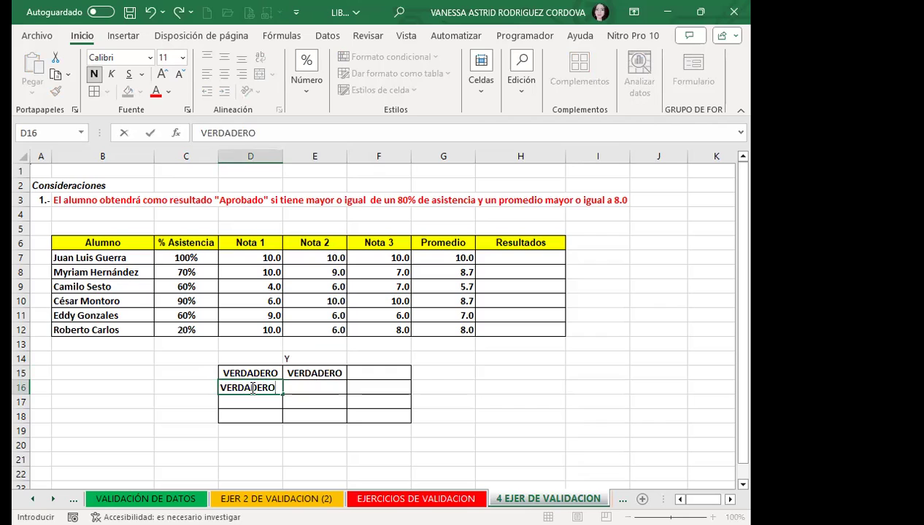
pyautogui.press('Tab')
pyautogui.write('falso')
pyautogui.press('BackSpace')
pyautogui.press('BackSpace')
pyautogui.press('BackSpace')
pyautogui.press('BackSpace')
pyautogui.press('BackSpace')
pyautogui.write('FALSO')
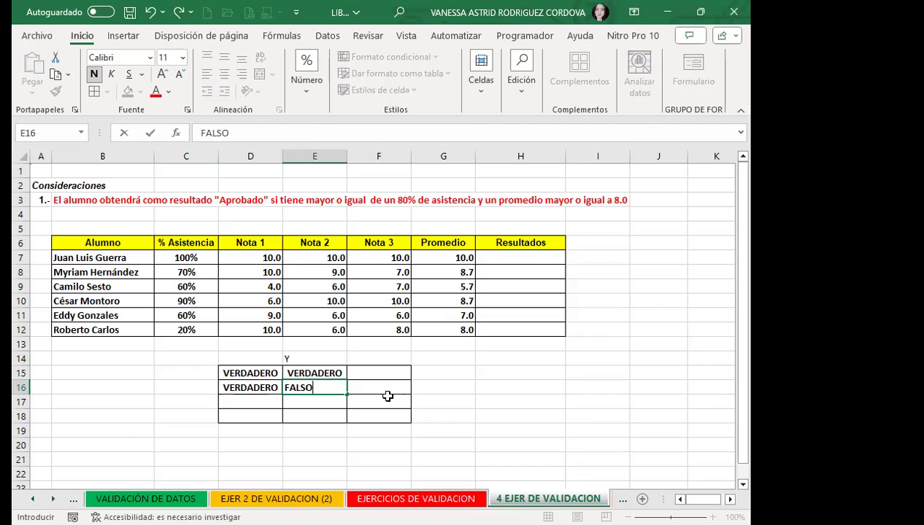
pyautogui.click(240, 400)
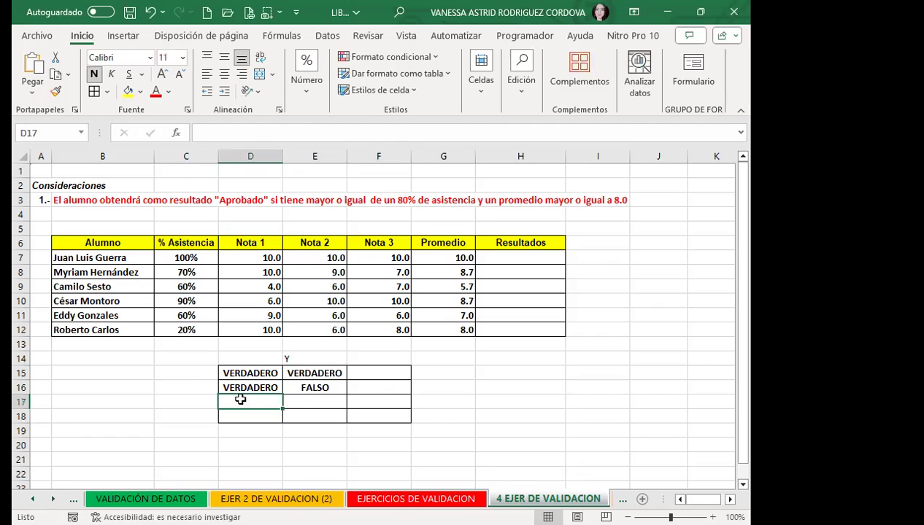
pyautogui.write('falso')
pyautogui.press('BackSpace')
pyautogui.press('BackSpace')
pyautogui.press('BackSpace')
pyautogui.press('BackSpace')
pyautogui.write('FALSO')
pyautogui.press('Tab')
pyautogui.write('VERDADERO')
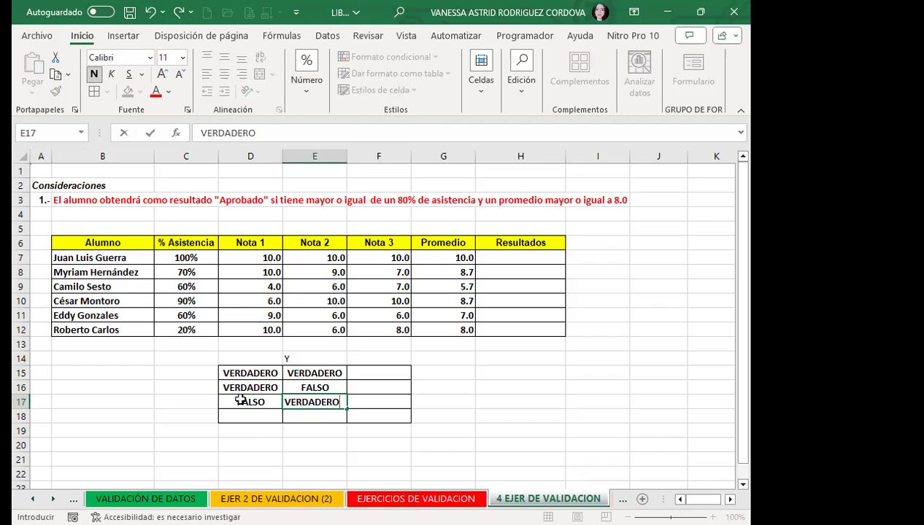
pyautogui.click(374, 400)
# Step: Fill row 18 with FALSO, FALSO and start the =Y( formula in F15
pyautogui.click(249, 412)
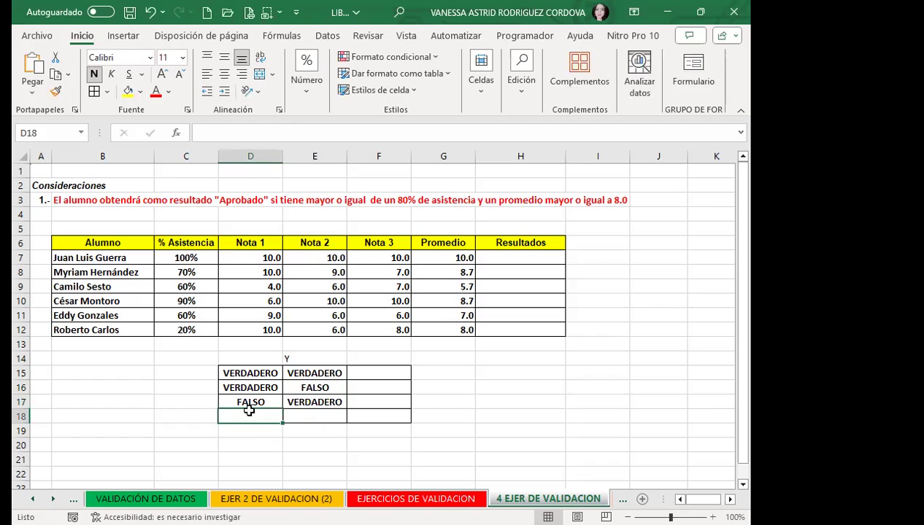
pyautogui.write('FALSO')
pyautogui.press('Tab')
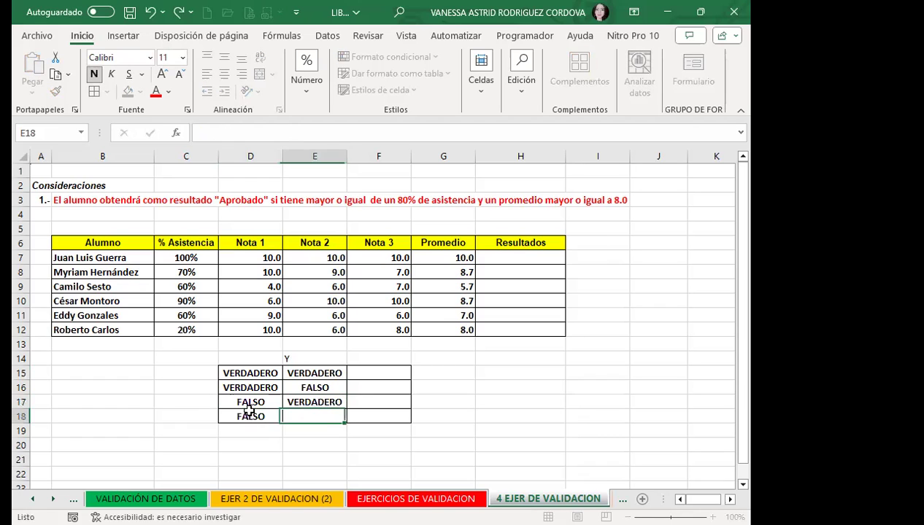
pyautogui.write('FALSO')
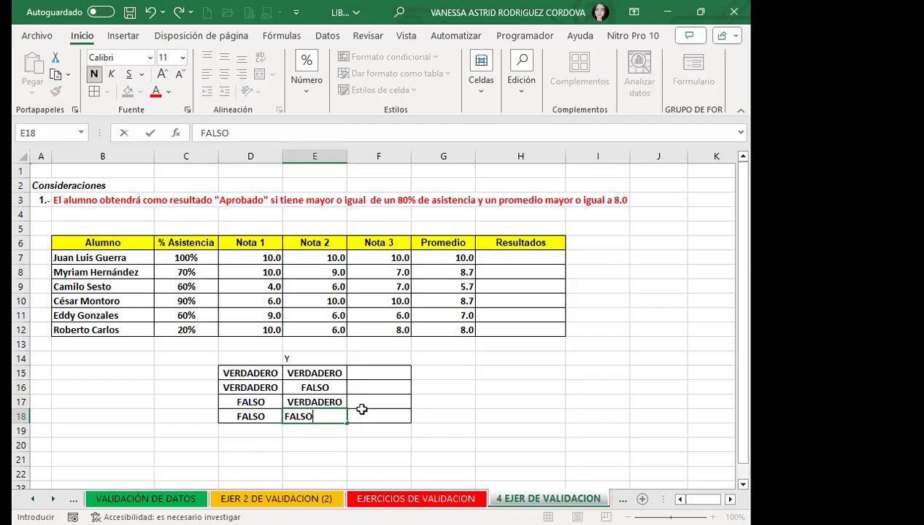
pyautogui.press('Tab')
pyautogui.click(373, 372)
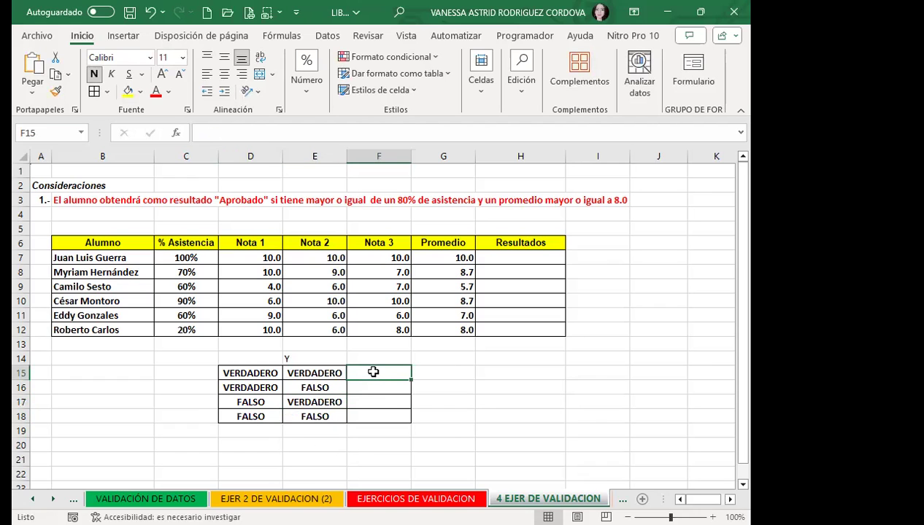
pyautogui.write('=Y')
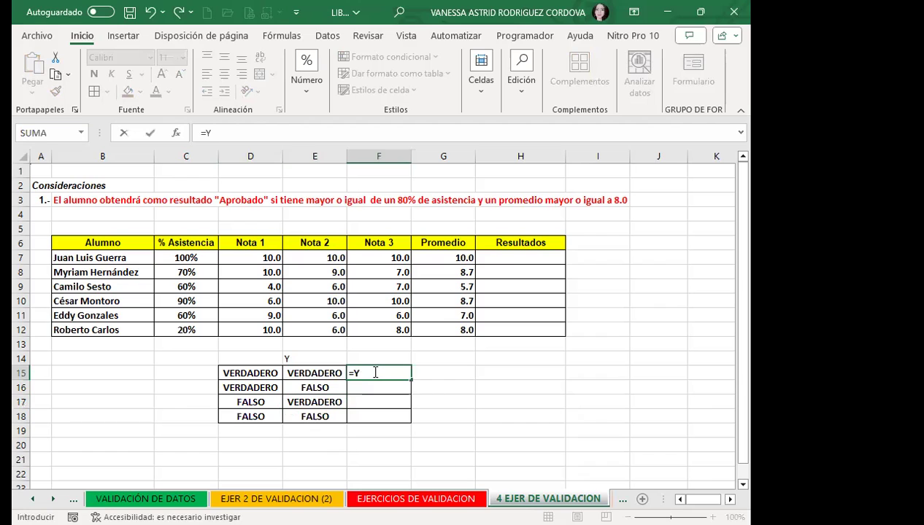
pyautogui.write('(')
# Step: Complete =Y(D15;E15) in F15 and fill it down to F18
pyautogui.click(259, 375)
pyautogui.write(';')
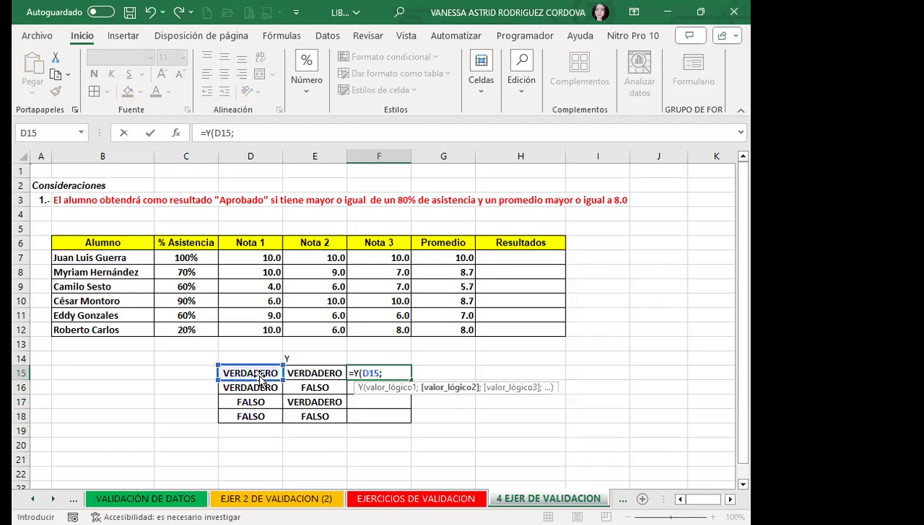
pyautogui.click(321, 372)
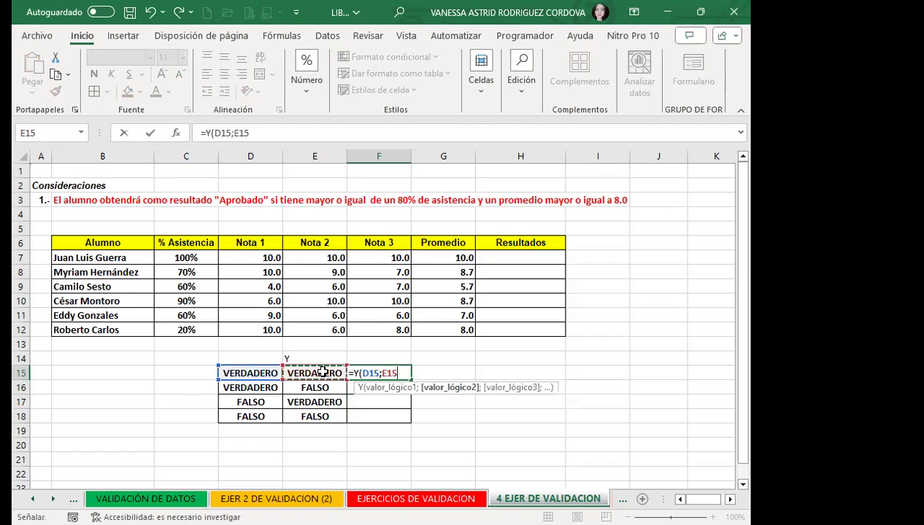
pyautogui.hotkey('ctrl', 'Return')
pyautogui.moveTo(411, 379); pyautogui.dragTo(413, 426)
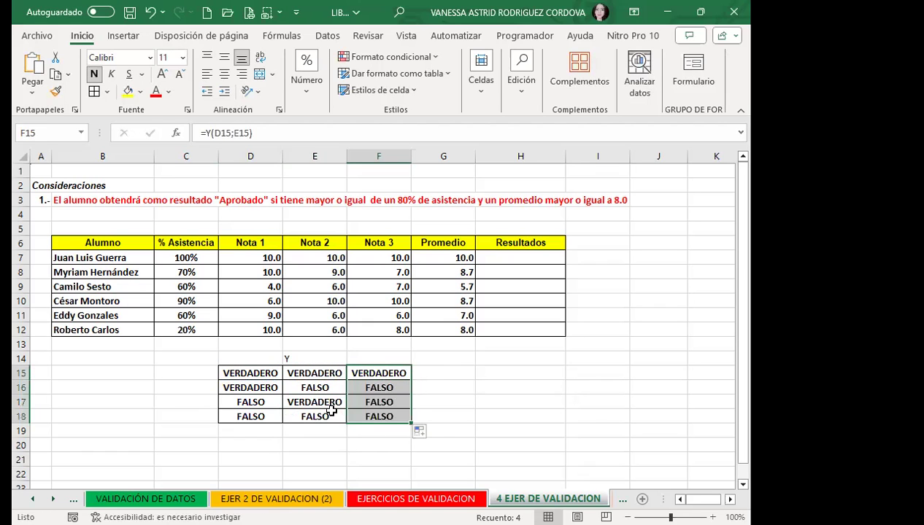
# Step: Check each row's two inputs against its =Y result in F15:F18
pyautogui.click(250, 372)
pyautogui.click(307, 374)
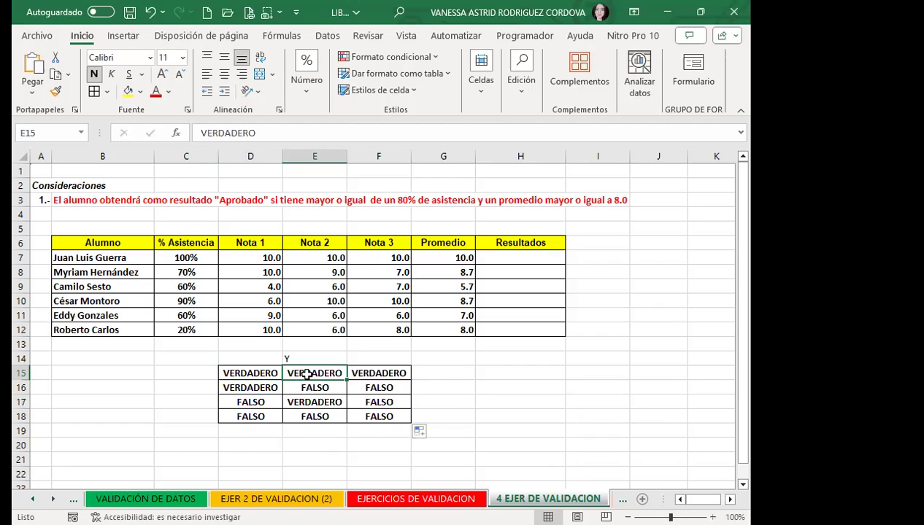
pyautogui.click(374, 374)
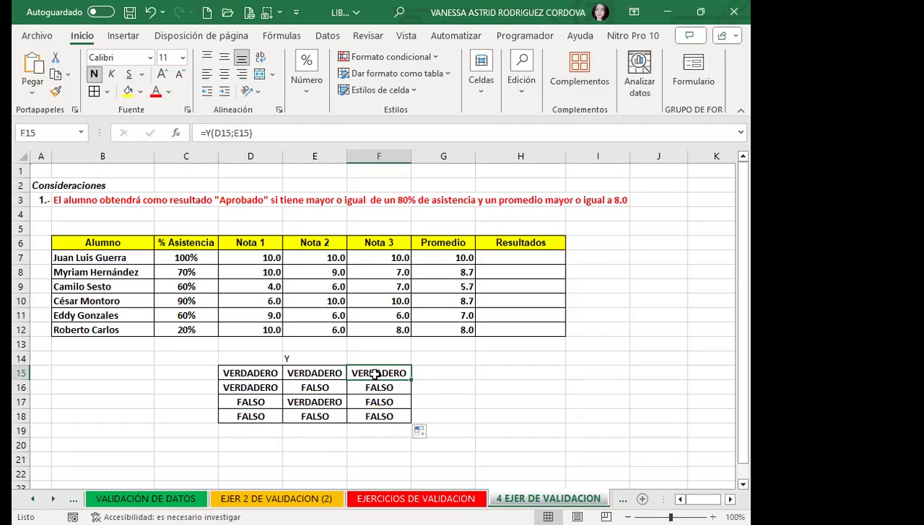
pyautogui.click(249, 388)
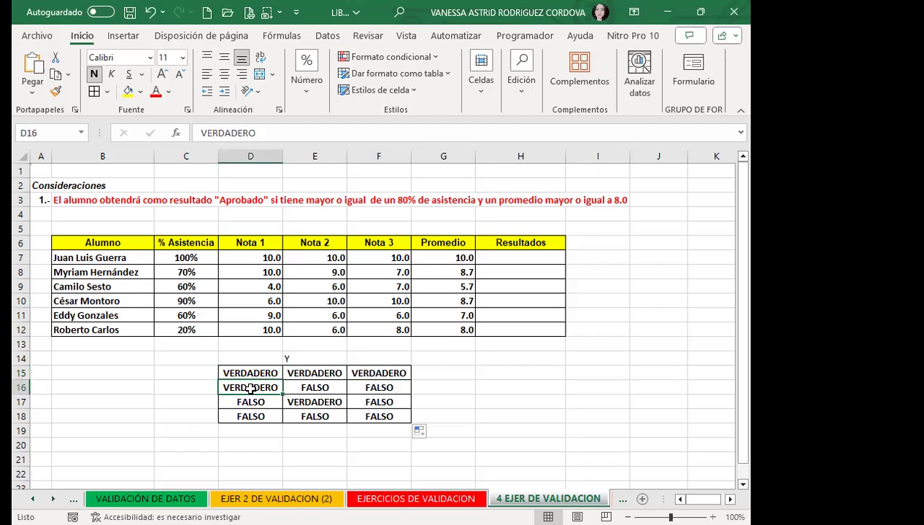
pyautogui.click(325, 388)
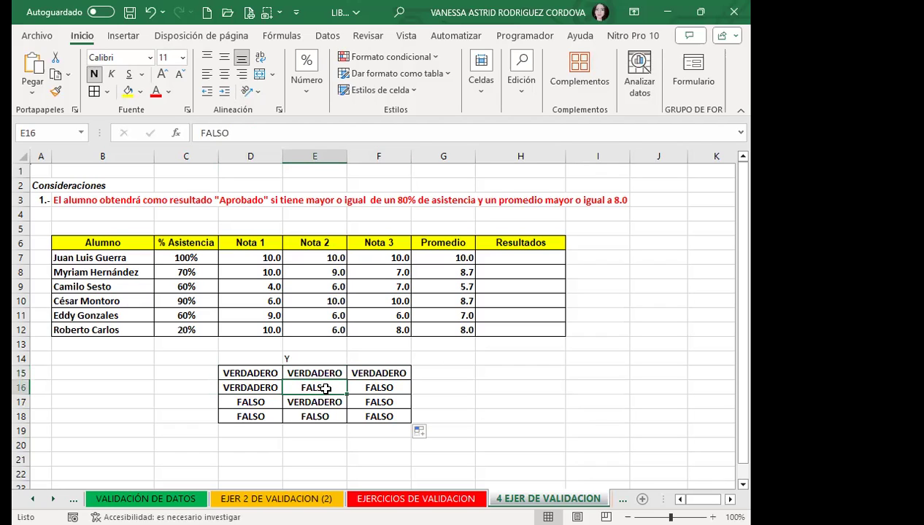
pyautogui.click(390, 388)
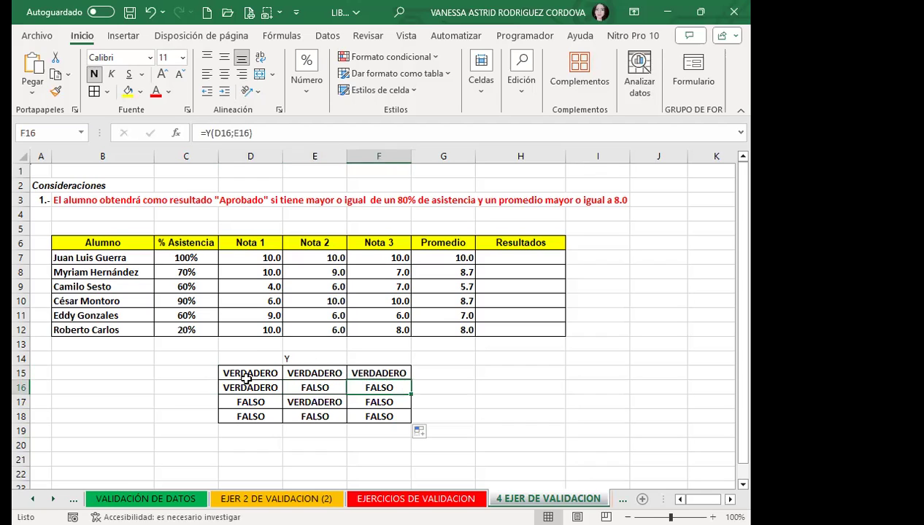
pyautogui.click(245, 401)
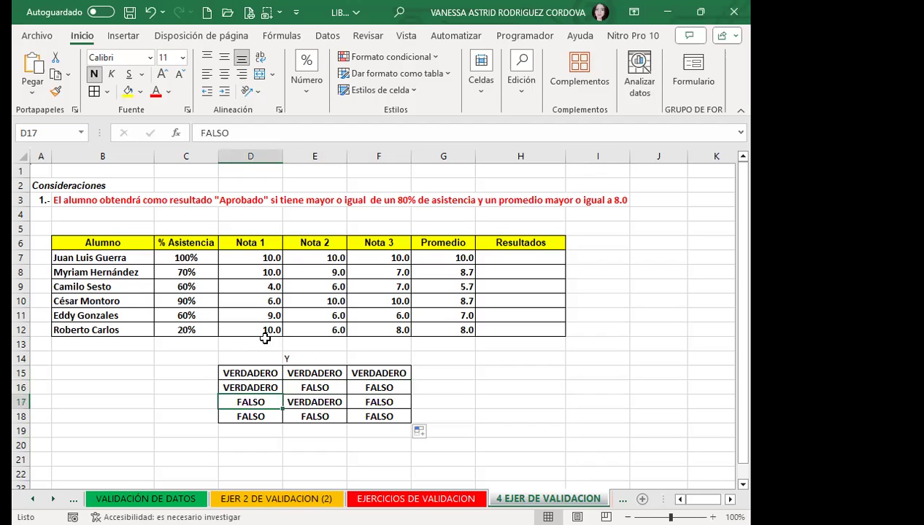
pyautogui.click(298, 400)
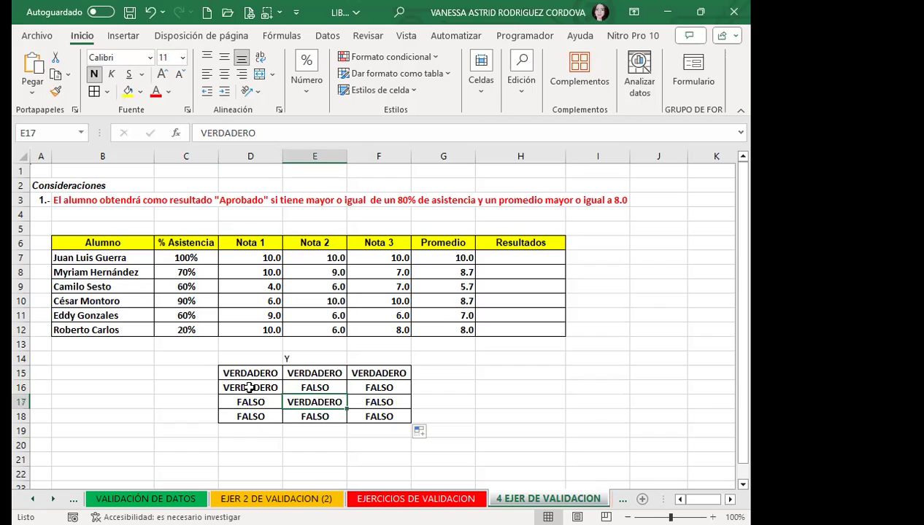
pyautogui.click(397, 397)
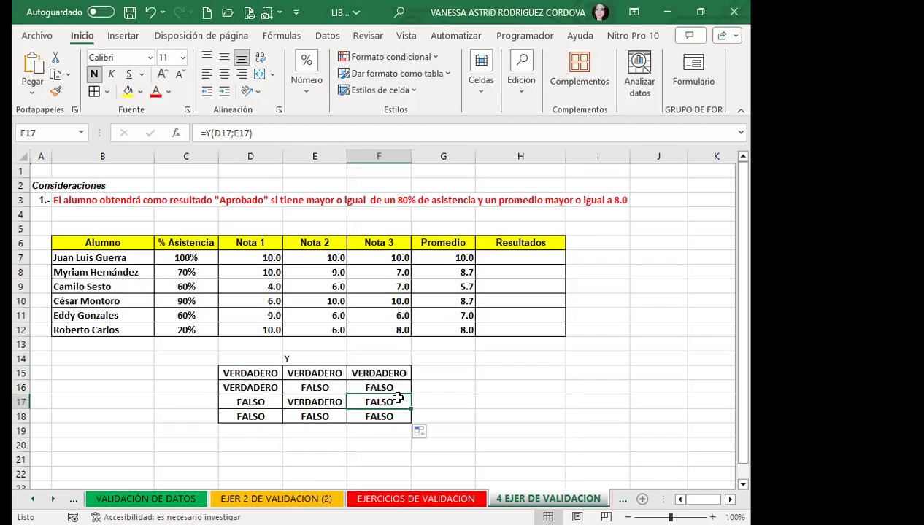
pyautogui.click(239, 417)
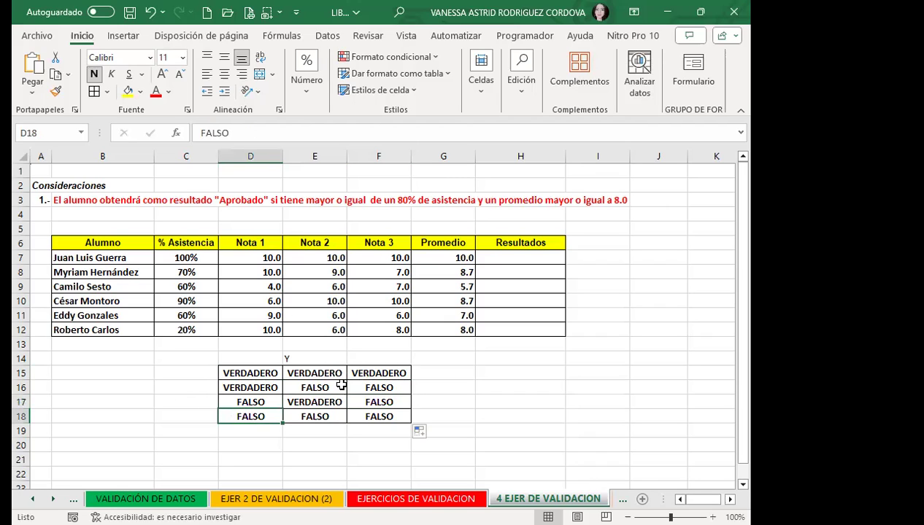
pyautogui.click(317, 415)
pyautogui.click(394, 419)
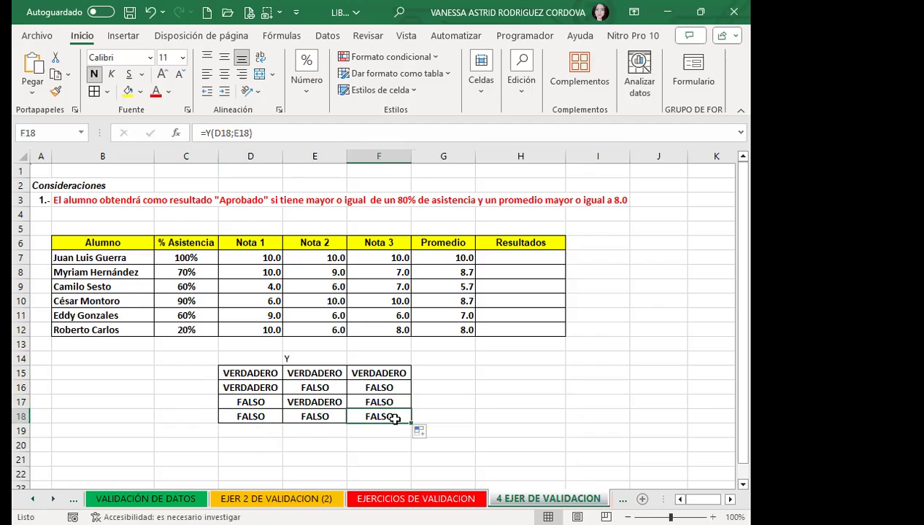
# Step: Review the first rows' AND results again, then select Resultados cells H7:H12
pyautogui.click(246, 370)
pyautogui.moveTo(264, 372); pyautogui.dragTo(308, 375)
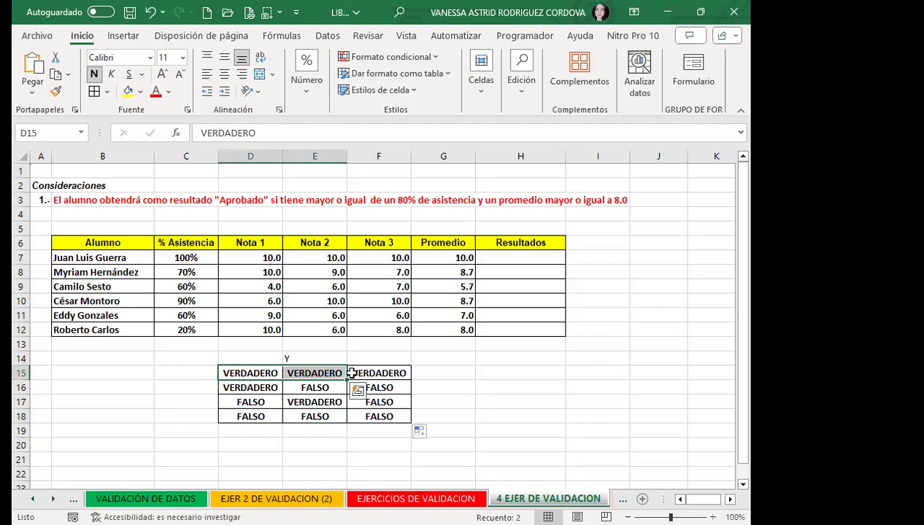
pyautogui.click(394, 373)
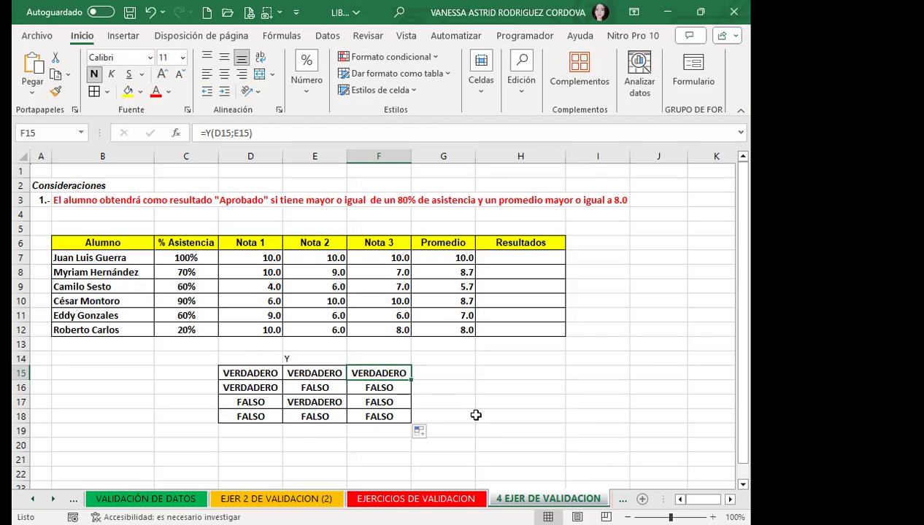
pyautogui.click(306, 357)
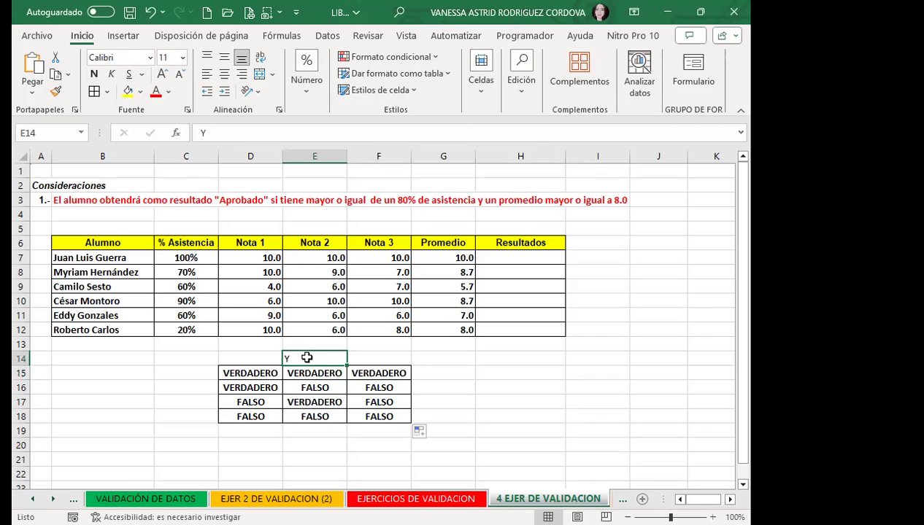
pyautogui.click(248, 370)
pyautogui.click(290, 373)
pyautogui.click(376, 386)
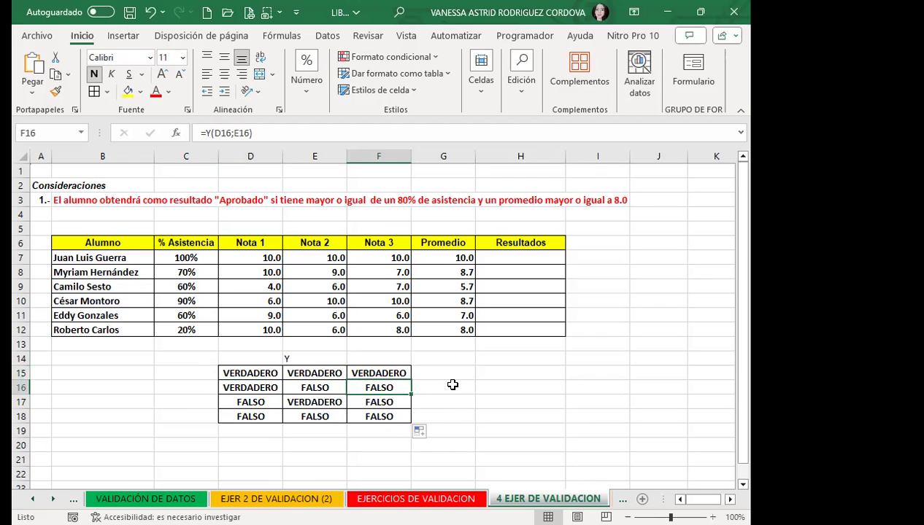
pyautogui.click(328, 370)
pyautogui.moveTo(496, 257); pyautogui.dragTo(504, 327)
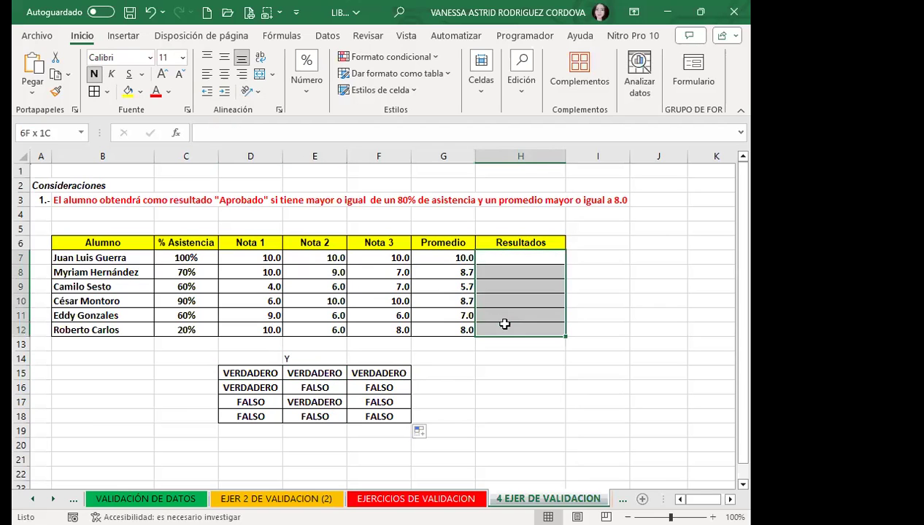
# Step: Reopen Data Validation on H7:H12, keep custom =Y(C7>=80%;G7>=8) and review the DETENER stop alert
pyautogui.click(319, 38)
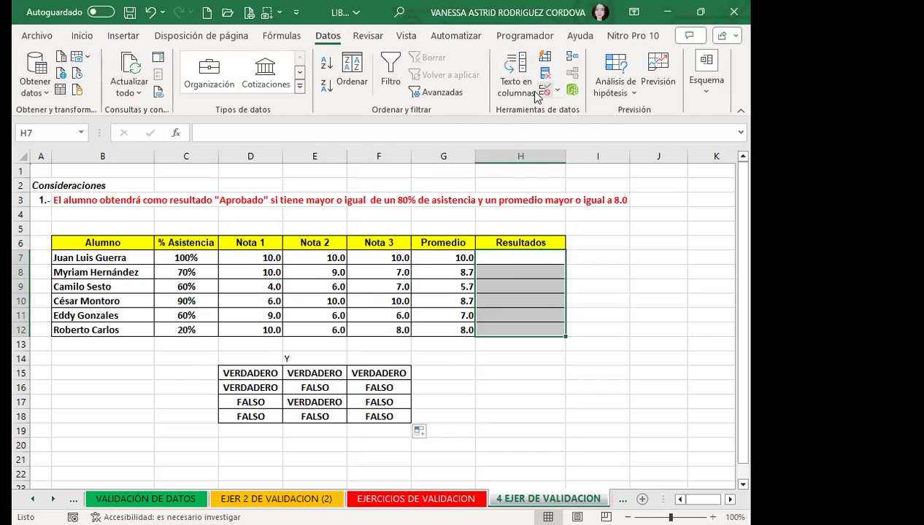
pyautogui.click(540, 93)
pyautogui.click(305, 142)
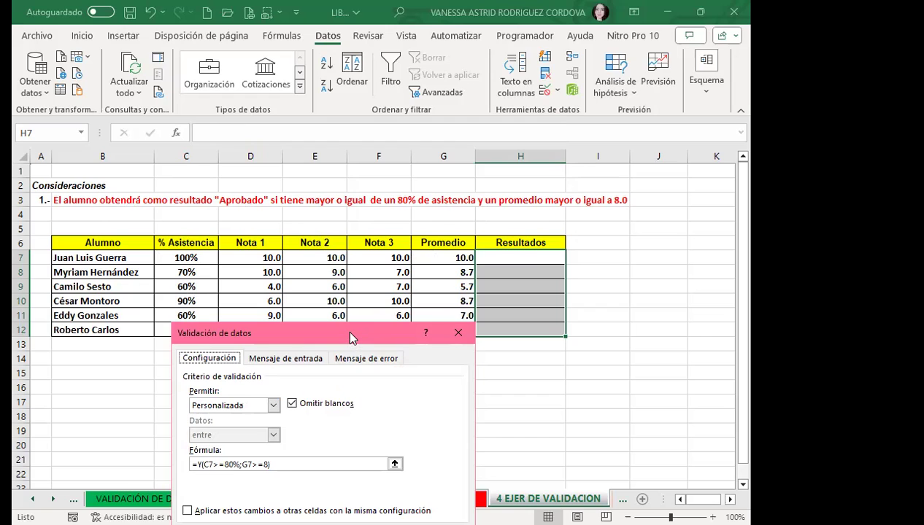
pyautogui.moveTo(349, 333); pyautogui.dragTo(351, 336)
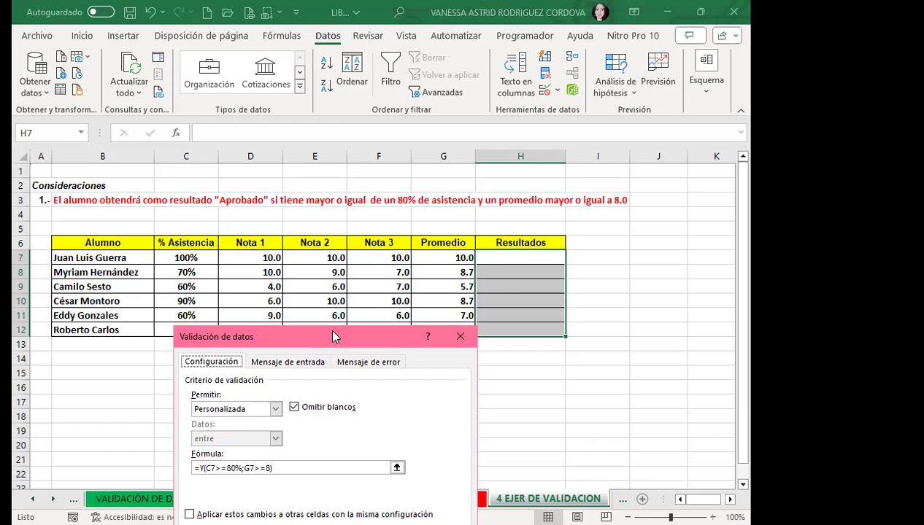
pyautogui.moveTo(334, 336); pyautogui.dragTo(365, 203)
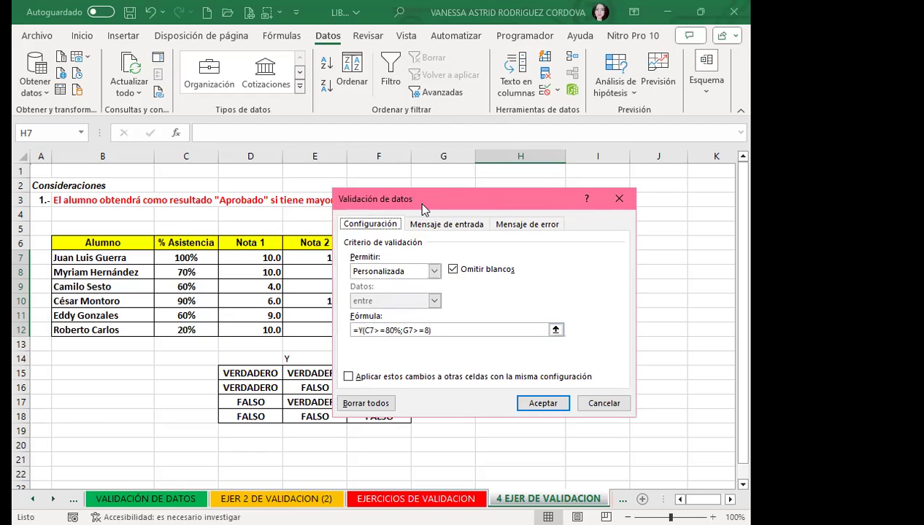
pyautogui.moveTo(366, 198); pyautogui.dragTo(356, 237)
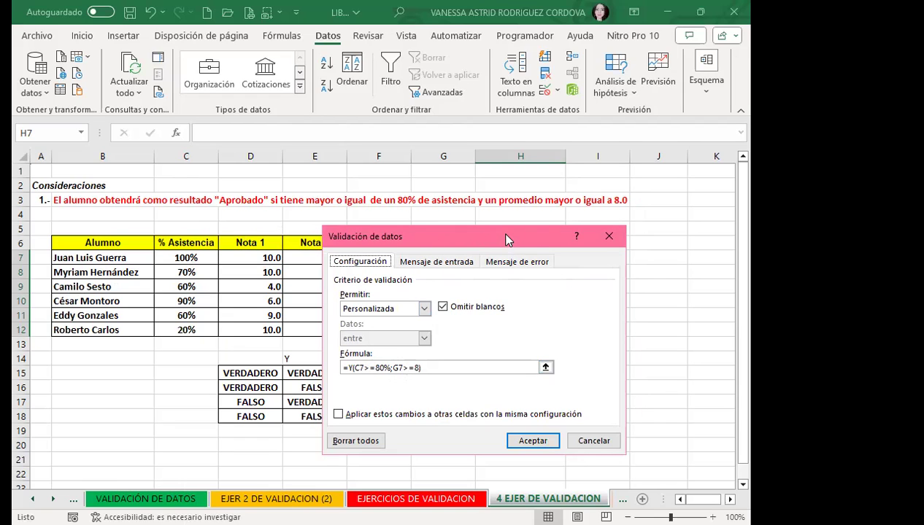
pyautogui.moveTo(507, 241); pyautogui.dragTo(257, 192)
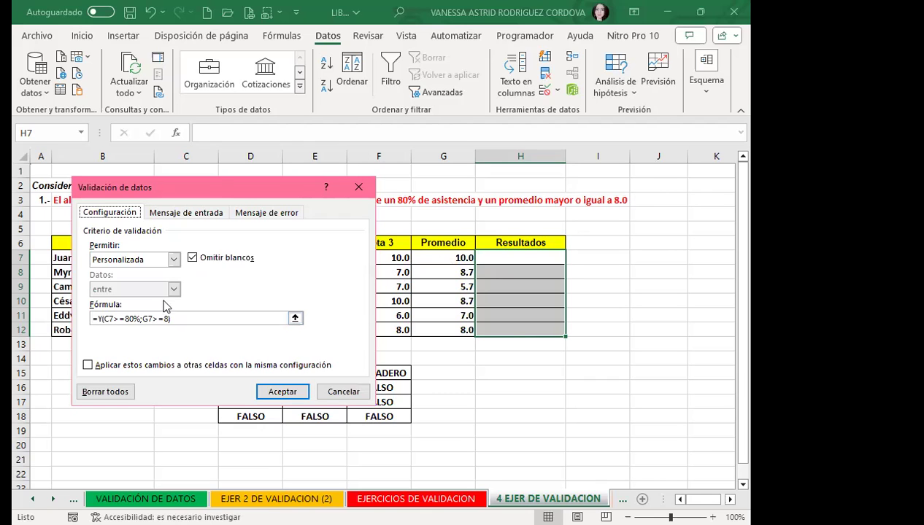
pyautogui.moveTo(243, 187); pyautogui.dragTo(412, 202)
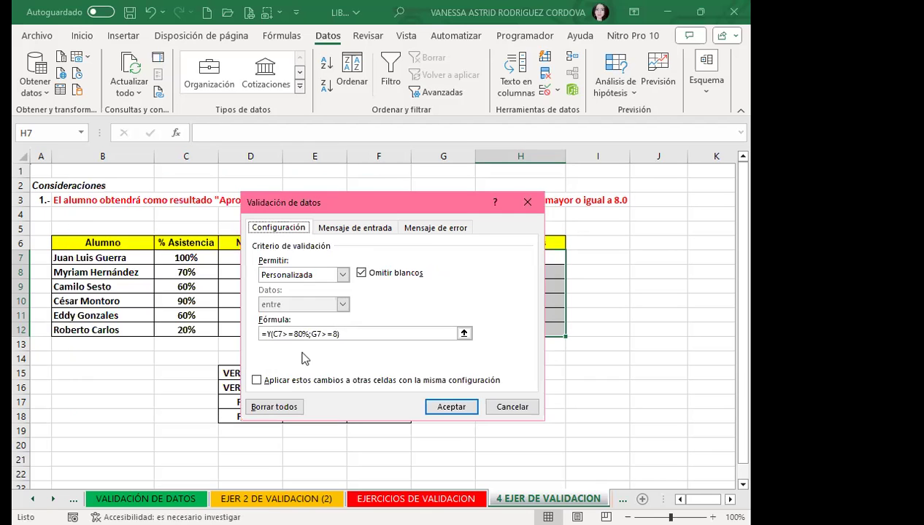
pyautogui.click(416, 228)
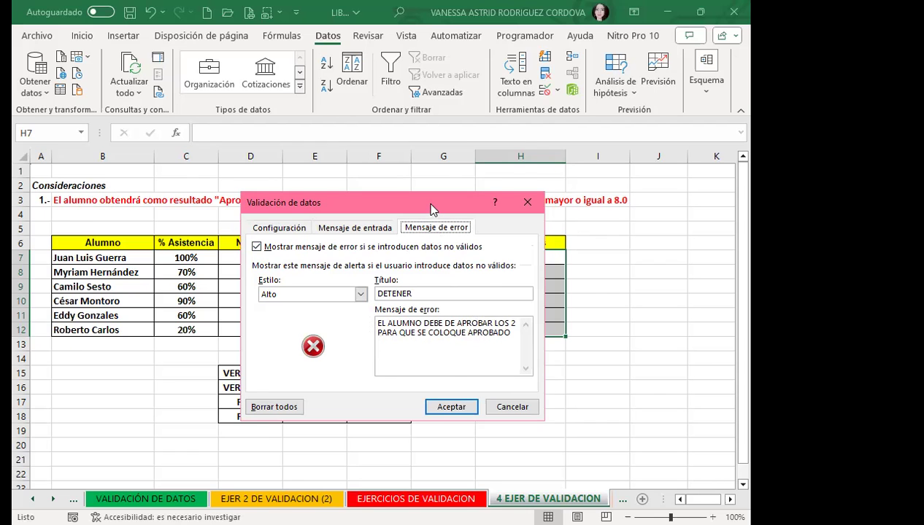
pyautogui.moveTo(430, 209); pyautogui.dragTo(412, 60)
# Step: Apply the validation rule and enter APROBADO in H7
pyautogui.click(500, 260)
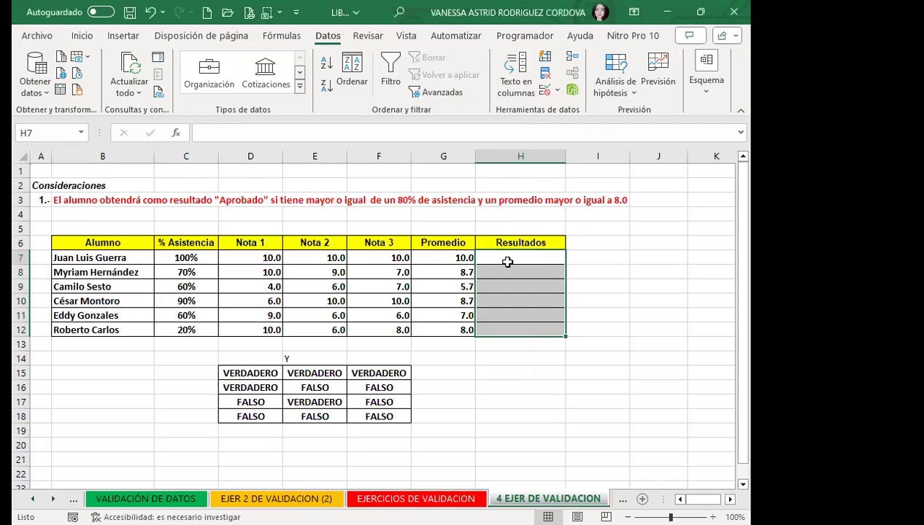
pyautogui.click(507, 261)
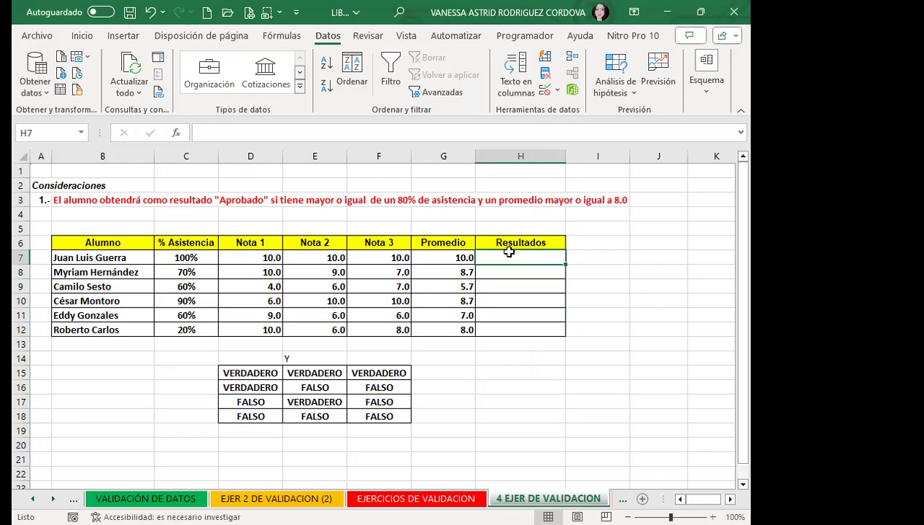
pyautogui.write('APROBADP')
pyautogui.press('BackSpace')
pyautogui.write('O')
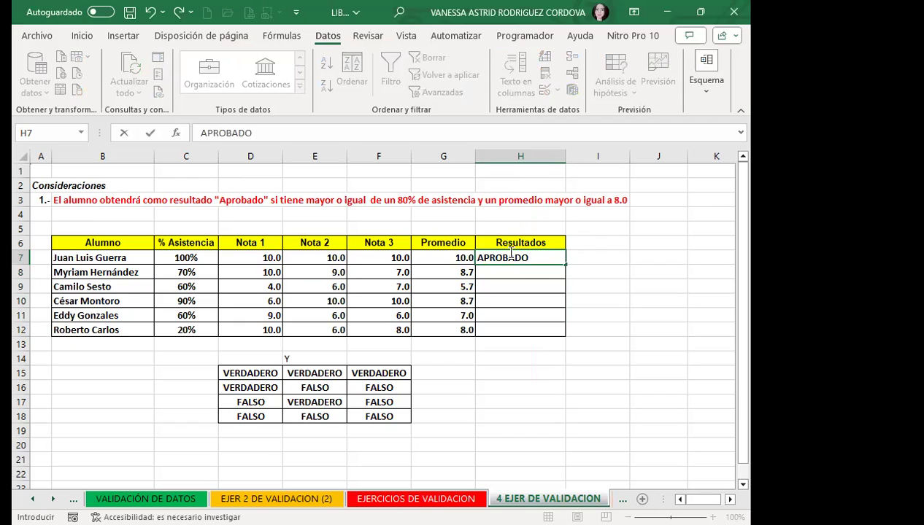
pyautogui.press('Return')
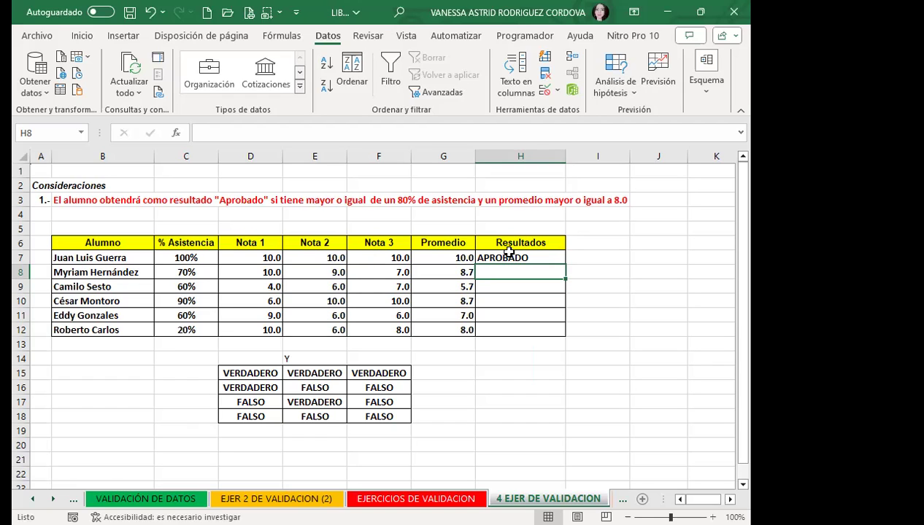
# Step: Try APROBADO in H8, retry after the DETENER rejection, then clear it and move to H9
pyautogui.write('APROBADO')
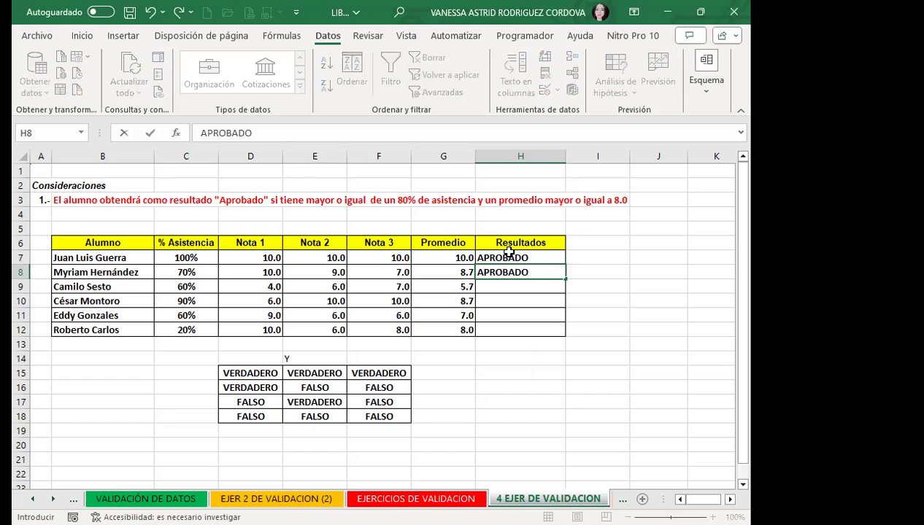
pyautogui.press('Return')
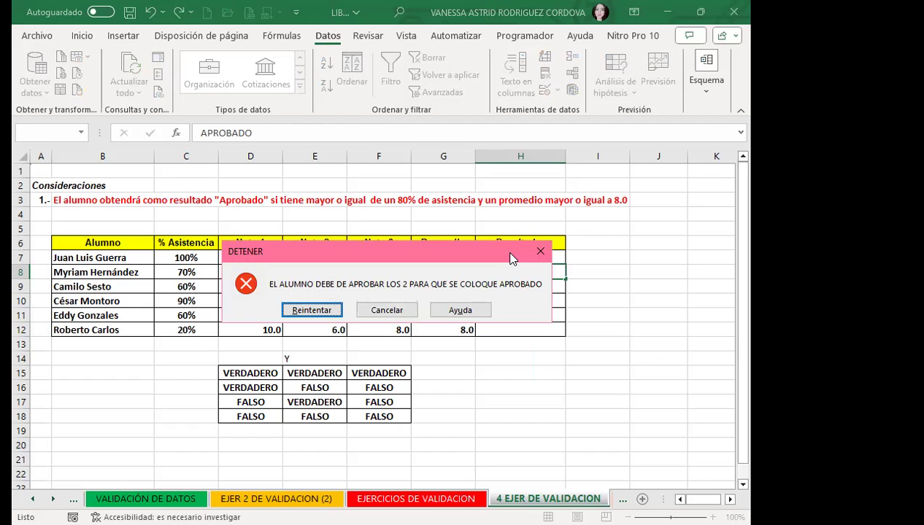
pyautogui.press('Return')
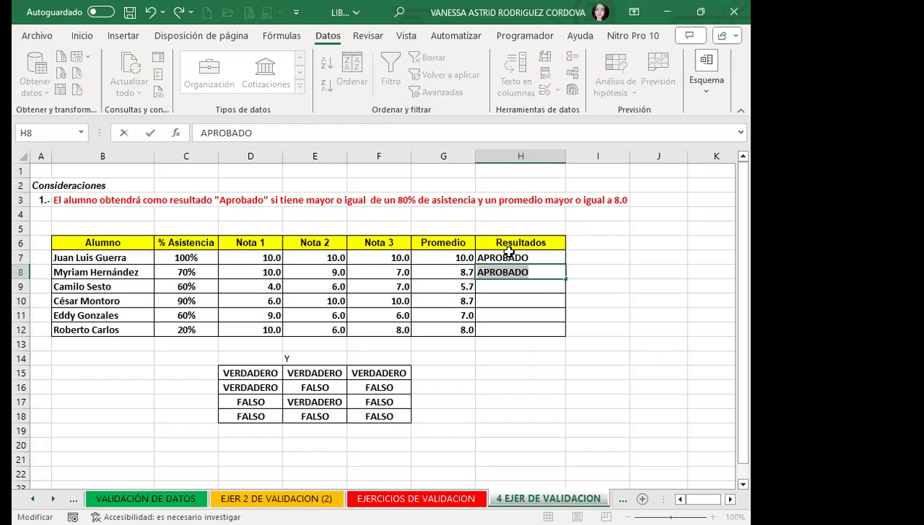
pyautogui.press('BackSpace')
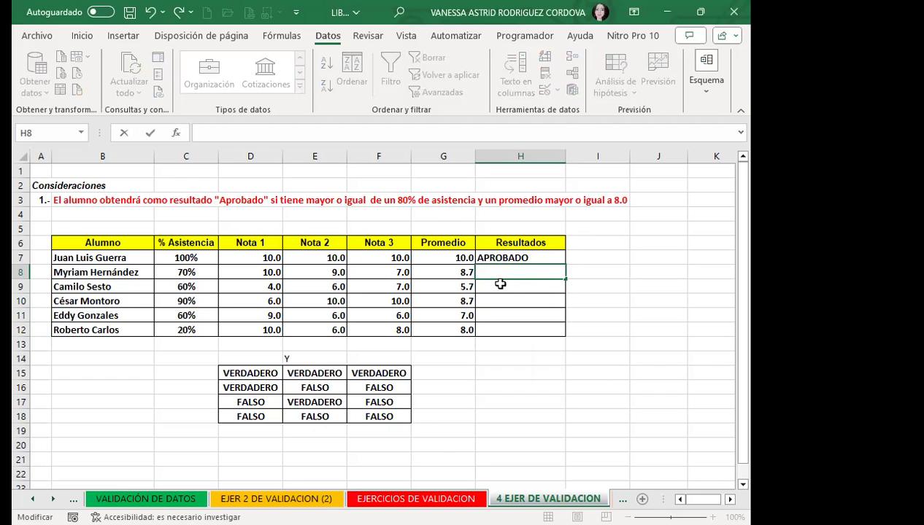
pyautogui.click(500, 287)
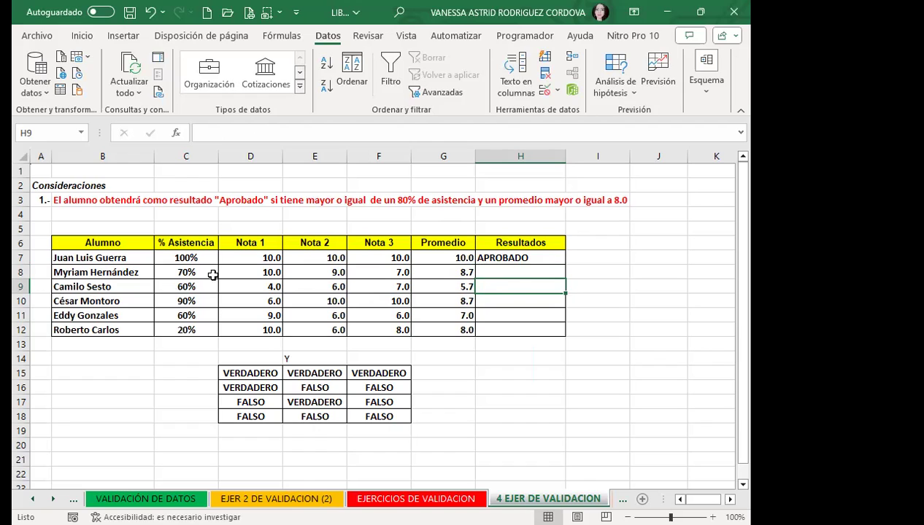
# Step: Enter APROBADO in H9 and cancel when the DETENER alert rejects it
pyautogui.click(483, 271)
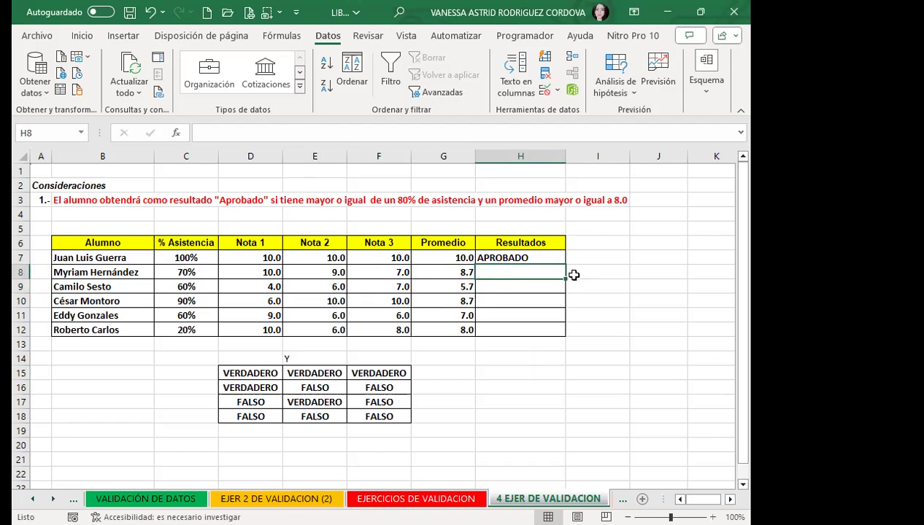
pyautogui.click(505, 282)
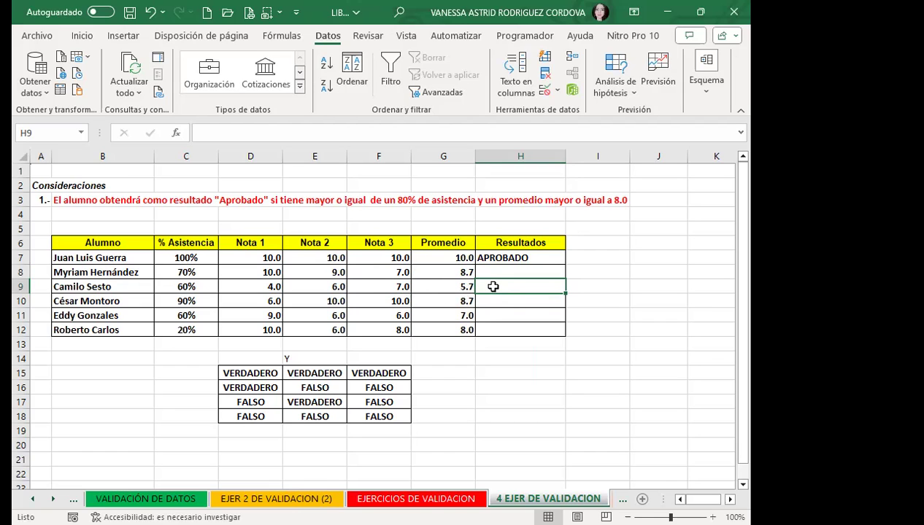
pyautogui.write('APR')
pyautogui.press('Return')
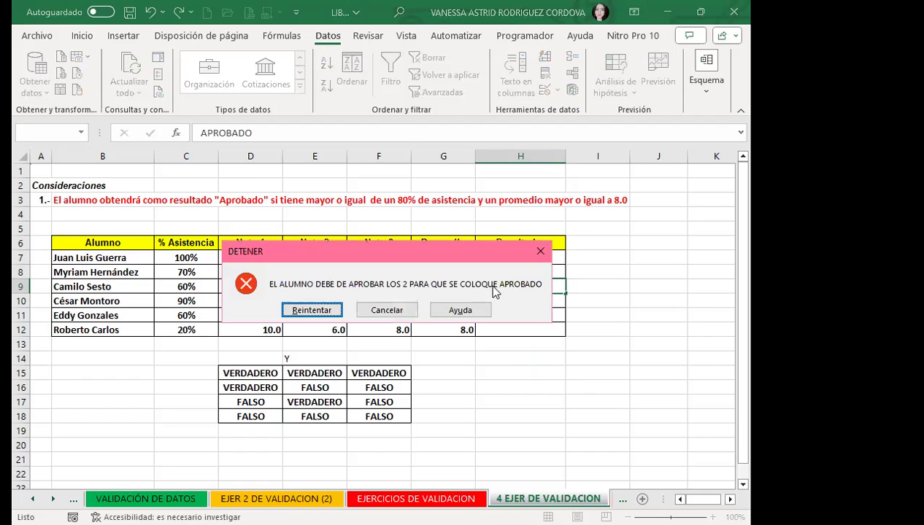
pyautogui.click(392, 315)
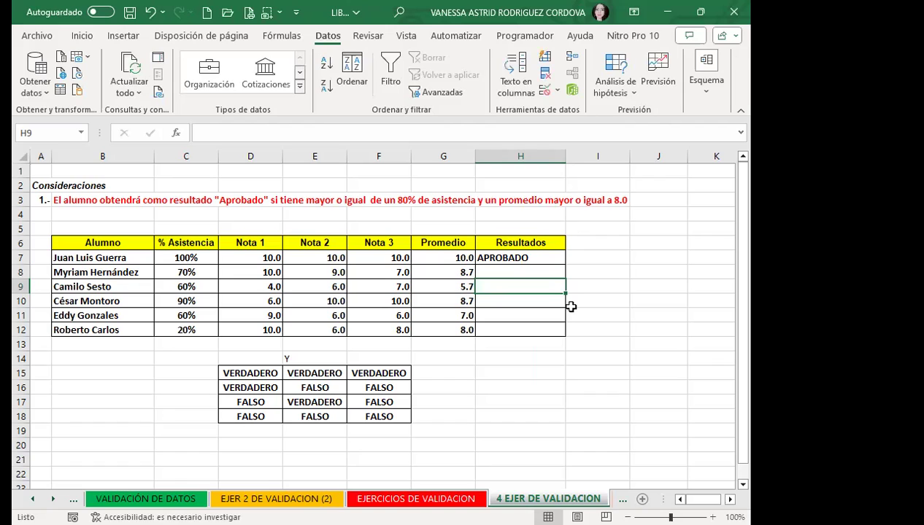
pyautogui.click(495, 311)
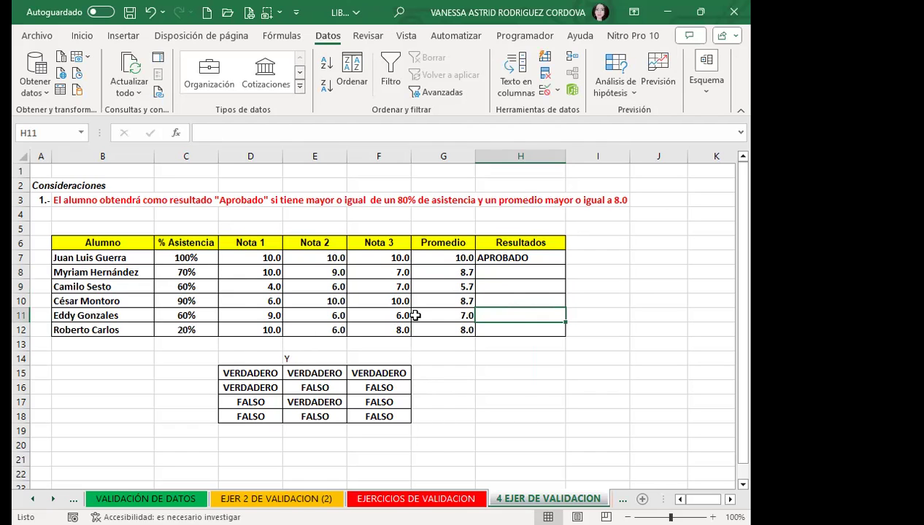
pyautogui.click(513, 299)
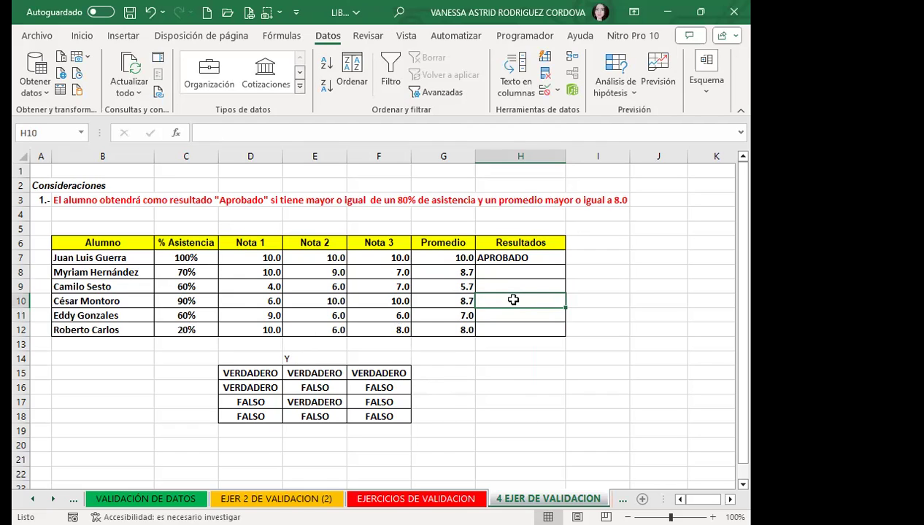
pyautogui.write('APRO')
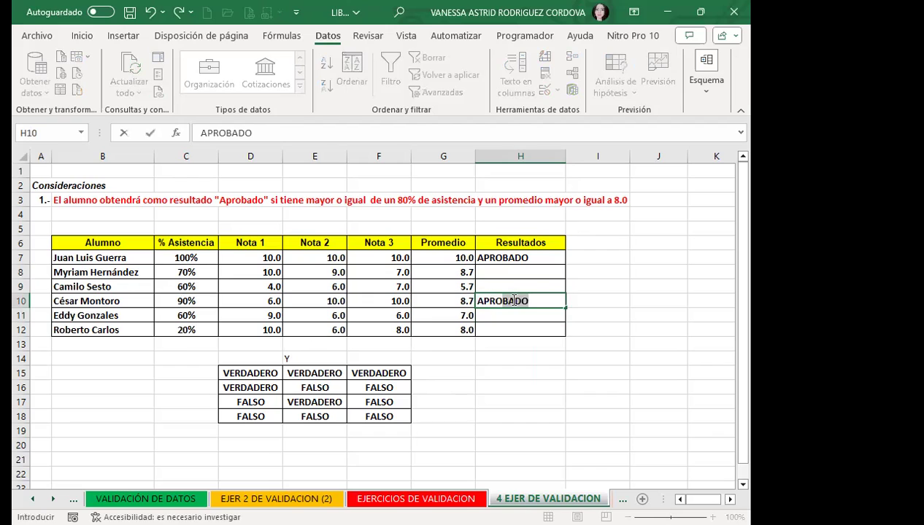
pyautogui.press('Return')
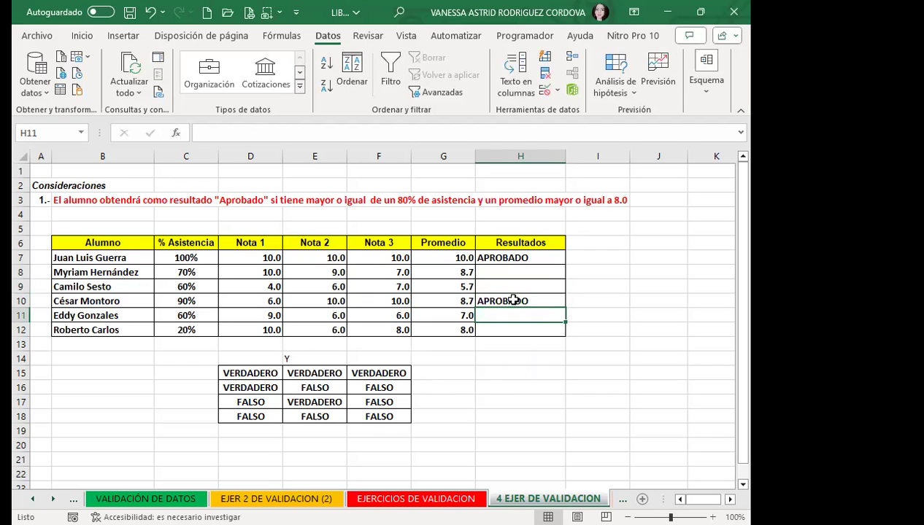